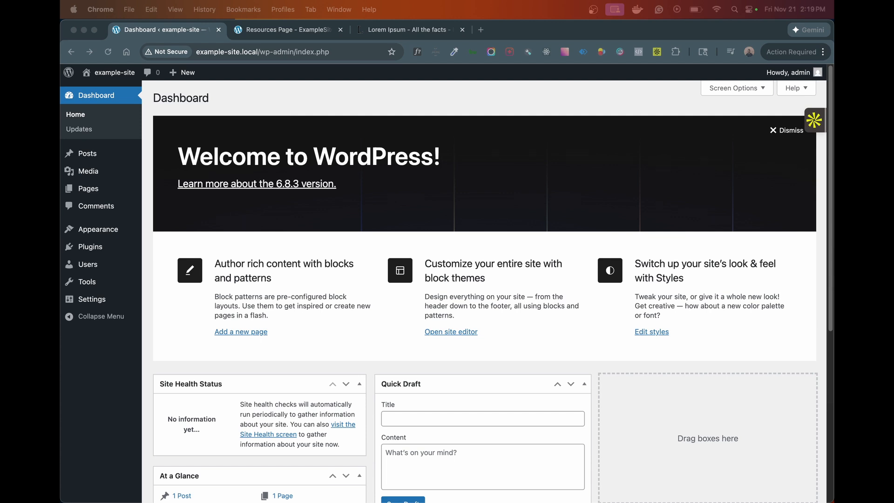
- Upload the portrait photo of the man in front of a car to the media library
click(412, 114)
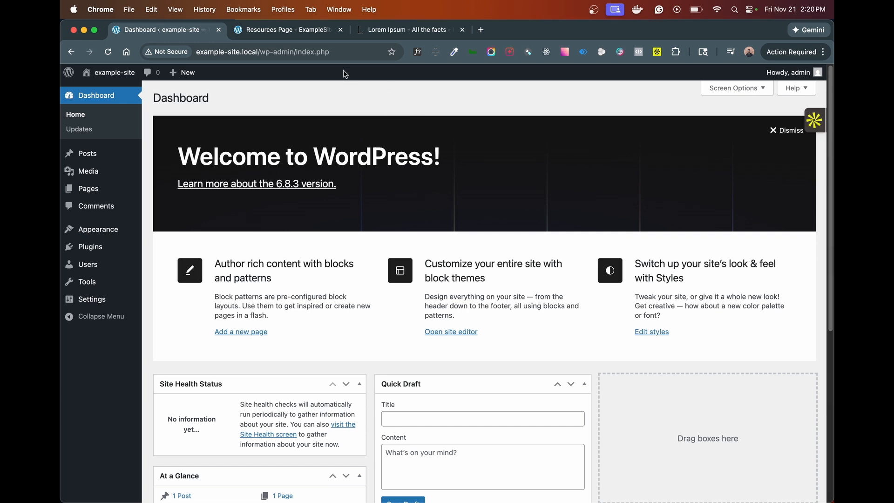
click(94, 176)
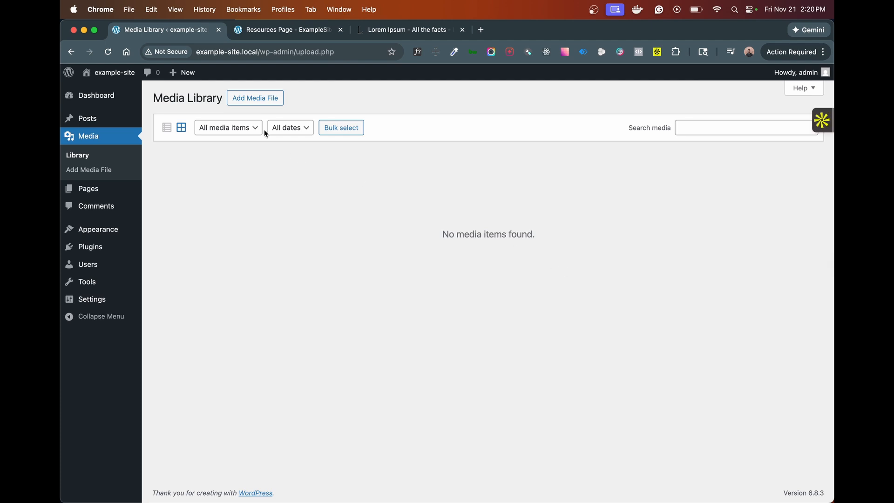
click(255, 96)
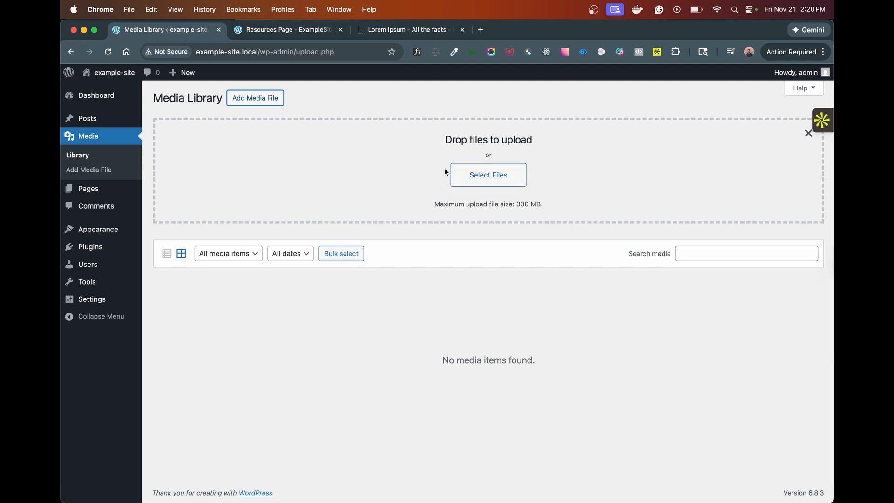
click(469, 182)
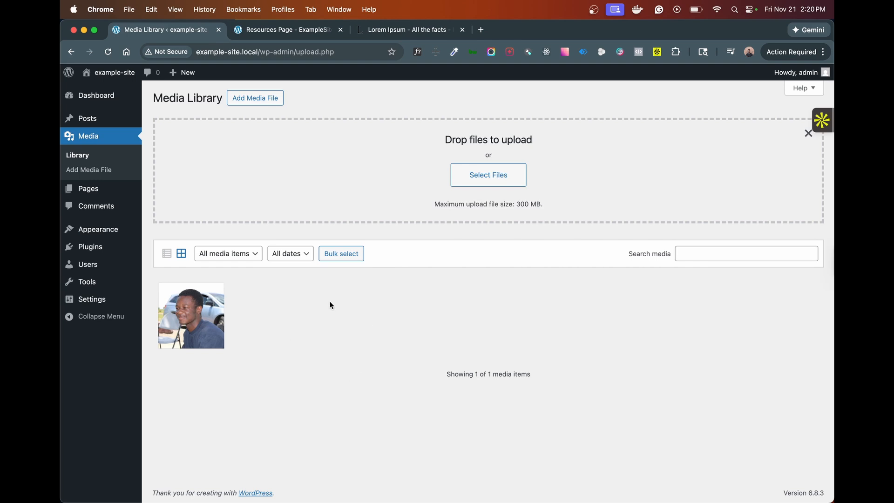
- Create a new blank page, browsing the starter patterns and dismissing them without choosing one
click(94, 189)
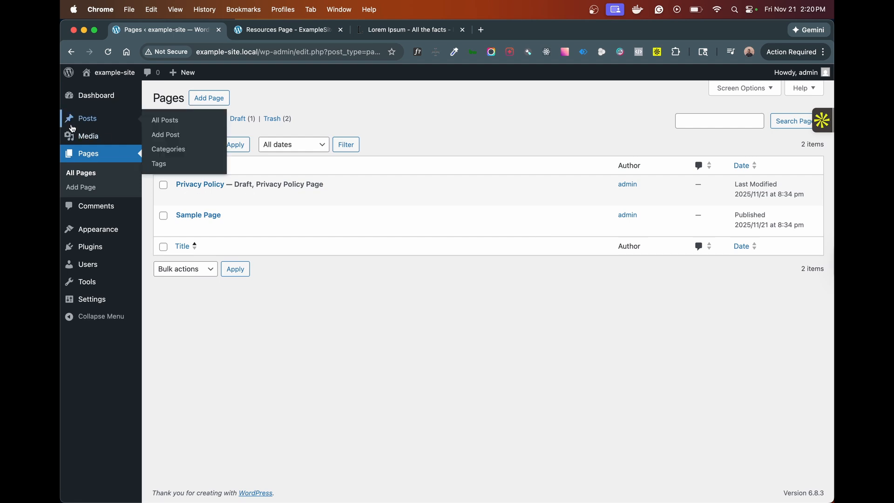
click(199, 99)
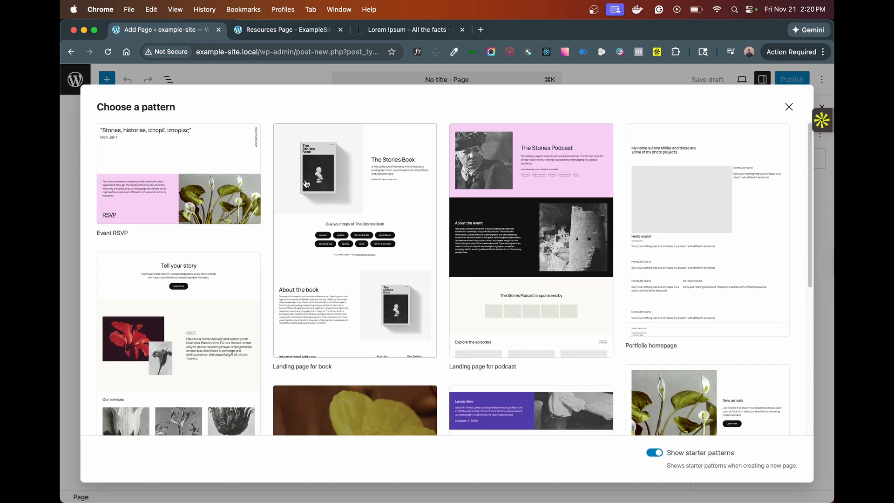
scroll(712, 204, down, 10)
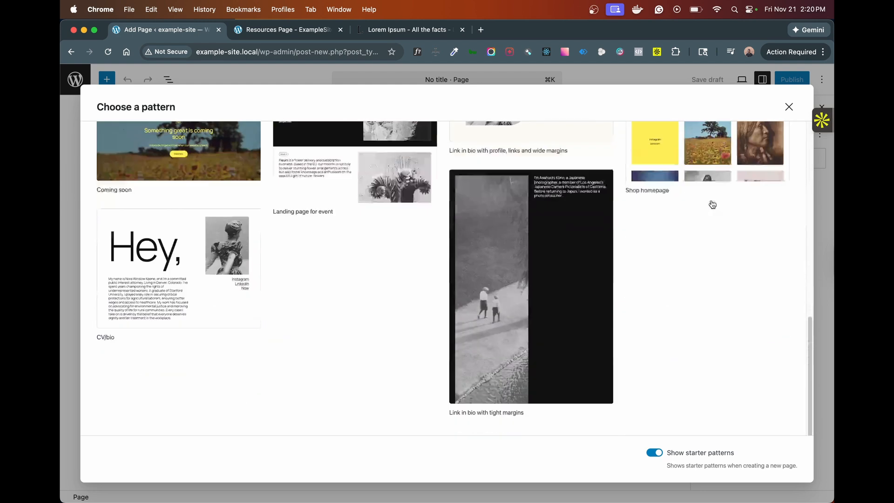
scroll(712, 204, up, 10)
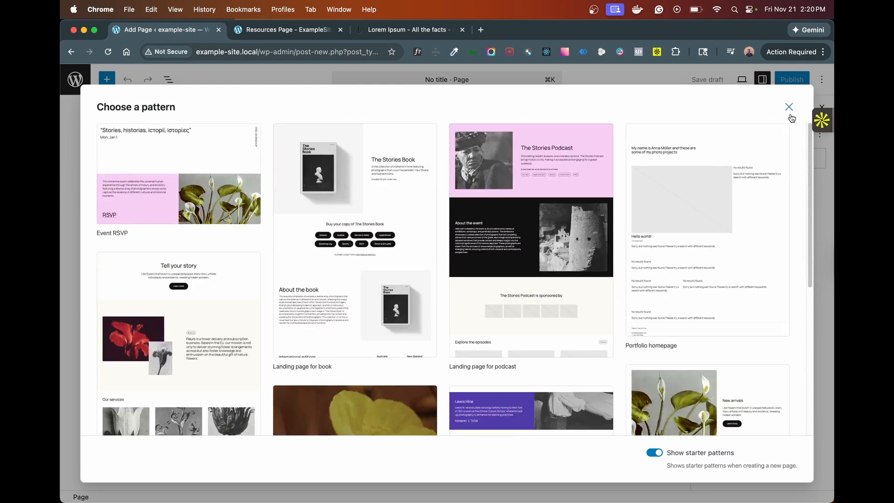
click(787, 107)
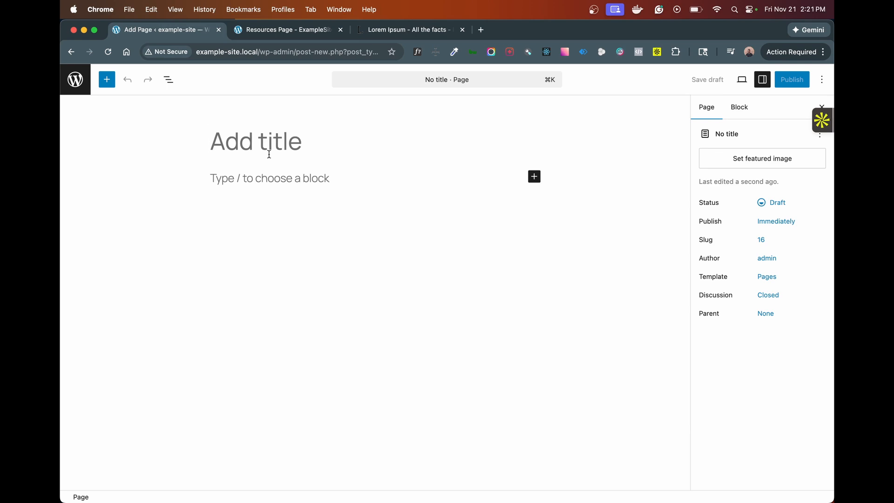
- Close the old Resources Page browser tab and title the new page "Resource"
click(342, 38)
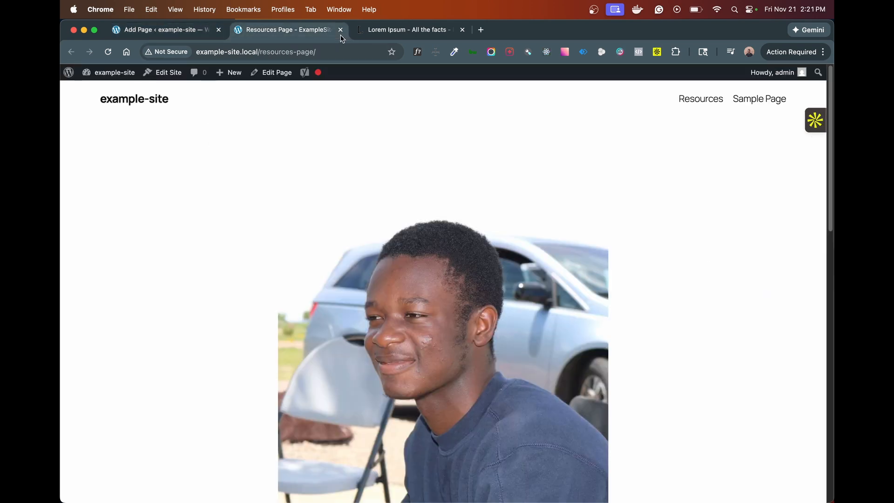
key(super+w)
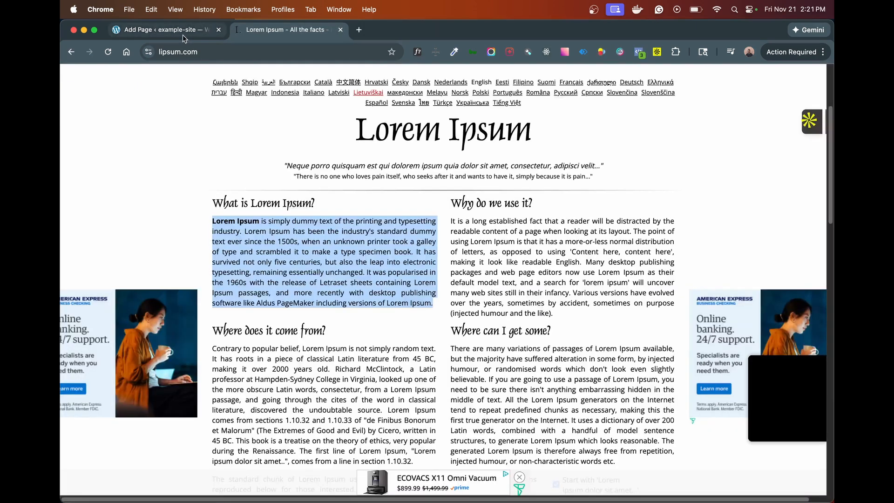
click(182, 30)
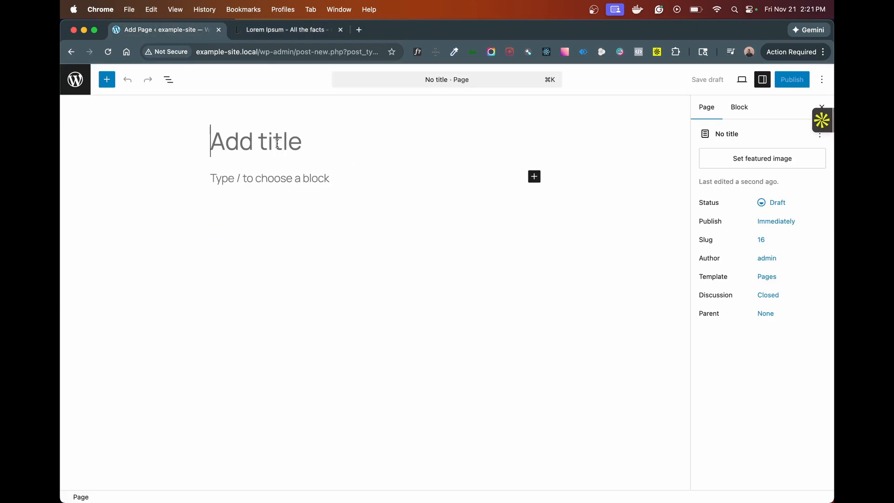
text(Resource)
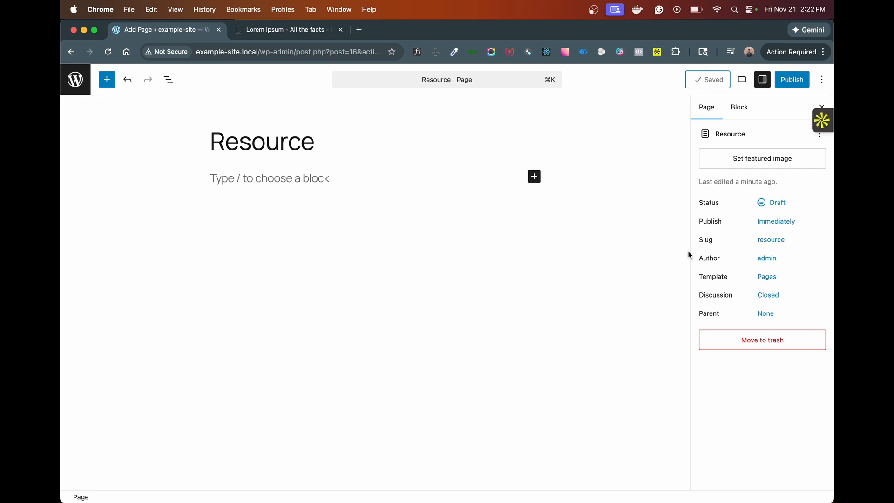
- Switch the page's publish month to December 2025 and set it back to November 2025
click(784, 224)
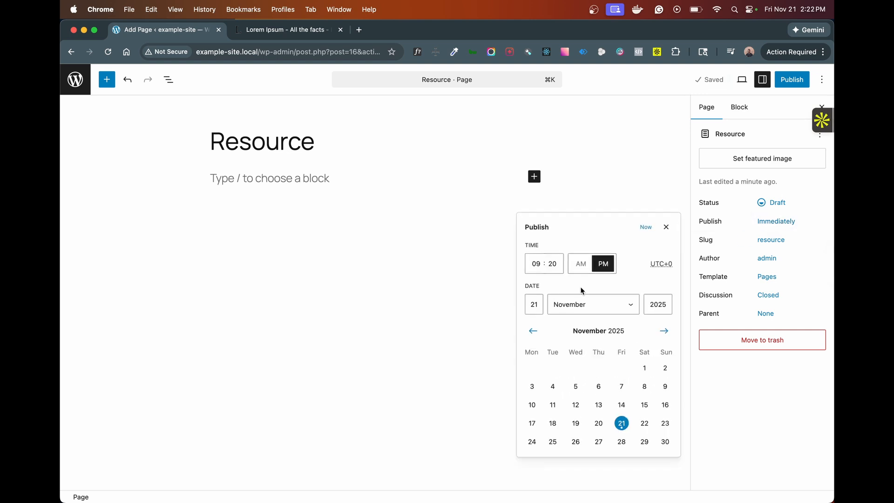
click(589, 306)
click(587, 318)
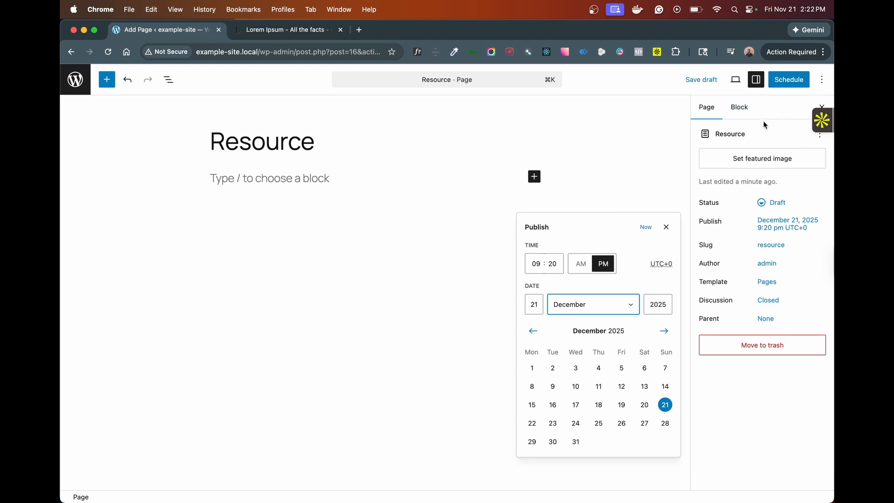
click(620, 307)
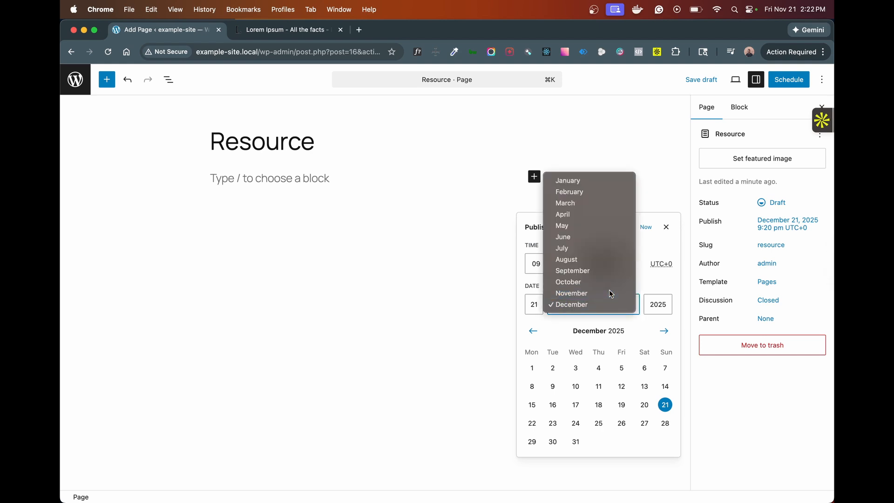
click(611, 293)
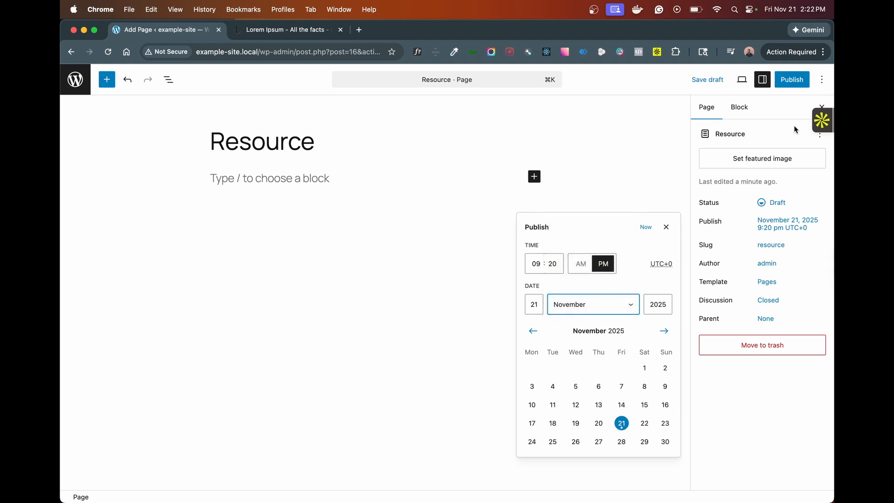
click(801, 266)
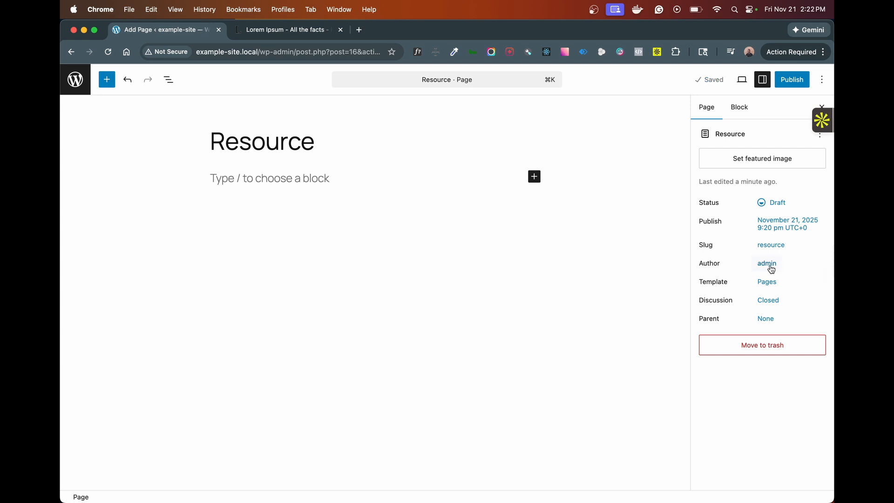
- Examine the author choices, template options and slug settings of the Resource page without changing them
click(771, 269)
click(612, 300)
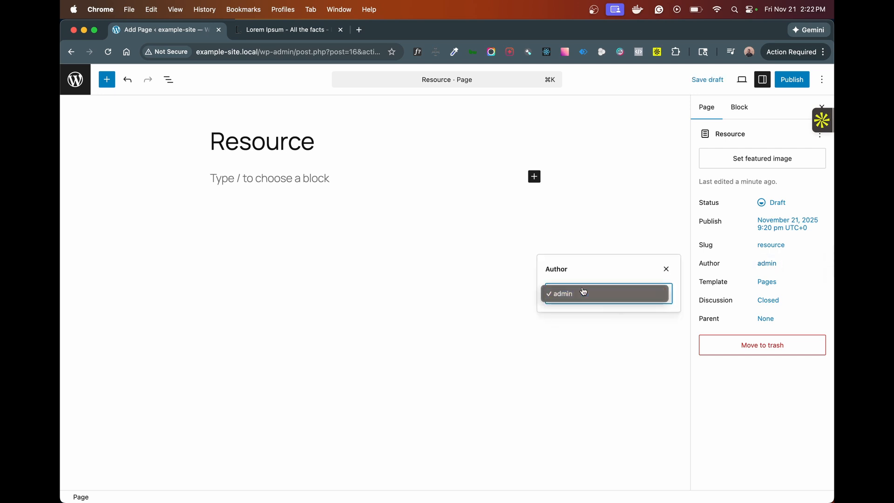
click(666, 269)
click(666, 269)
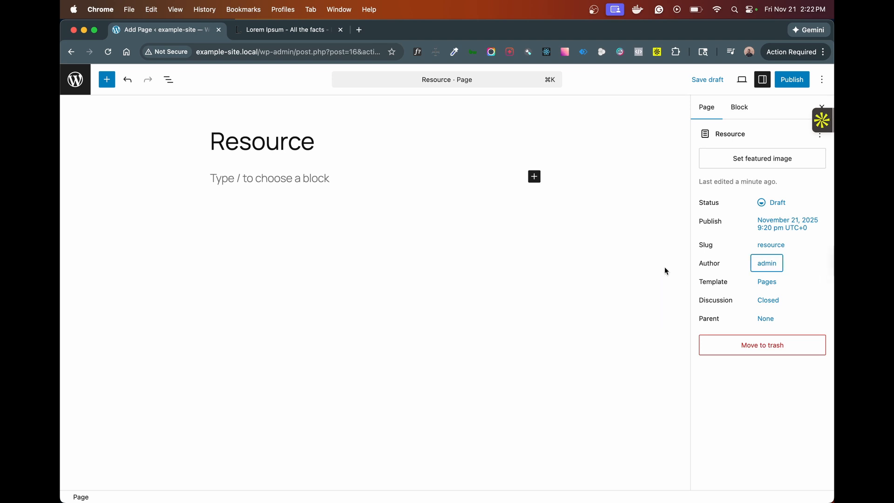
click(766, 282)
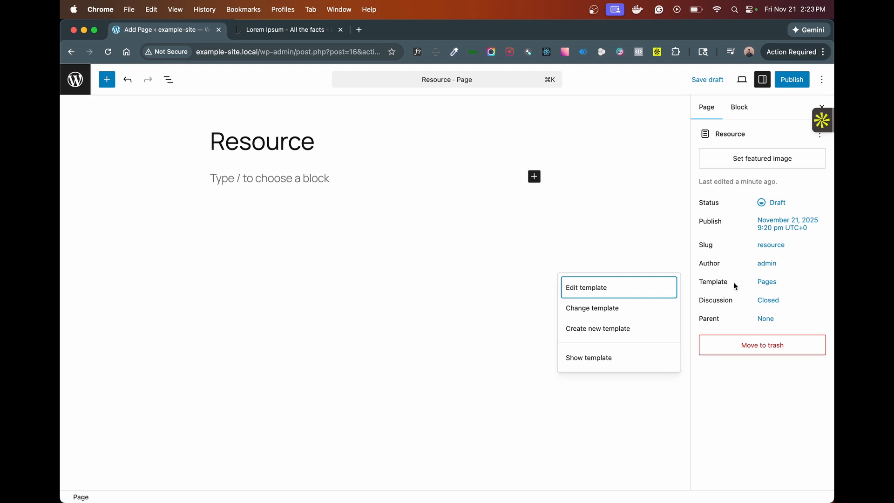
click(769, 285)
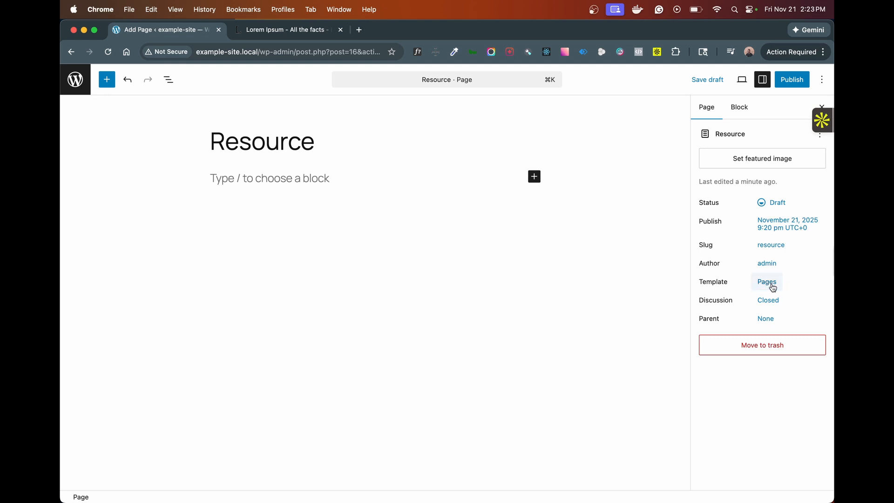
click(769, 286)
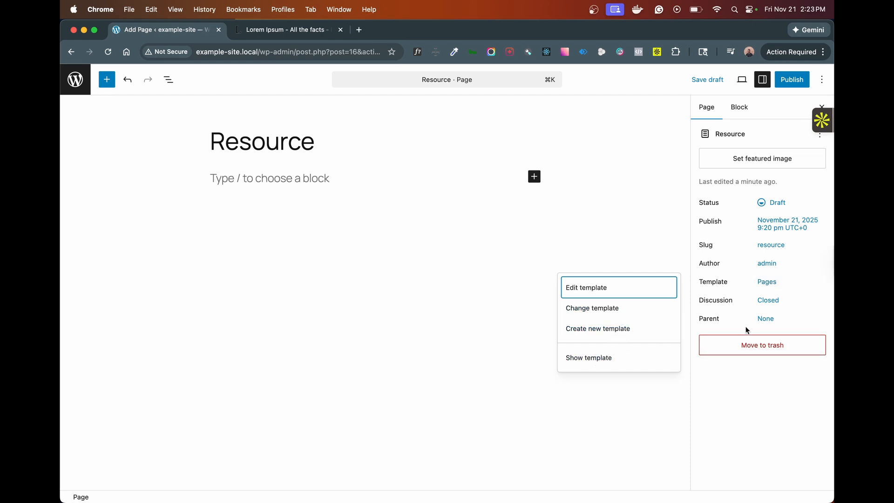
click(795, 313)
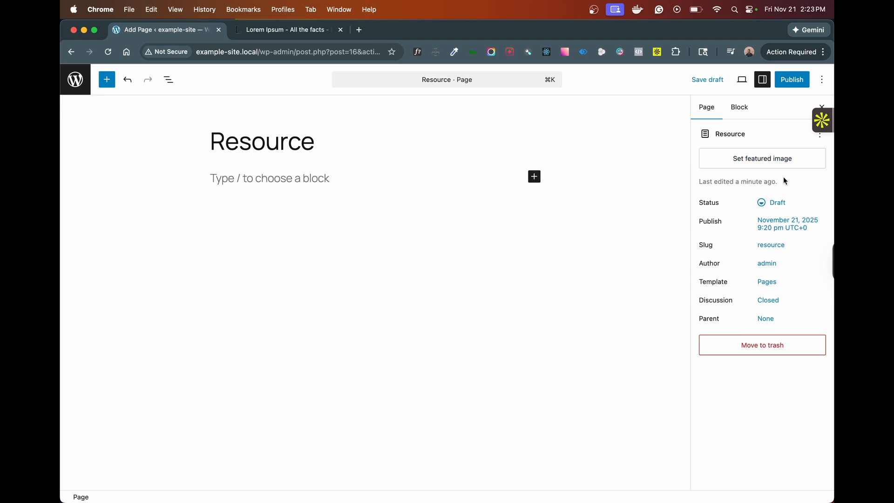
click(775, 246)
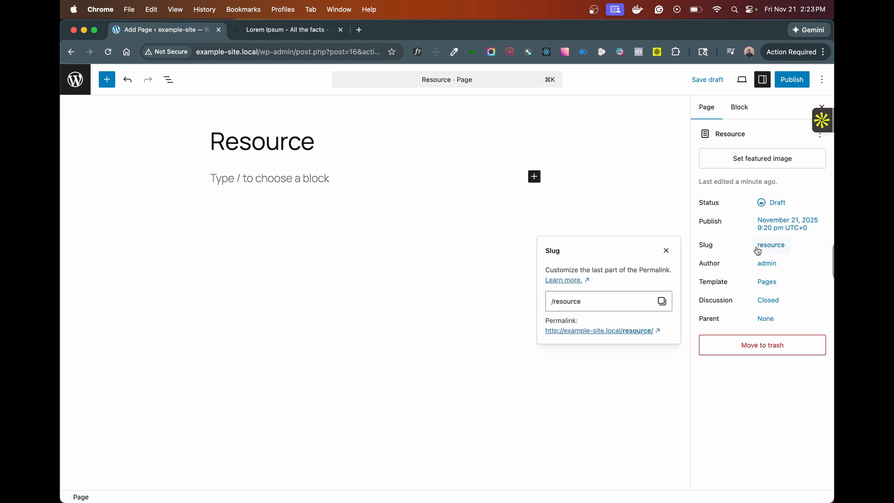
click(634, 187)
click(706, 107)
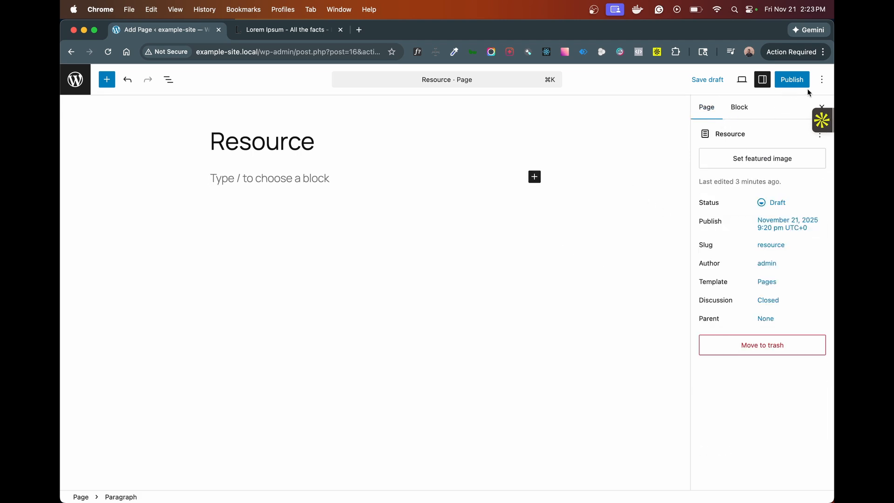
- Publish the Resource page and view it on the site, checking the slug in its address
click(797, 87)
click(798, 87)
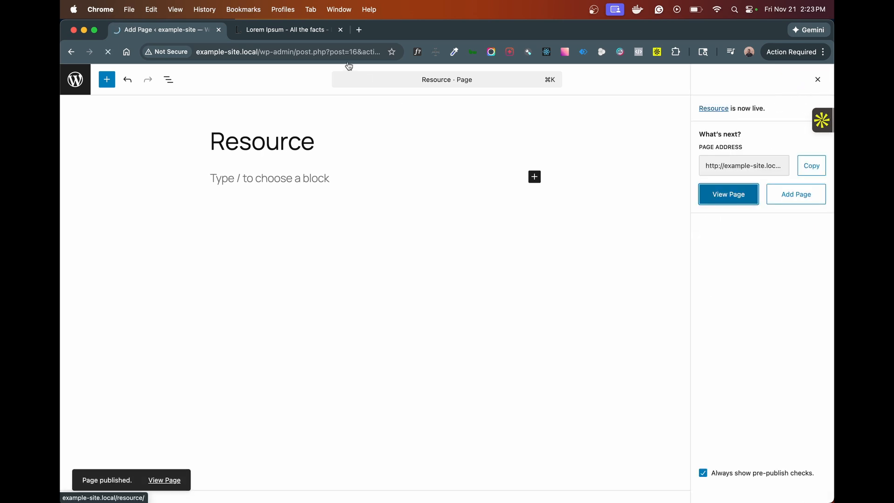
click(271, 53)
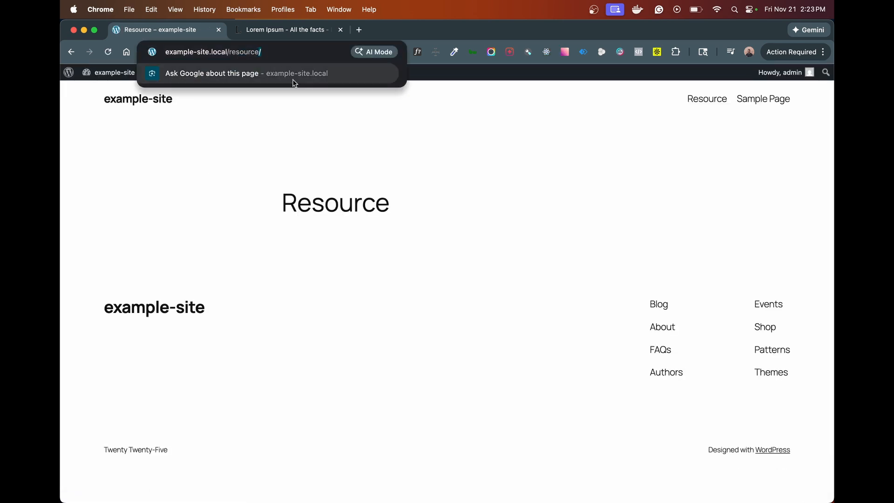
click(315, 158)
click(271, 52)
double_click(249, 52)
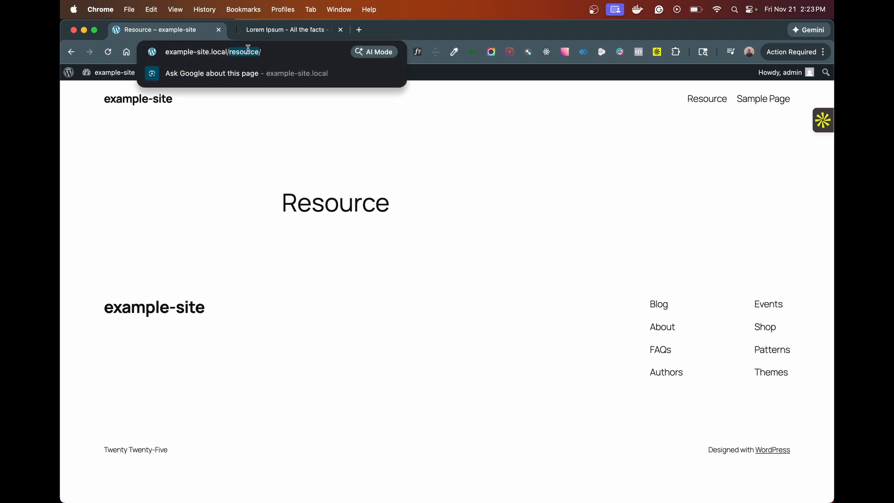
click(286, 182)
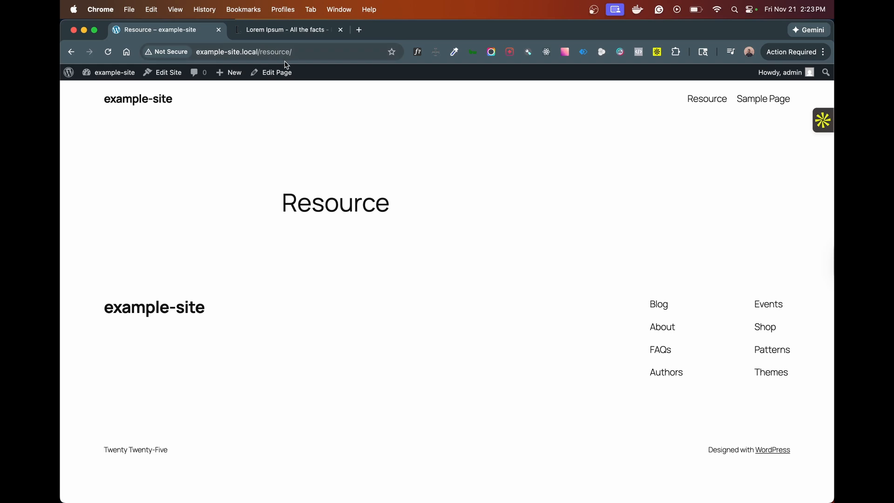
- Return from the live site to the Resource page's editor and dismiss the starter patterns
click(159, 73)
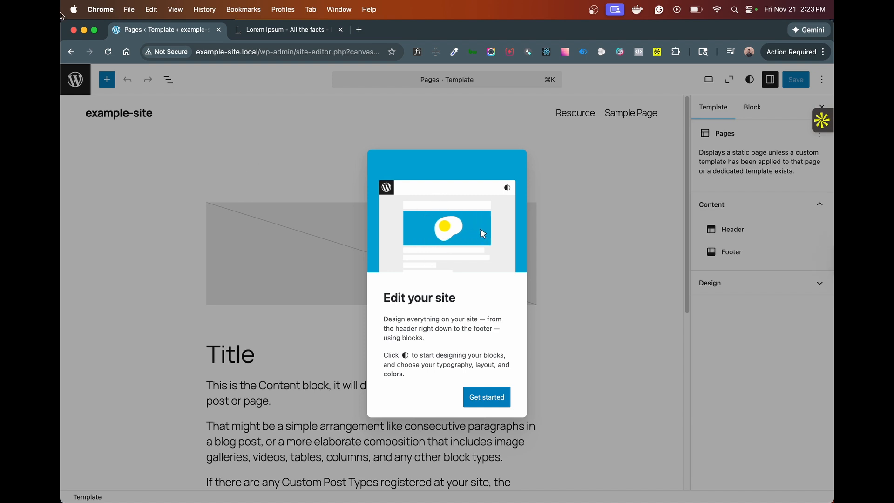
click(71, 53)
click(71, 52)
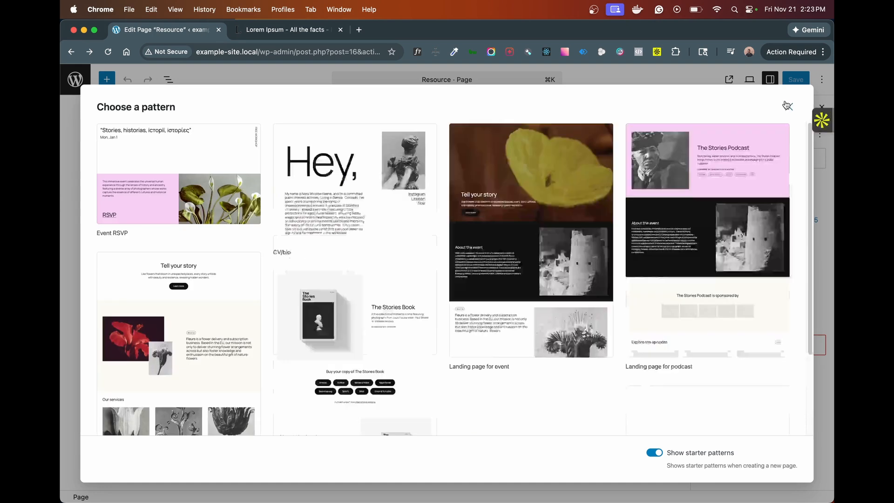
click(786, 105)
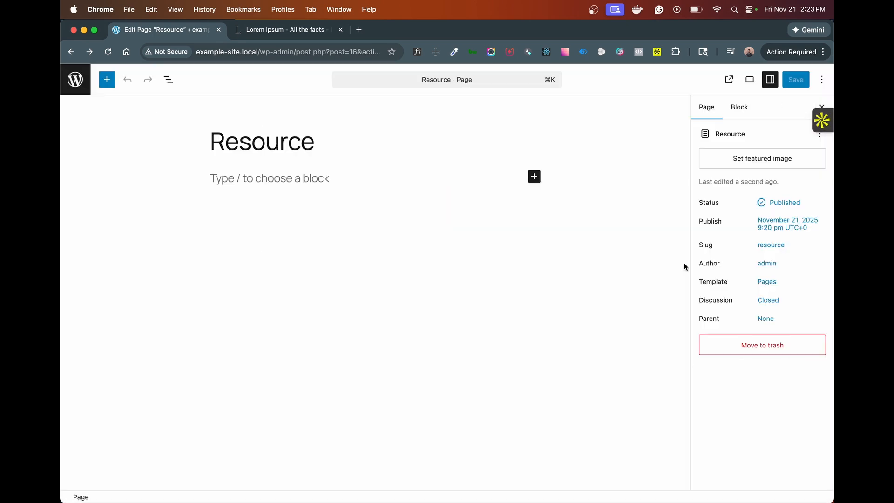
- Change the Resource page's slug to "resource-page"
click(767, 245)
click(595, 295)
click(591, 301)
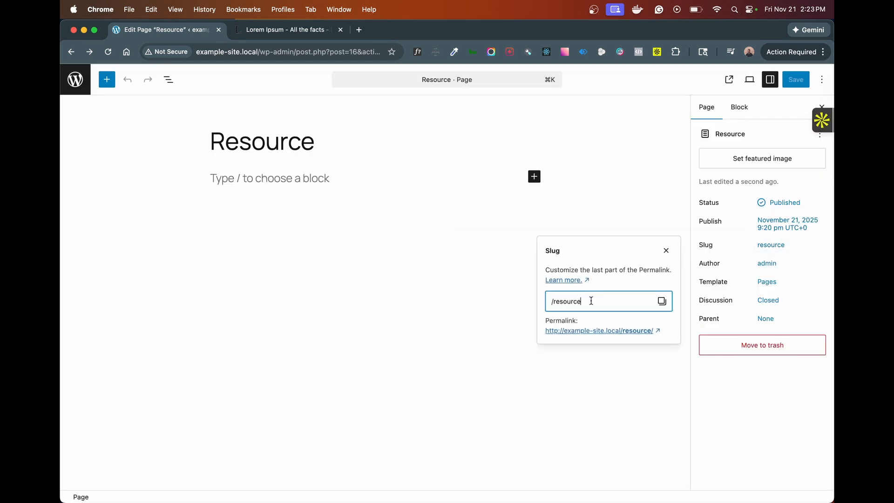
text(-page)
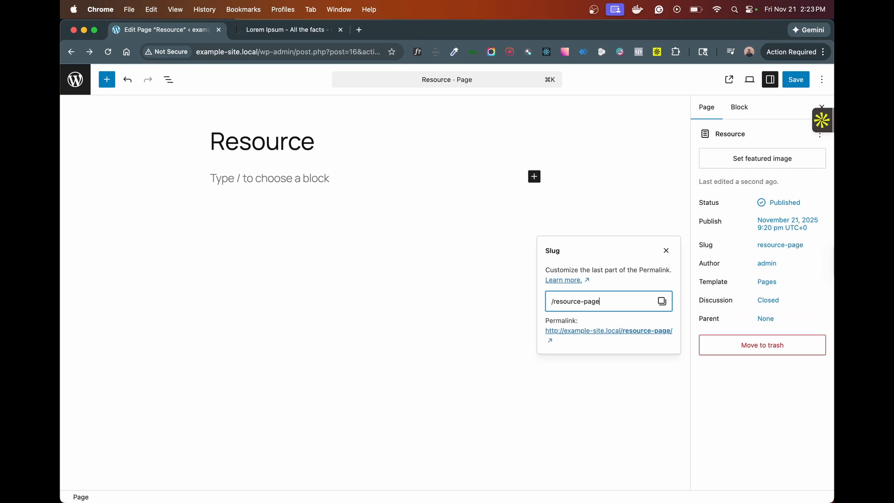
- Save the Resource page and view it on the site, checking the slug in its address
click(794, 85)
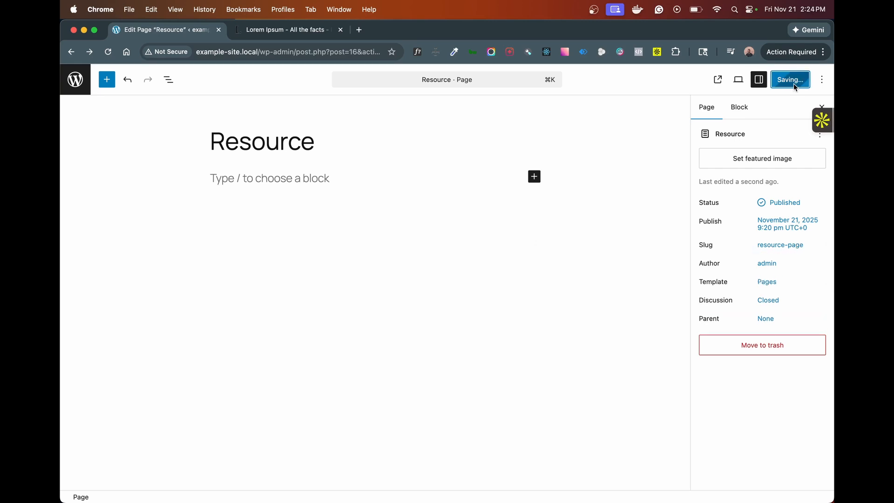
click(729, 80)
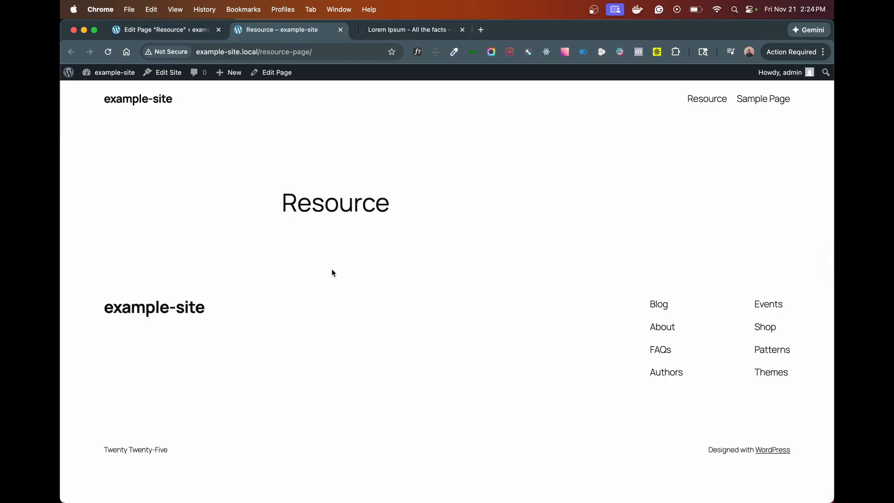
drag(312, 51, 259, 52)
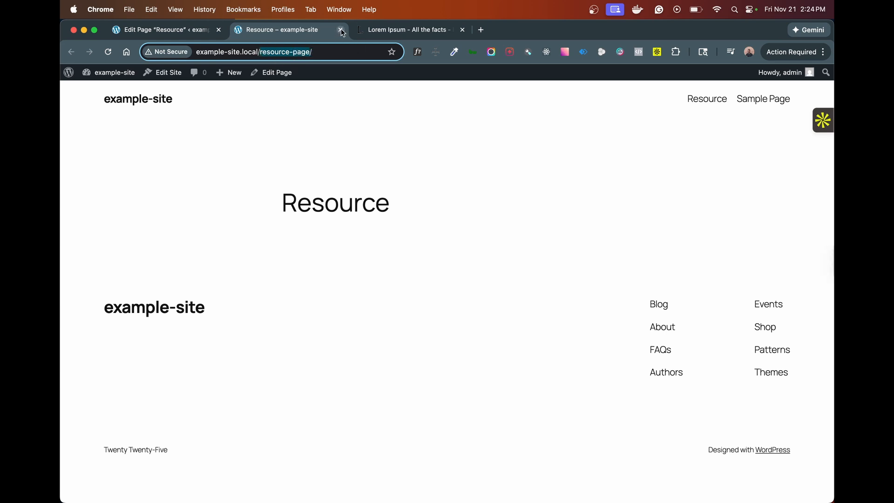
- Return to the Resource page's editor, start an empty paragraph in the body and show the page-level settings
click(160, 32)
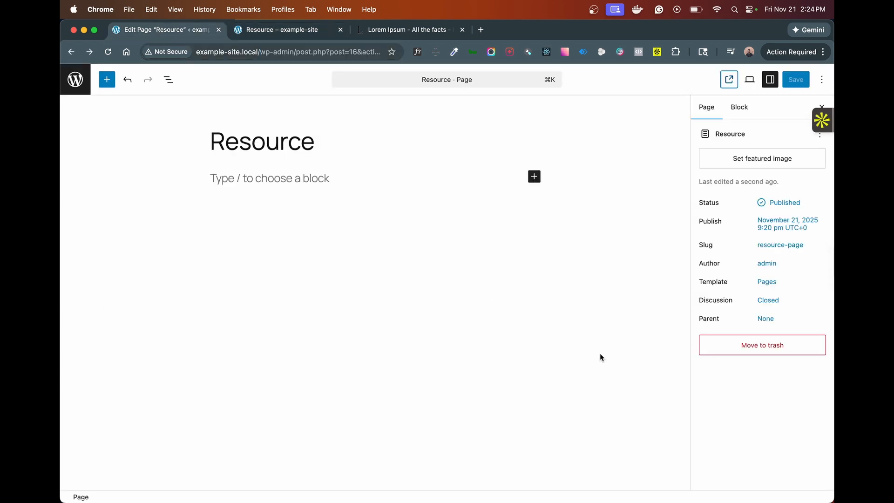
click(583, 321)
click(706, 106)
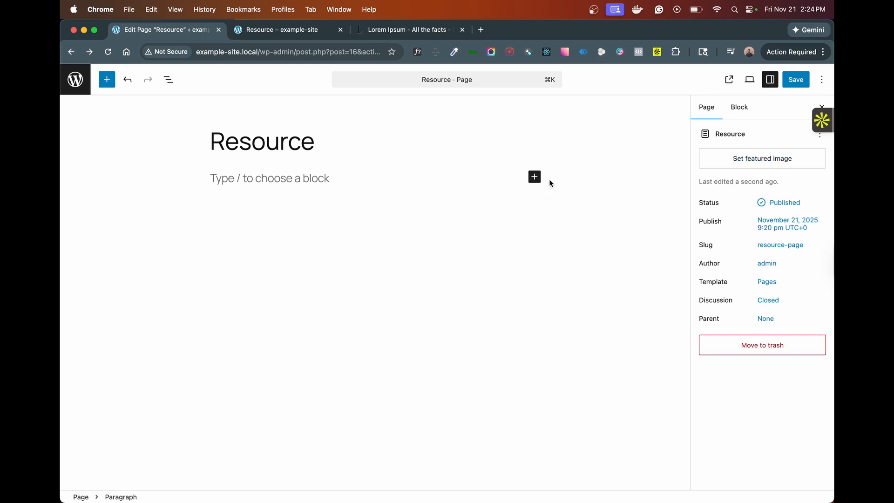
- Search the web for "9news" in a new browser tab and open 9news.com to examine its story images
click(481, 29)
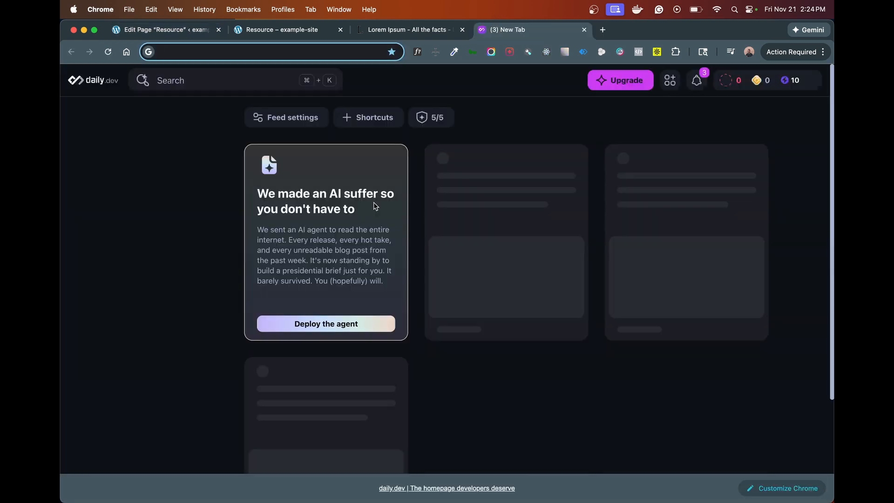
text(9news)
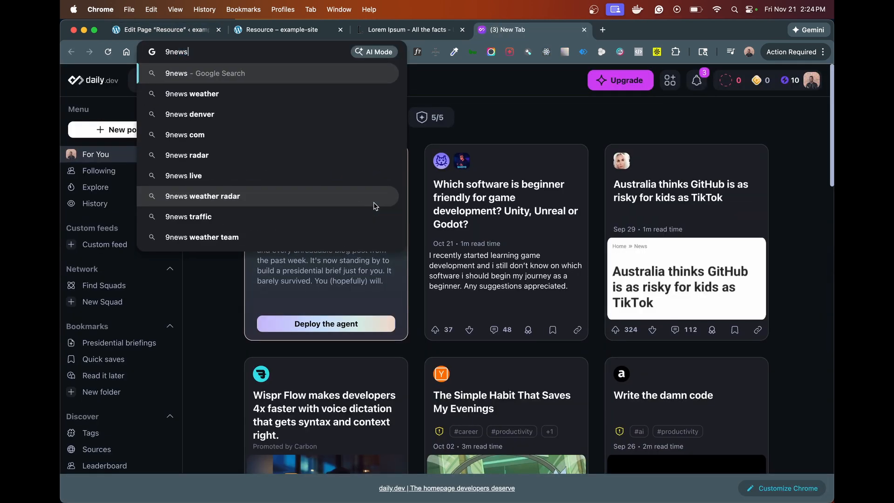
key(Return)
click(188, 178)
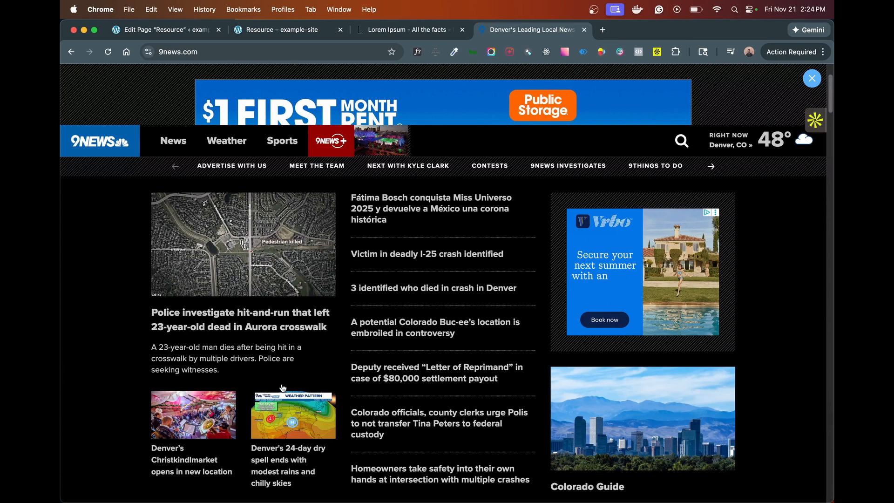
- Back in the page editor, set the uploaded photo as the Resource page's featured image and save the page
key(super+1)
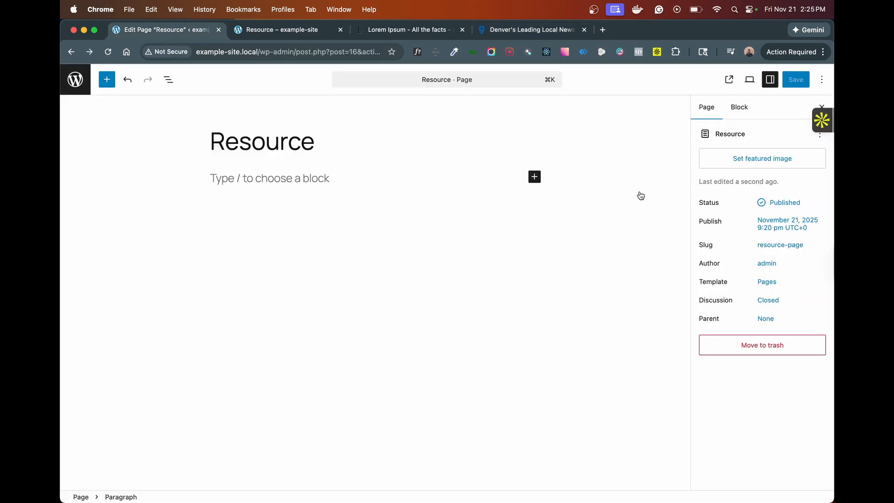
click(730, 162)
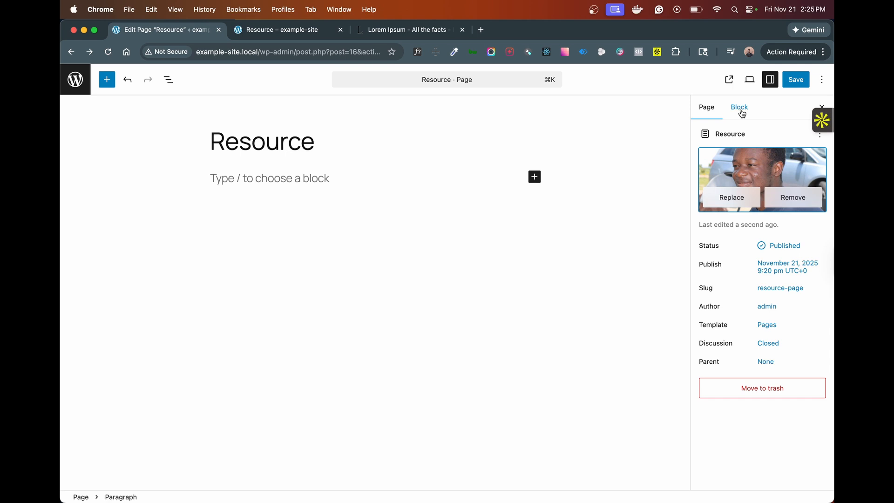
click(800, 84)
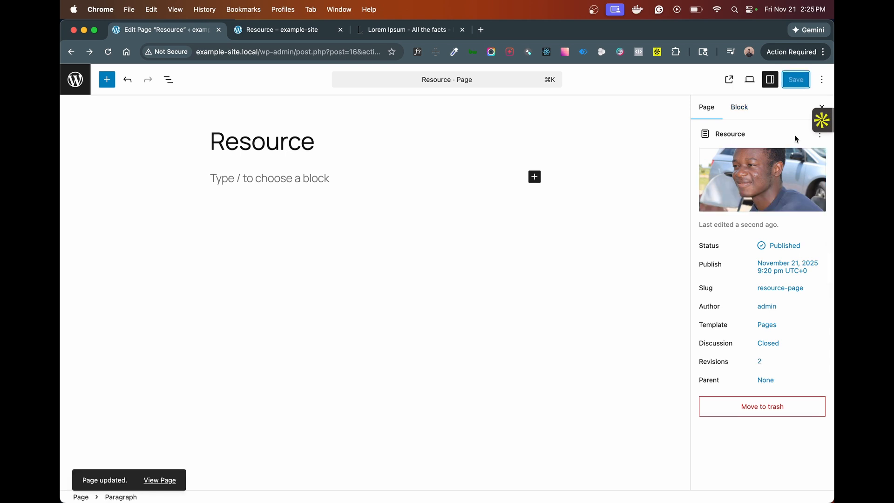
- Give the featured image the alt text "Image of me" and confirm it as the page's featured image
click(730, 199)
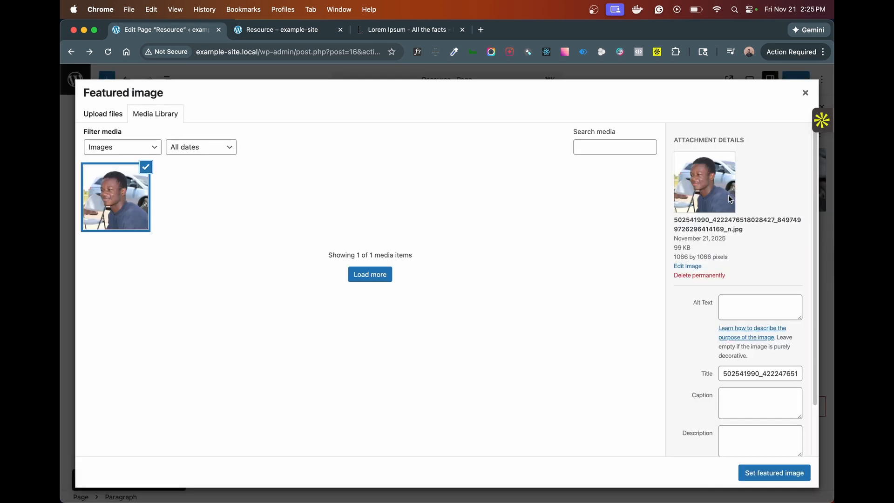
click(806, 92)
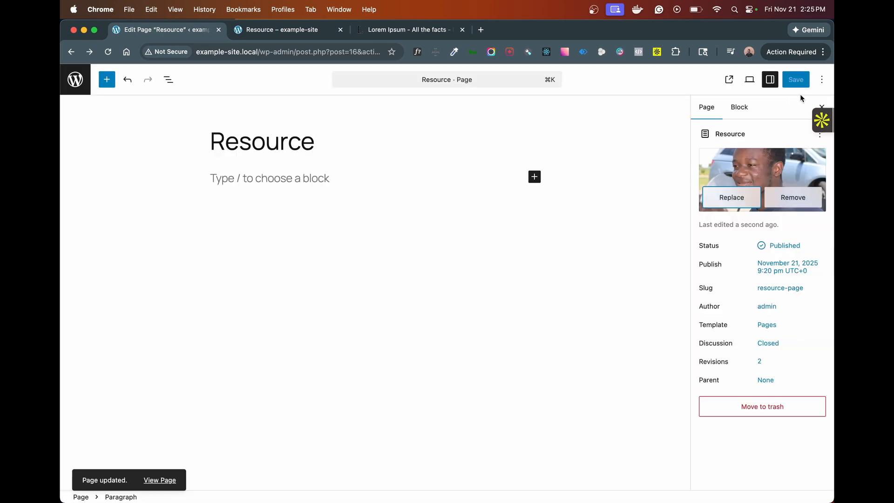
click(730, 199)
click(740, 310)
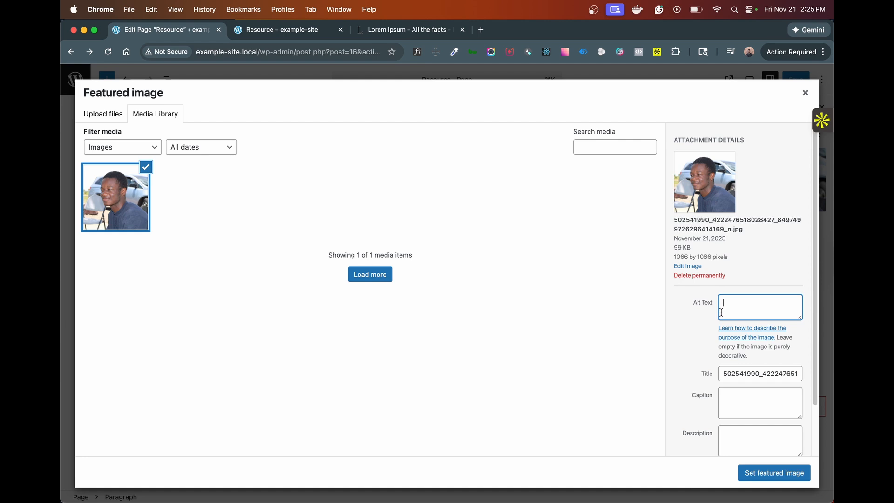
text(Image of me)
click(774, 473)
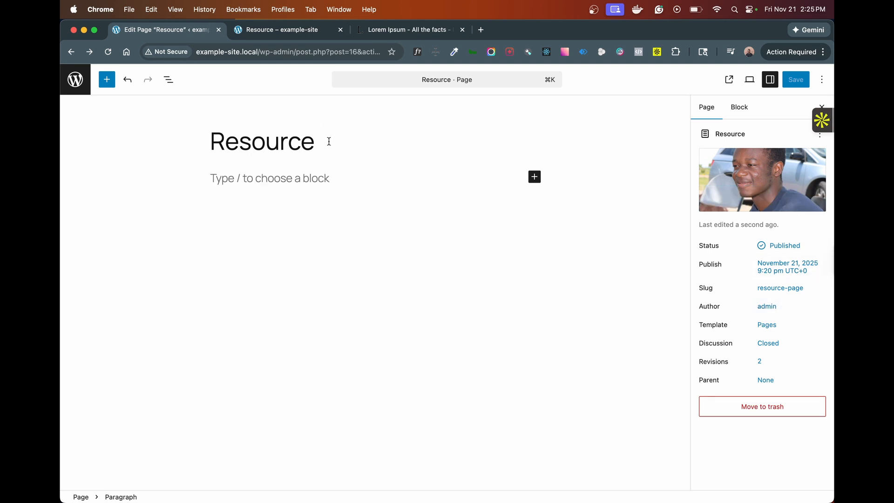
- Insert a Paragraph block in the body of the Resource page
click(269, 180)
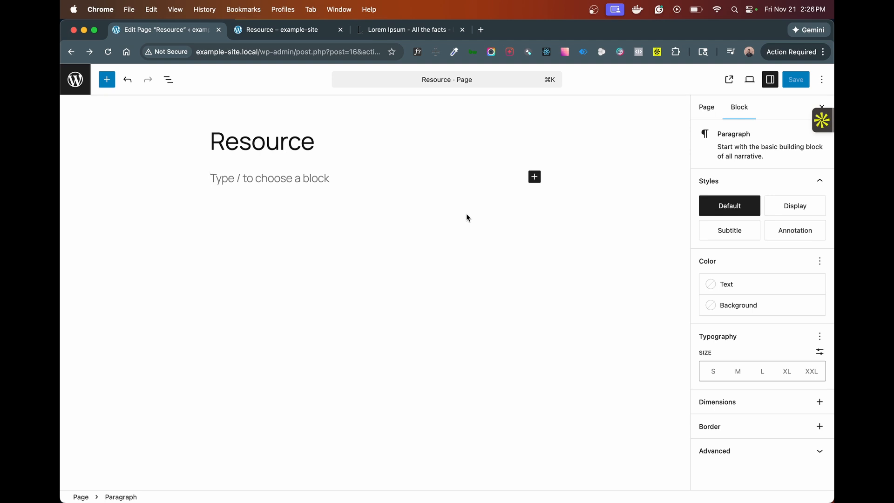
click(534, 176)
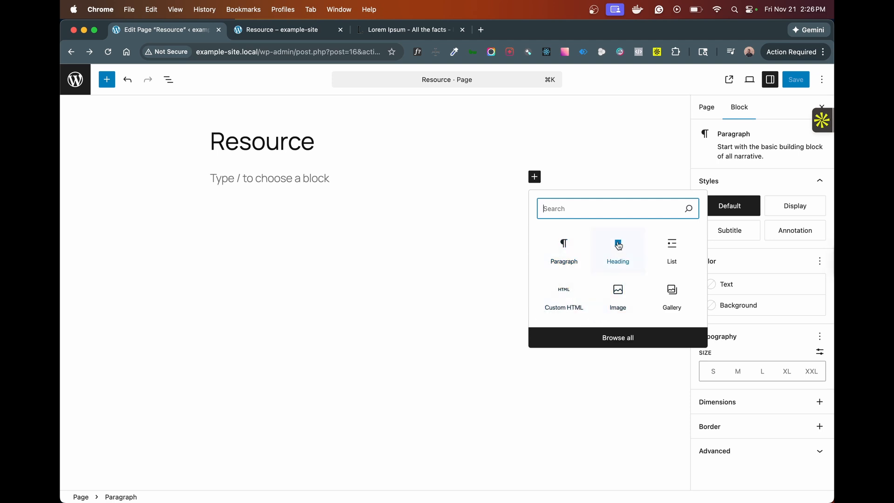
click(563, 244)
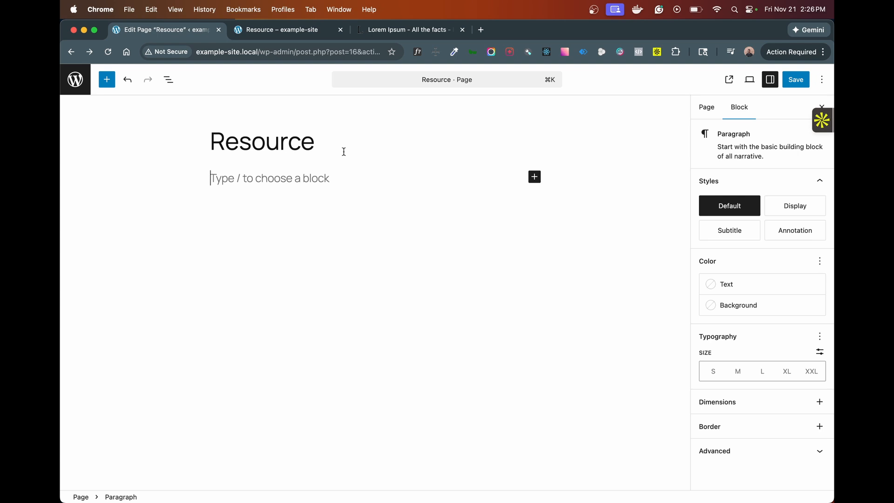
- Copy the paragraph under "What is Lorem Ipsum?" from the lipsum.com page
click(395, 29)
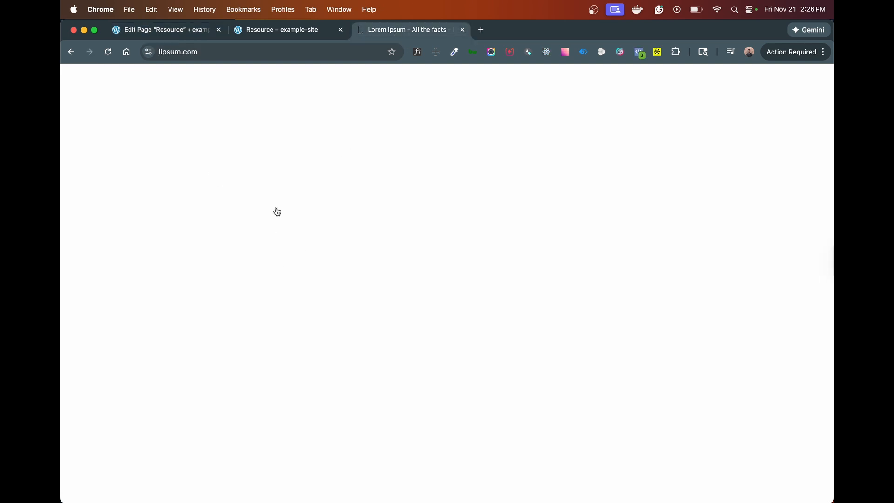
triple_click(272, 233)
key(super+c)
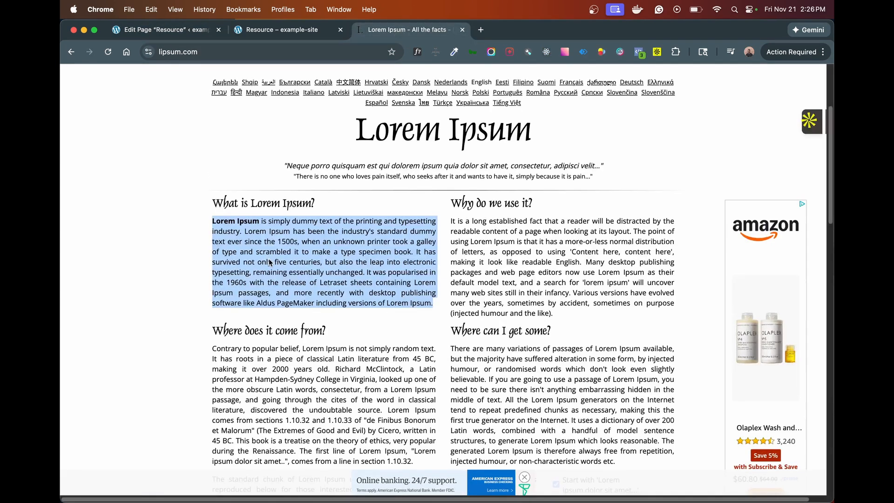
right_click(269, 262)
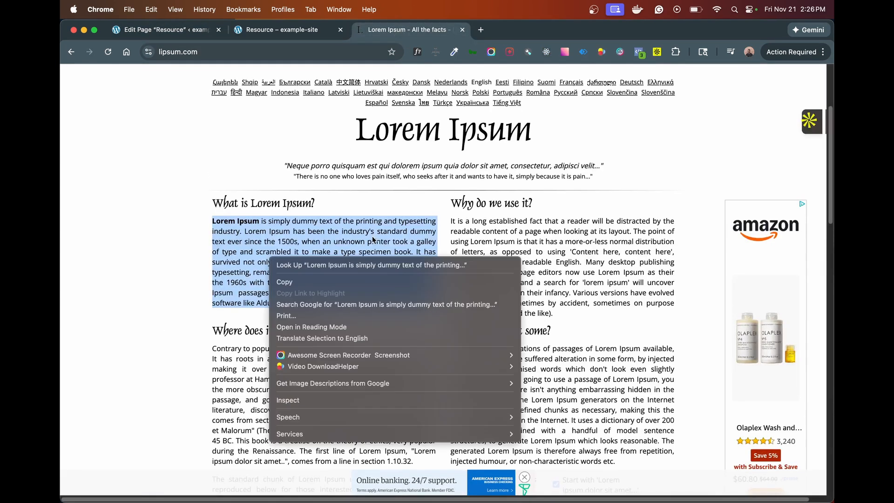
click(332, 282)
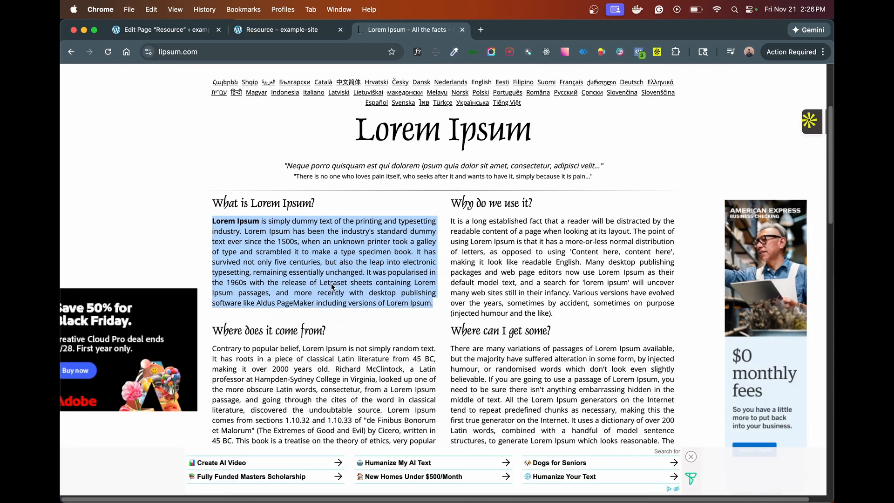
- Paste the copied Lorem Ipsum text into the page's empty paragraph block and examine its block transform options
click(139, 35)
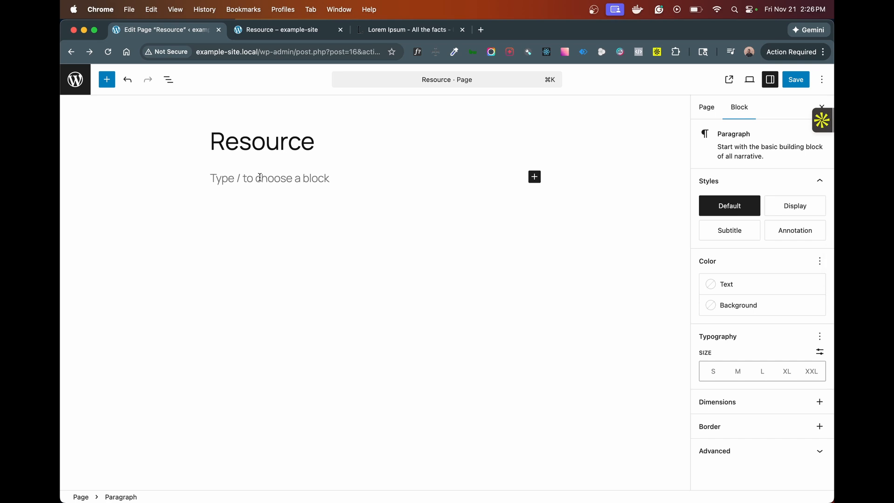
key(super+v)
click(224, 155)
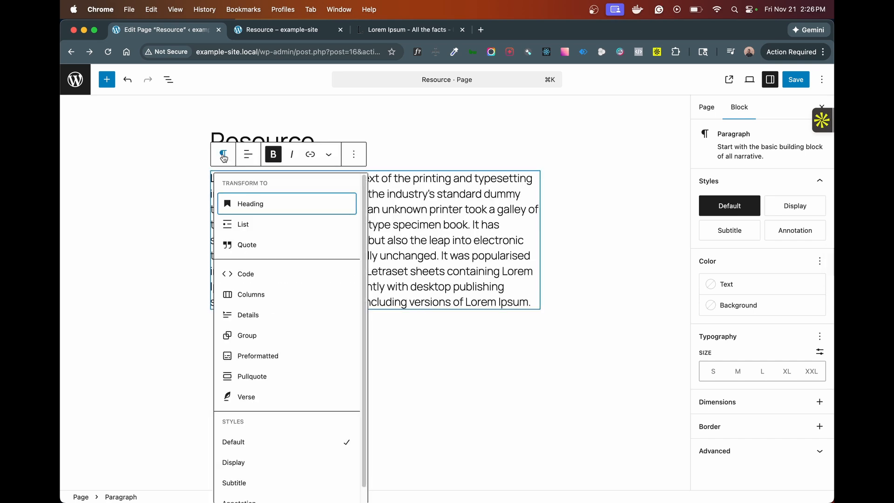
mouse_move(269, 205)
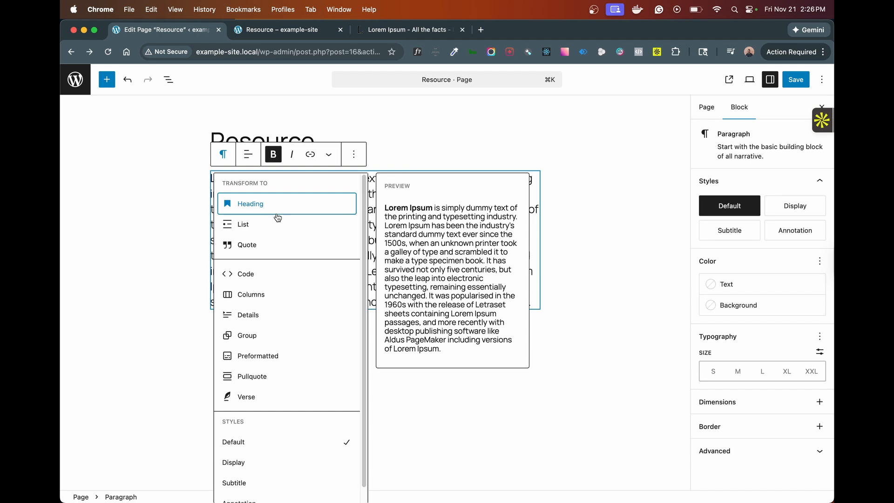
click(573, 310)
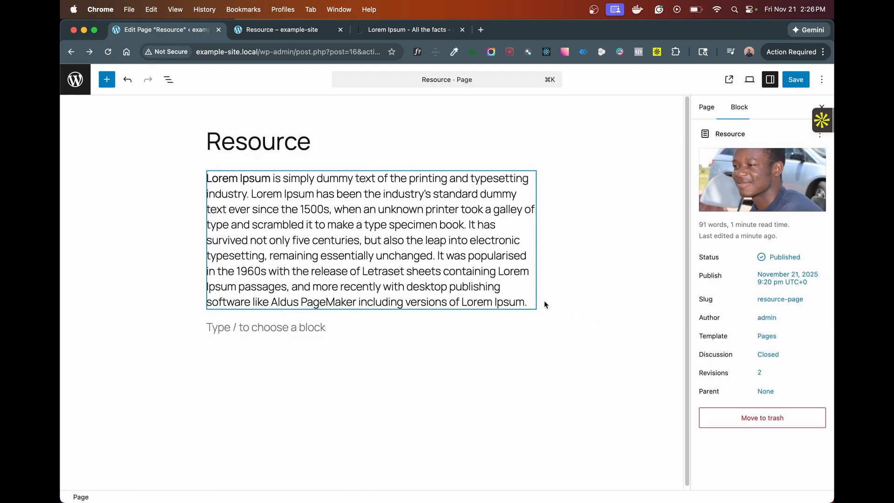
- Add a Heading block reading "List of food" below the Lorem Ipsum paragraph and start a new block under it
click(449, 327)
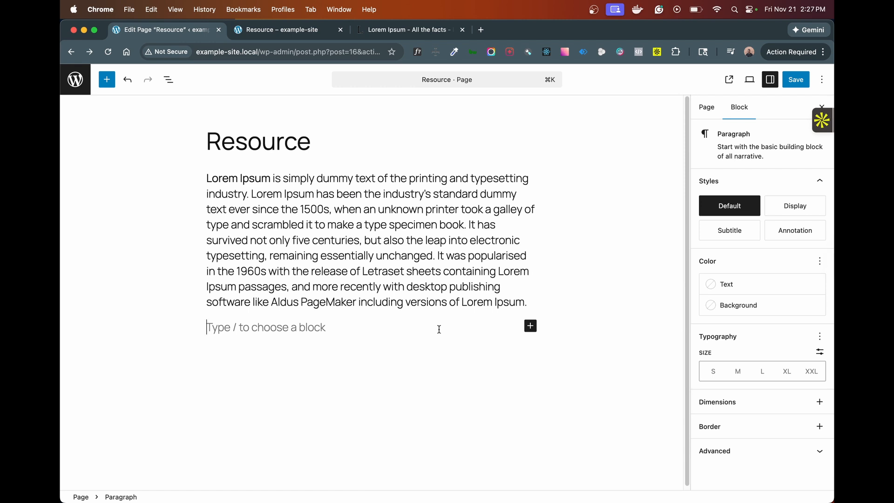
click(530, 325)
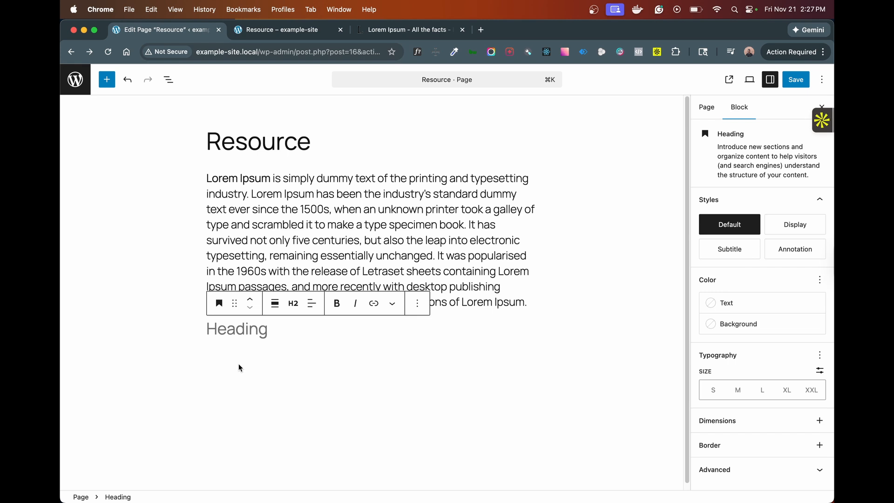
text(Los)
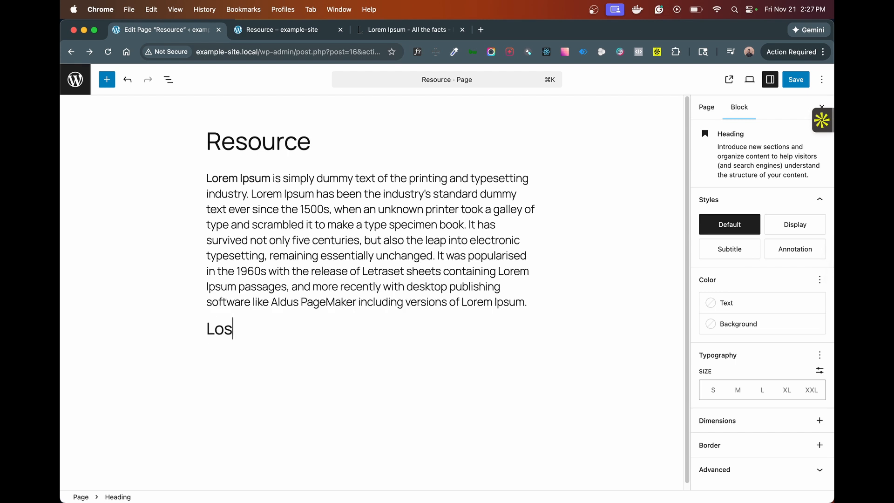
key(BackSpace)
key(BackSpace)
text(ist of food)
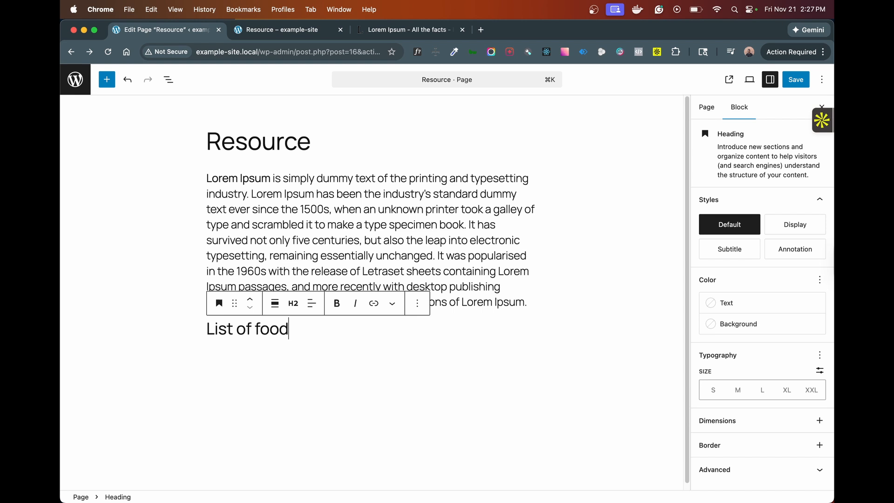
key(Return)
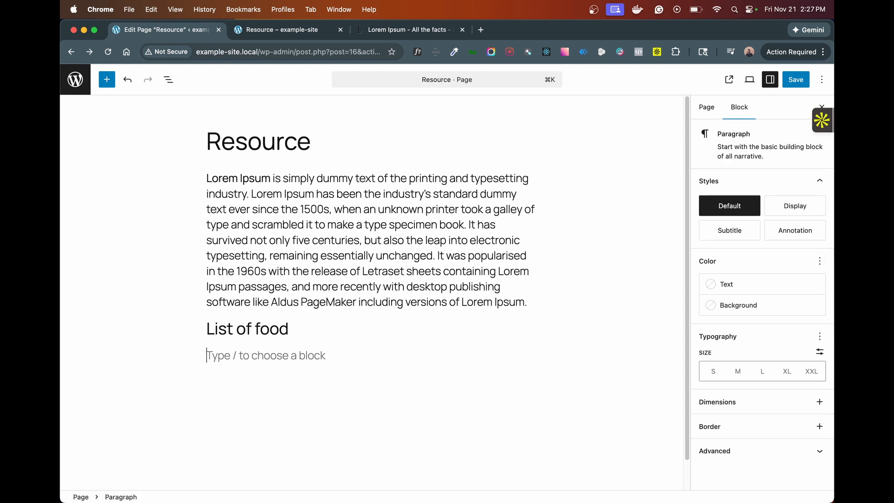
- Insert a List block under the "List of food" heading with the items Spagetti, Pizza, African food and Jellof rice
click(531, 357)
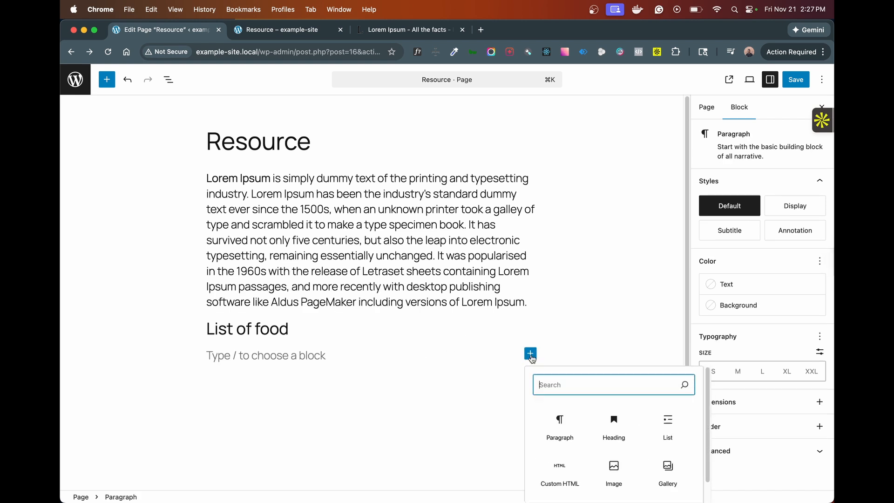
click(664, 420)
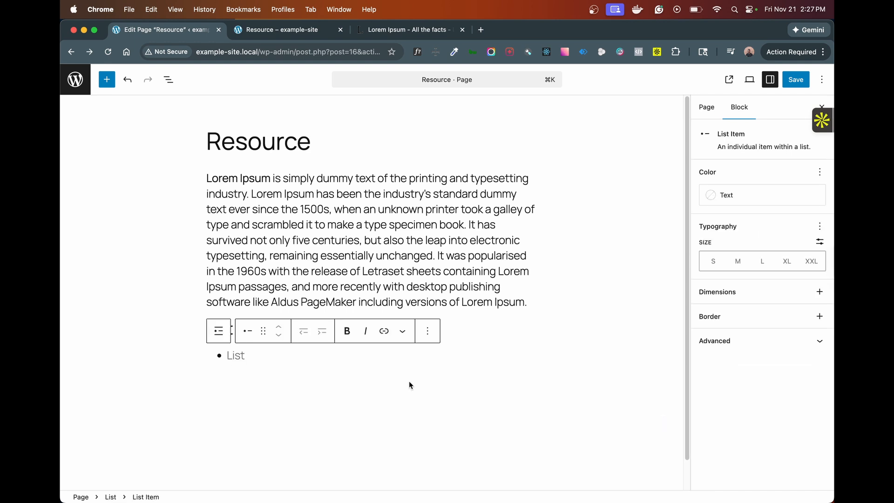
text(Spagetti)
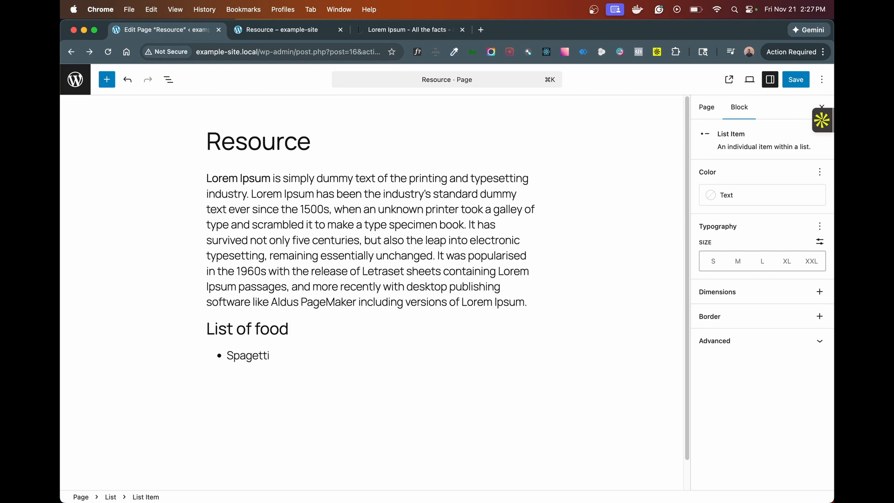
key(Return)
text(Pizza)
key(Return)
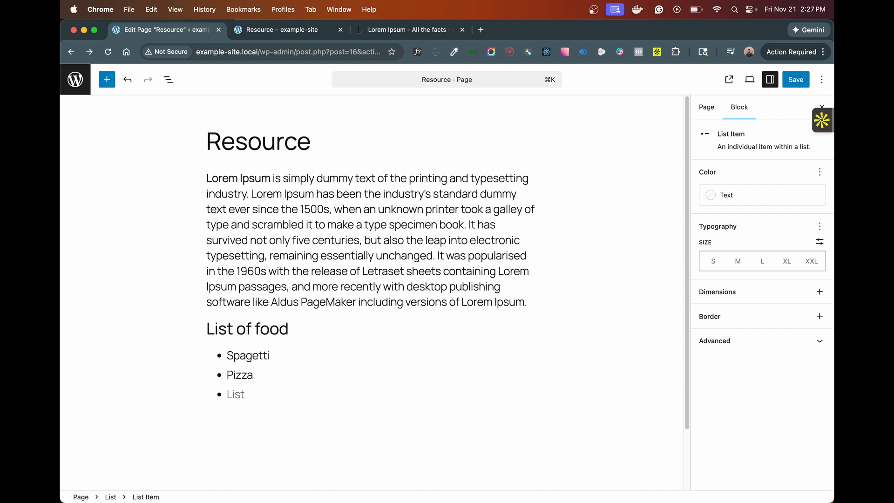
text(African food)
key(Return)
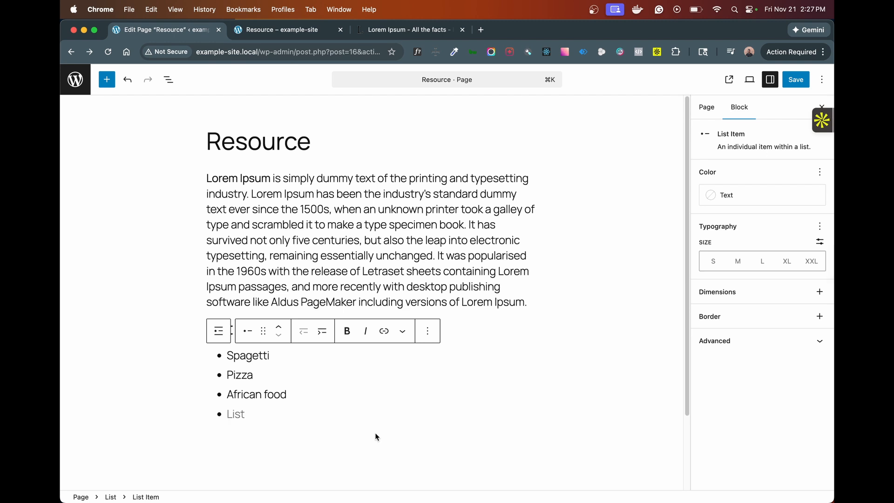
text(Jello)
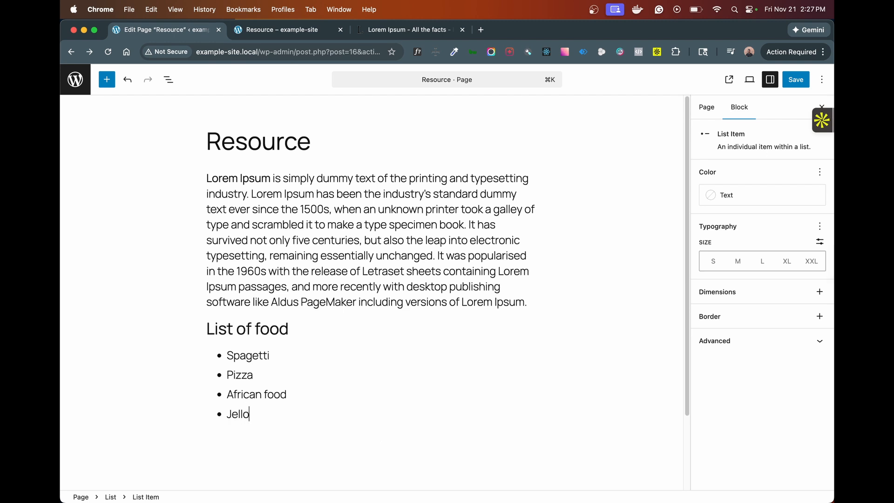
text(f rice)
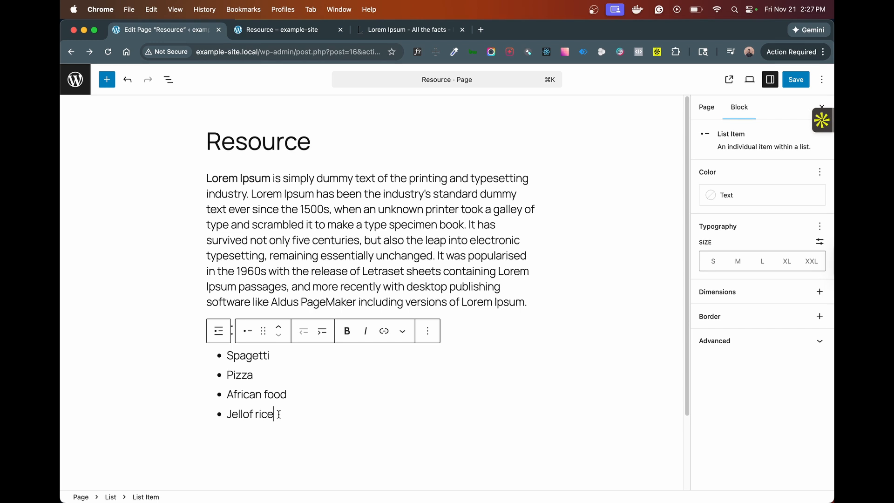
- Indent the "Jellof rice" list item so it nests under "African food"
drag(279, 414, 225, 414)
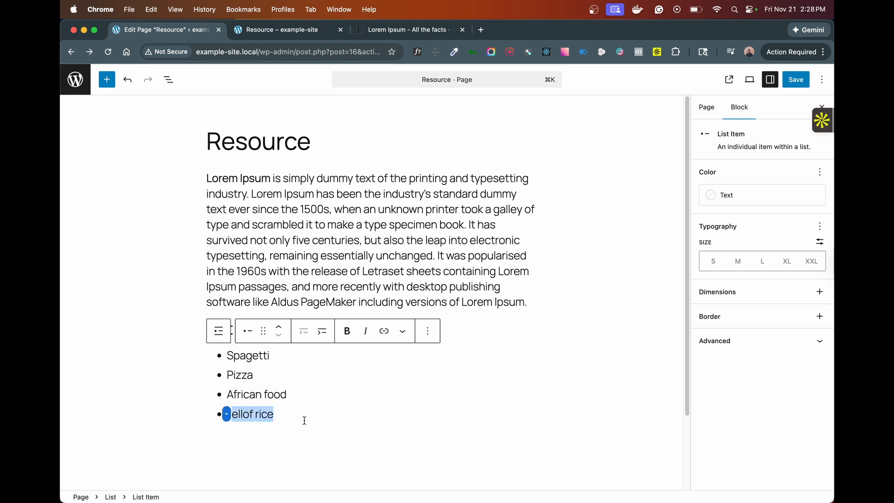
click(281, 413)
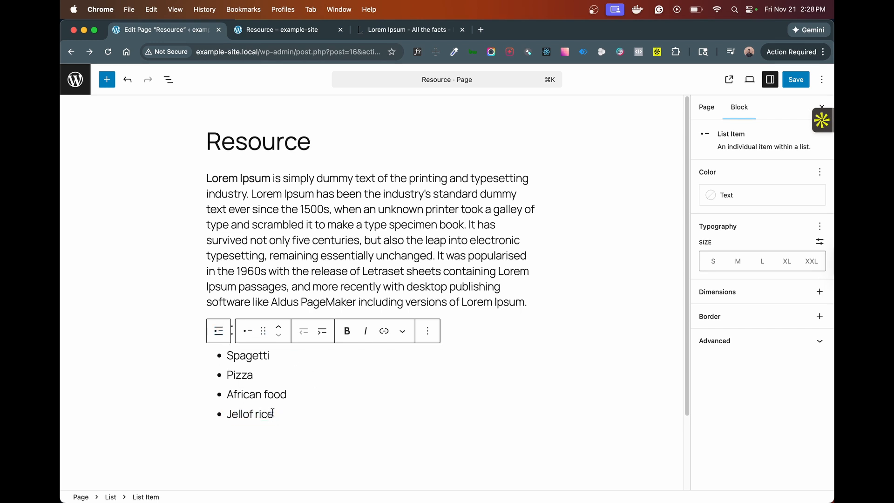
double_click(272, 413)
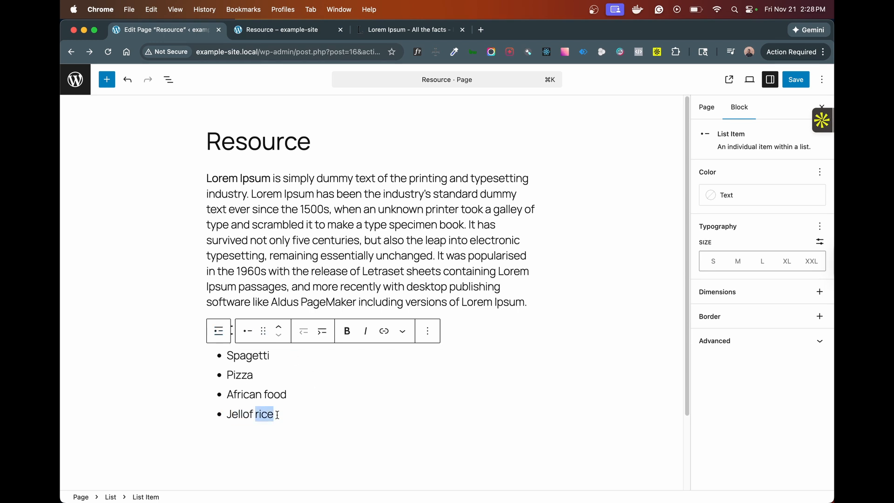
click(244, 392)
click(273, 412)
click(322, 331)
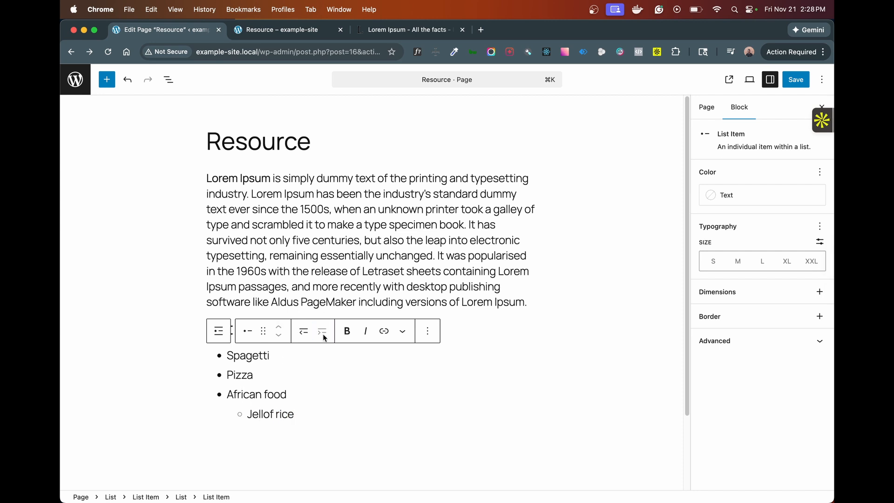
- Add "Fufu" as a nested item below "Jellof rice" and remove the empty list item after it
key(Return)
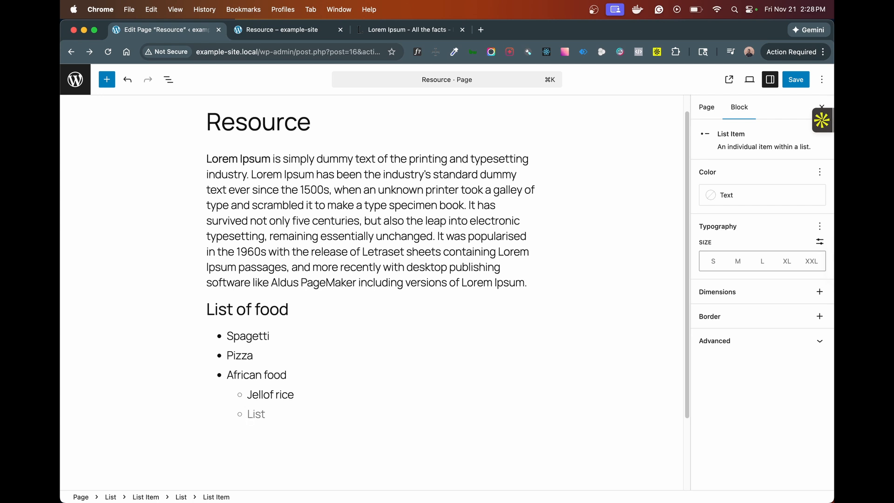
text(Fufu)
key(Return)
key(Return)
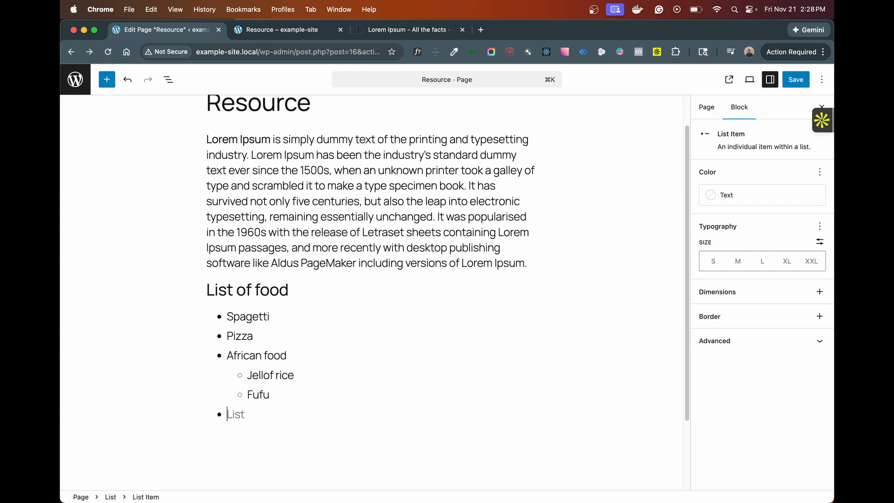
click(283, 339)
scroll(283, 339, down, 1)
scroll(283, 338, up, 2)
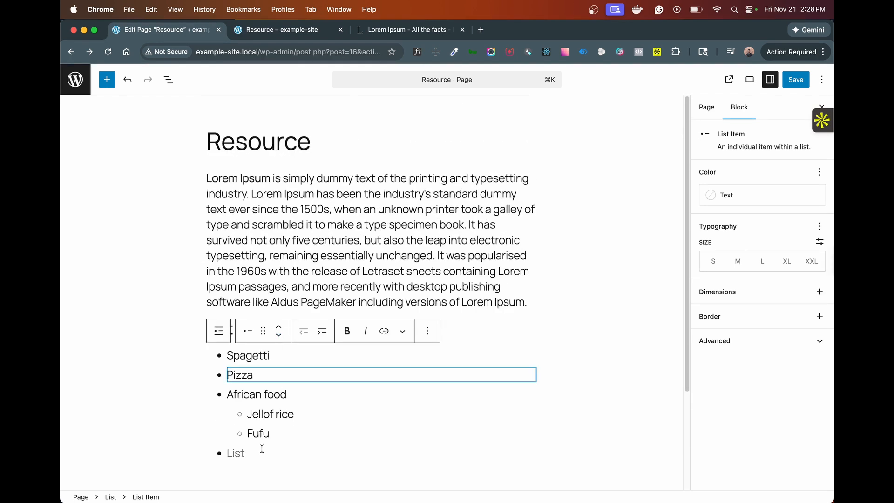
click(250, 457)
key(BackSpace)
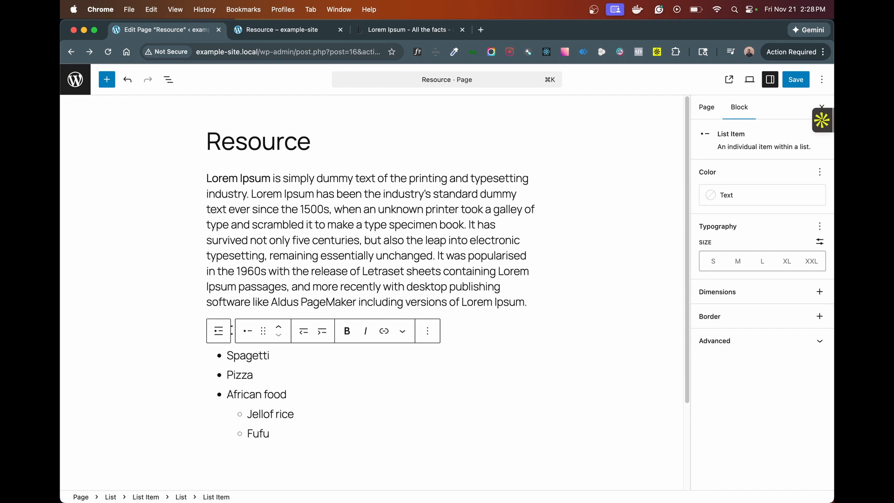
- End the food list and insert an Image block directly below it
key(Return)
key(Return)
scroll(269, 389, down, 3)
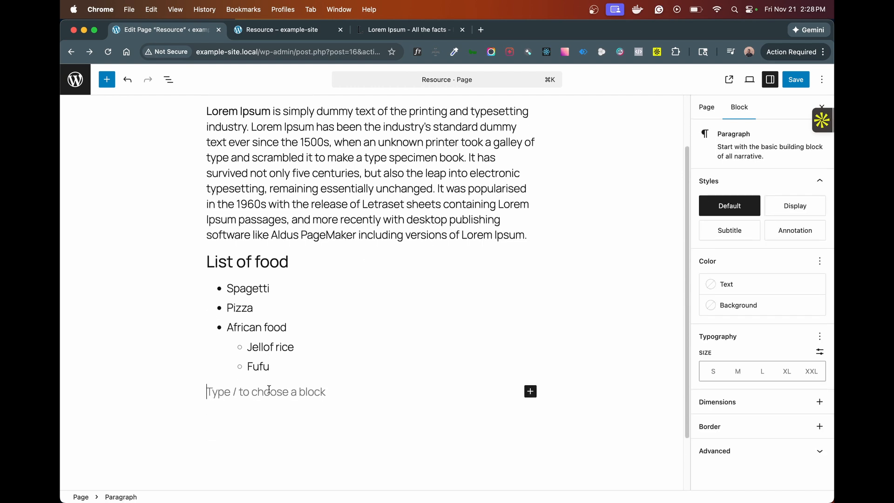
scroll(268, 389, down, 2)
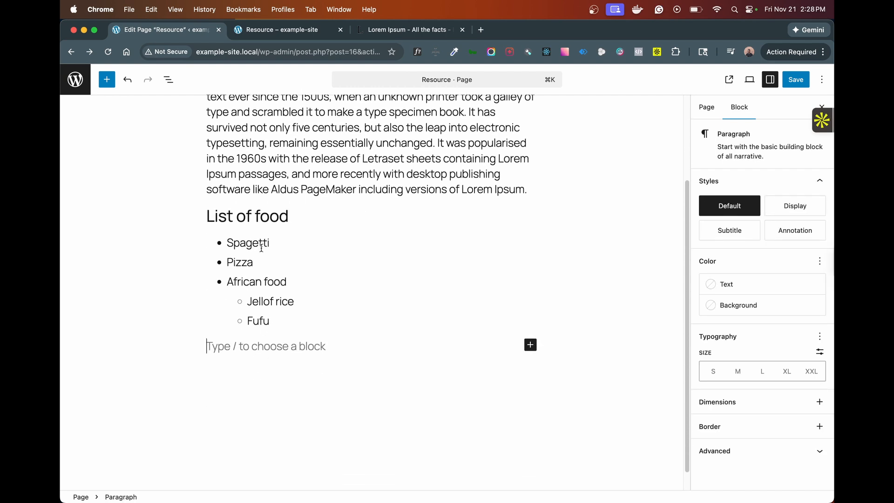
click(530, 344)
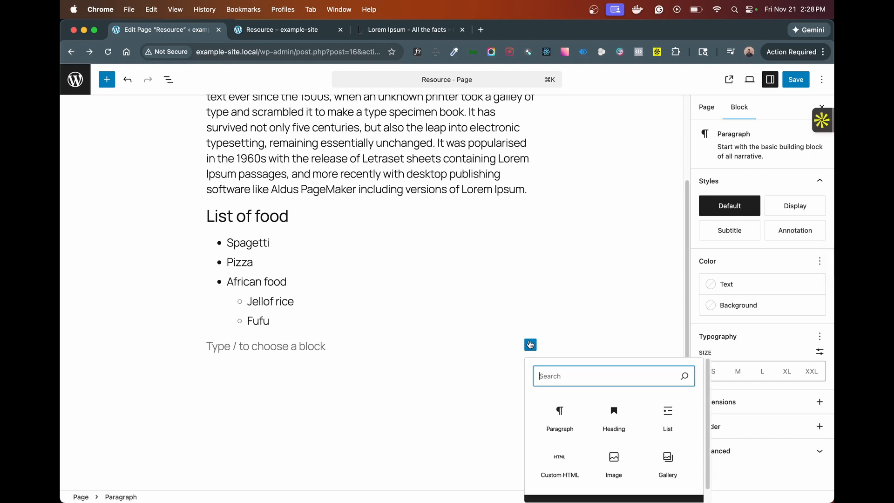
click(613, 461)
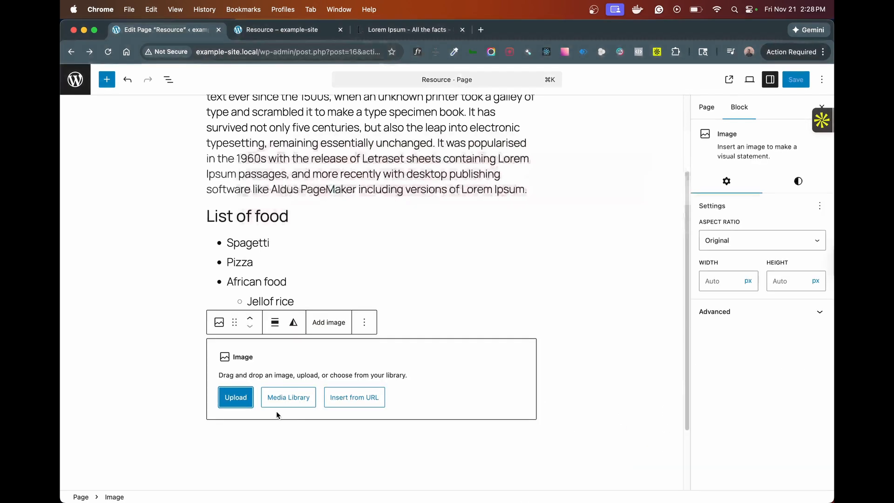
- Fill the Image block with the existing photo from the media library and deselect the block
click(366, 399)
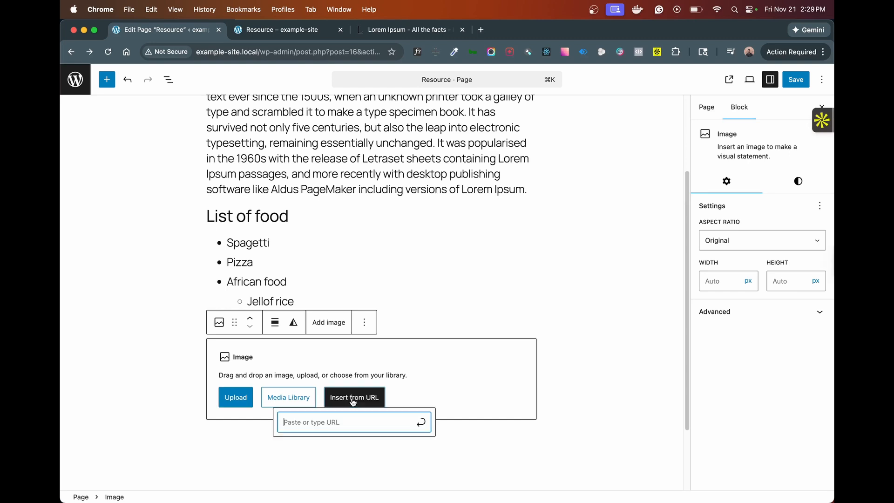
key(Escape)
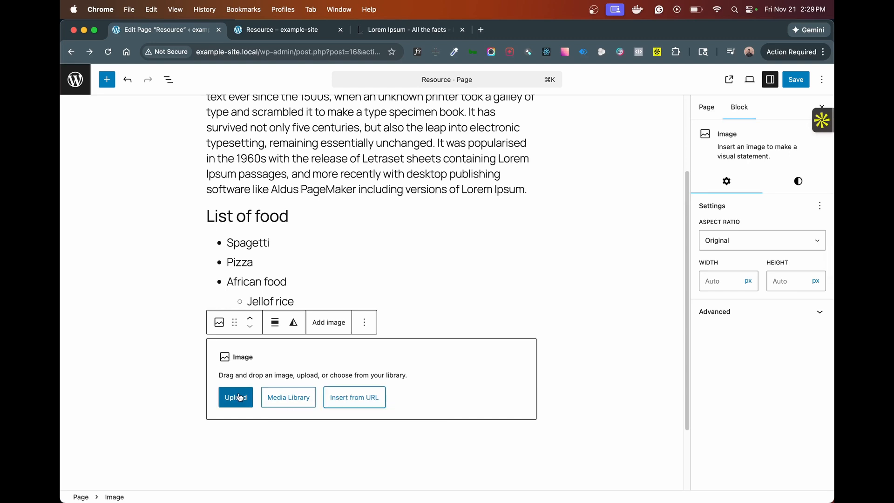
click(280, 400)
click(115, 198)
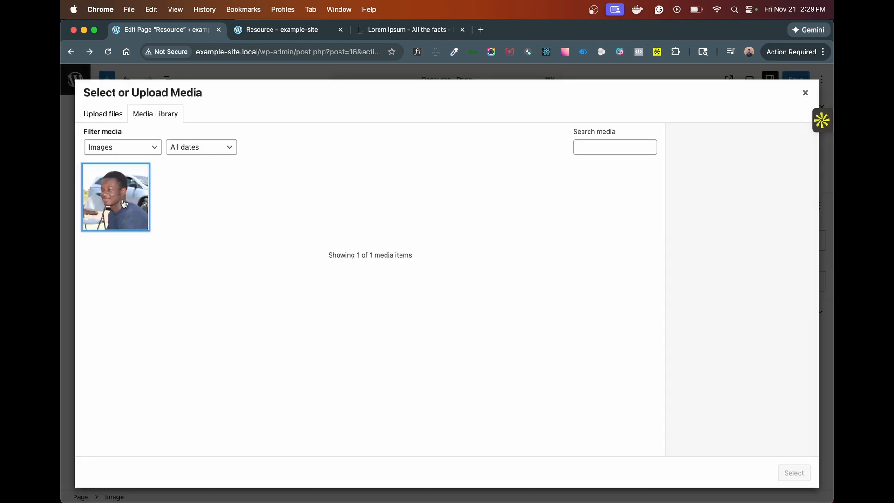
click(793, 473)
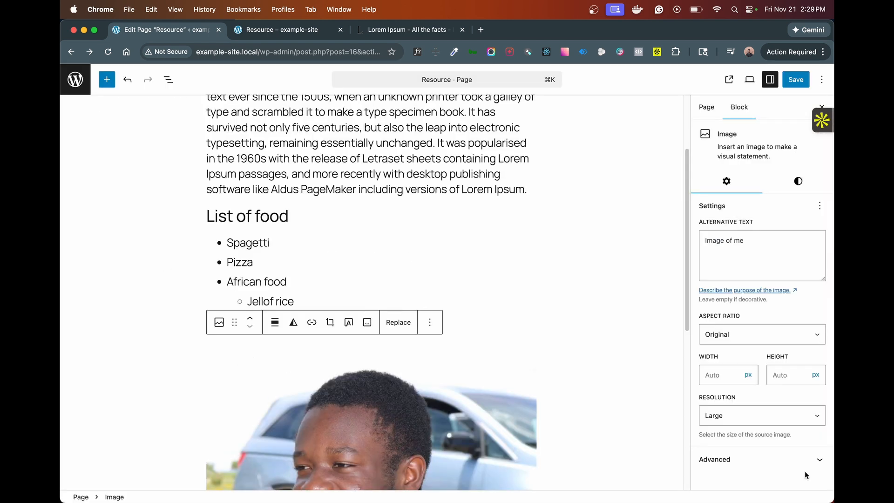
scroll(582, 319, down, 7)
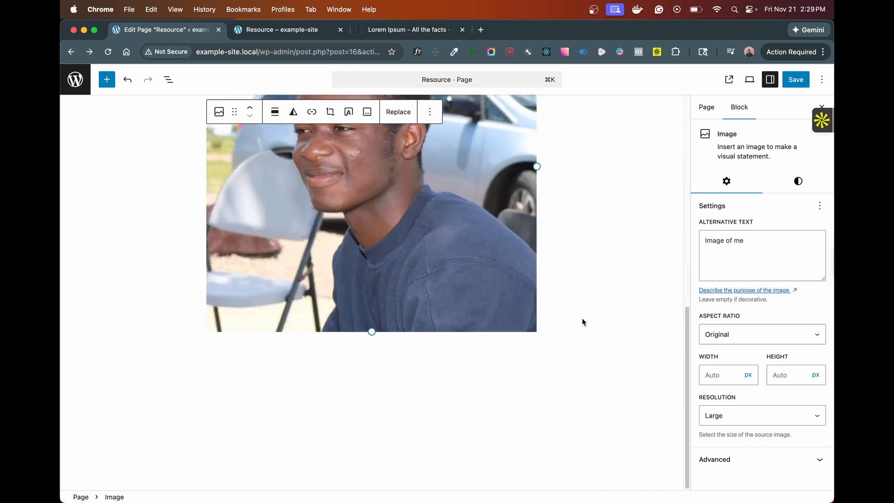
click(566, 346)
click(567, 331)
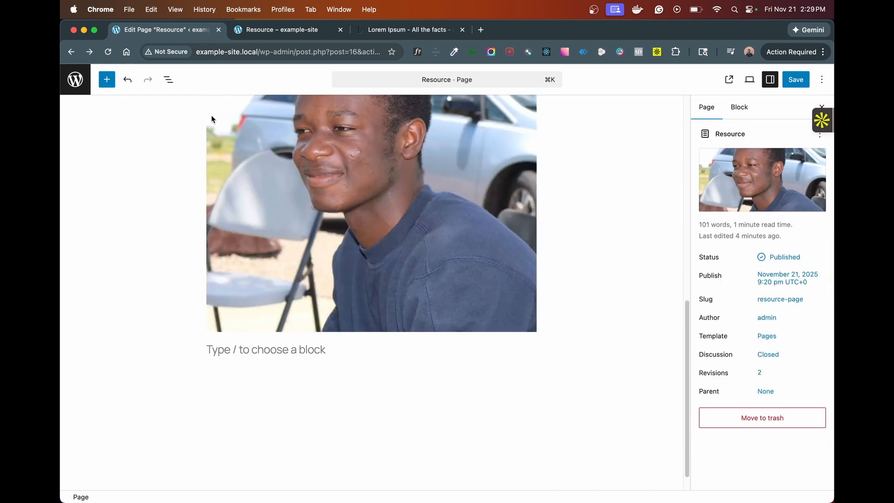
- Browse the full block library, examining the text, media, design, widget, theme and embed blocks
click(115, 82)
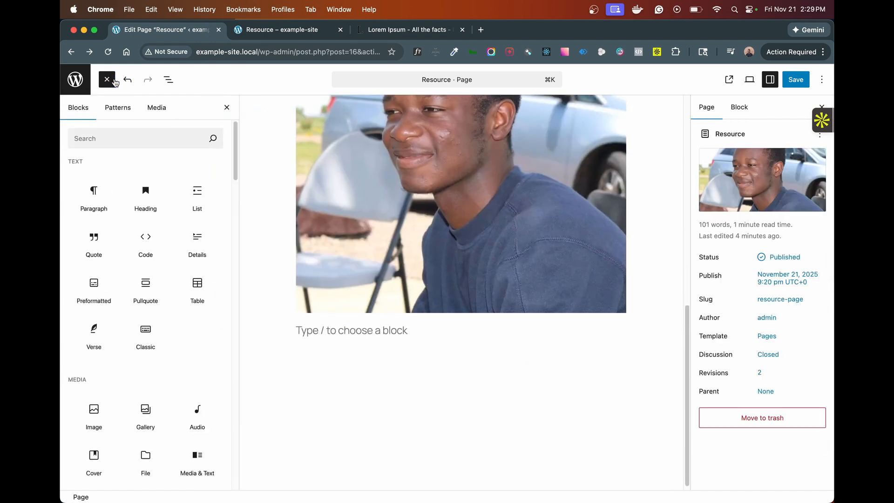
scroll(144, 251, down, 3)
scroll(147, 235, down, 7)
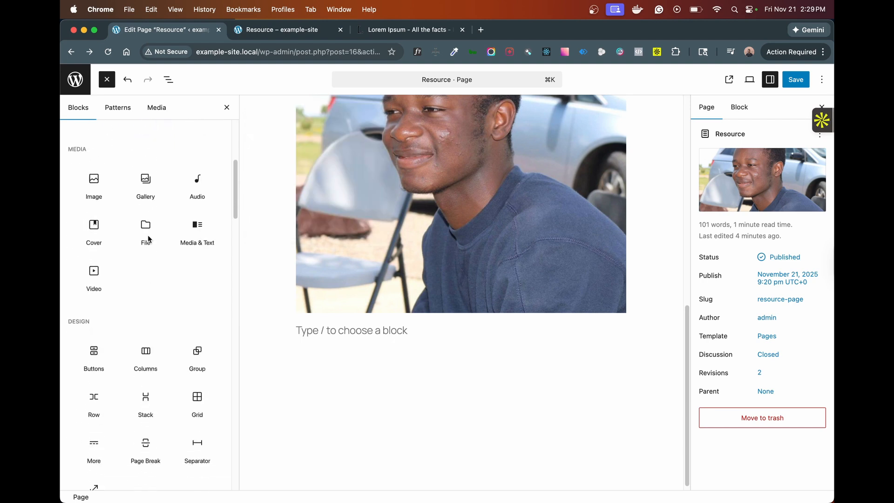
scroll(148, 238, down, 6)
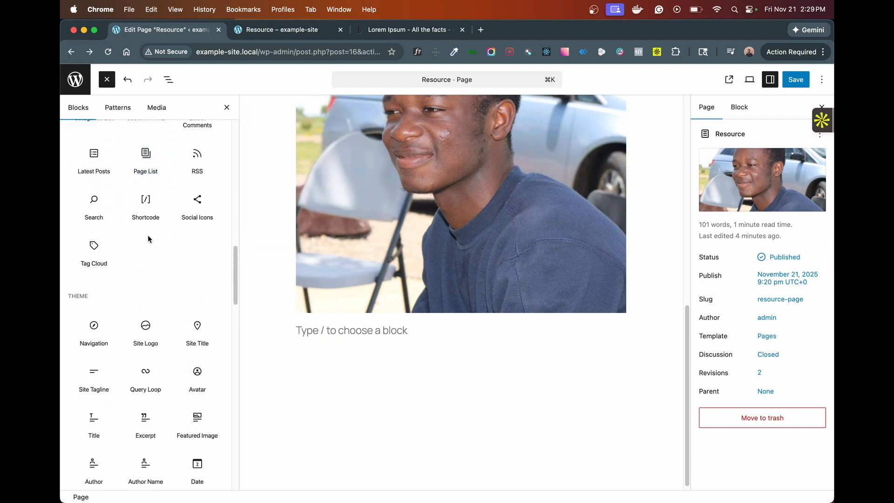
scroll(149, 239, down, 6)
scroll(149, 239, down, 6)
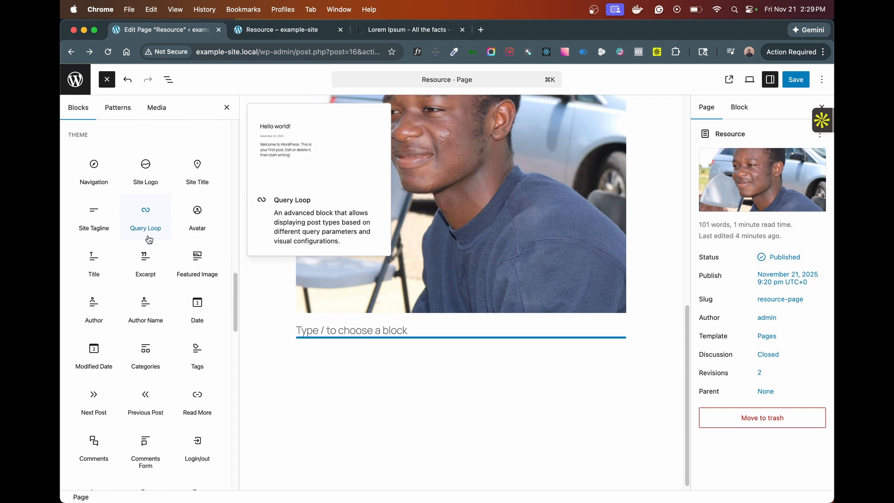
scroll(149, 239, down, 6)
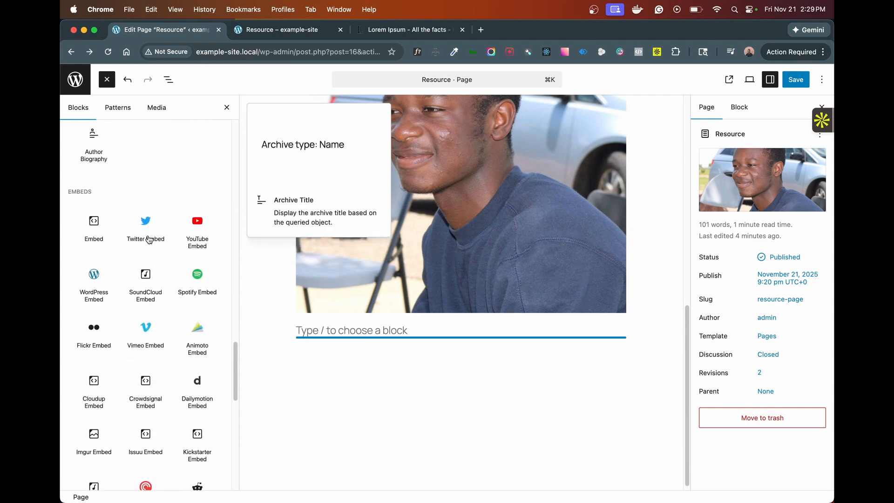
scroll(149, 240, down, 2)
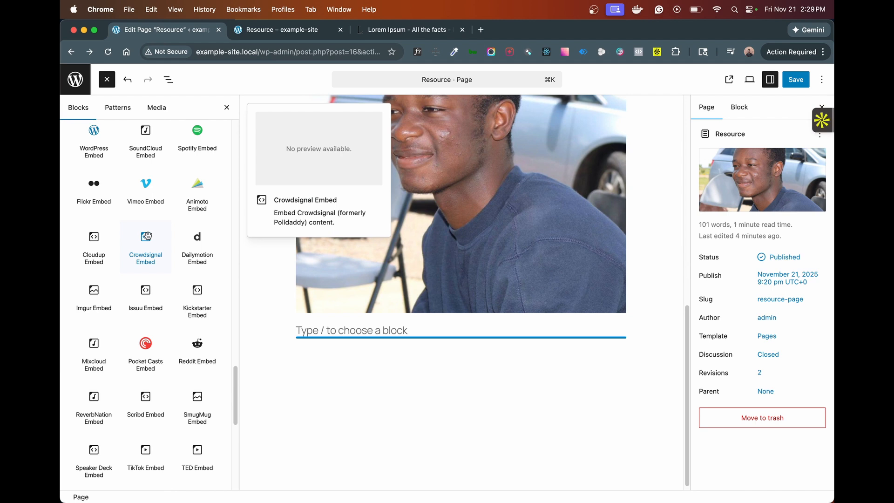
scroll(147, 236, down, 12)
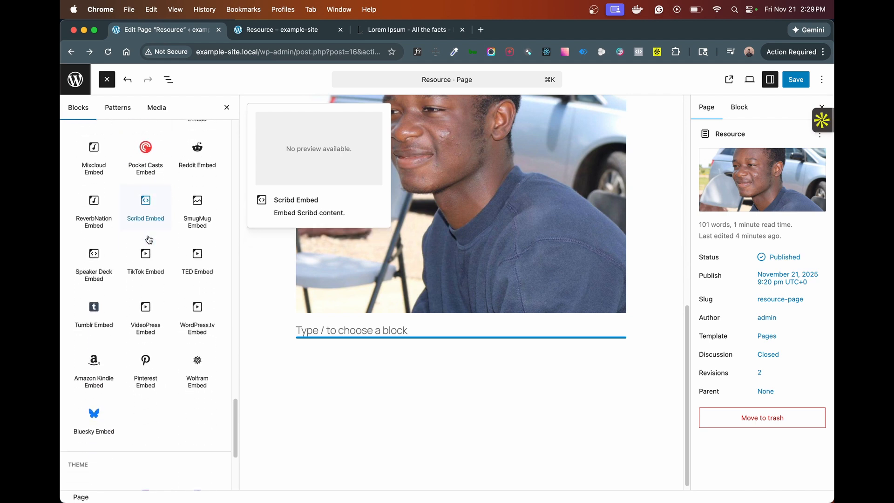
scroll(147, 236, down, 5)
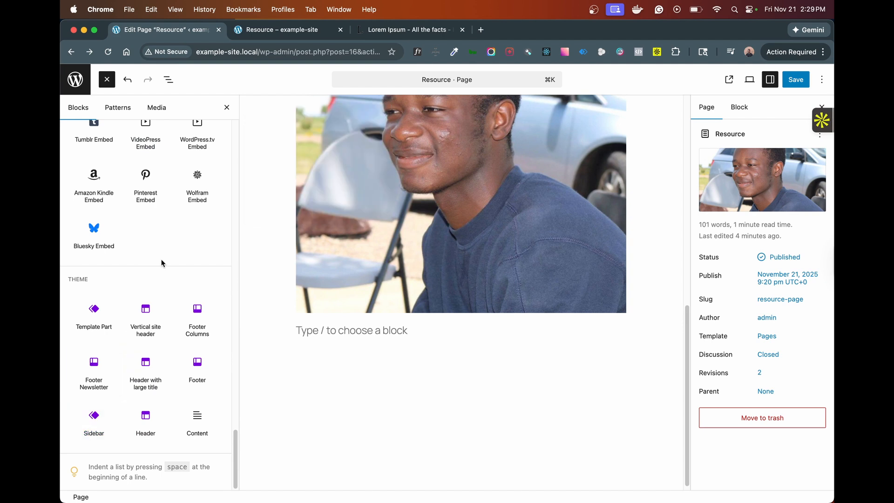
scroll(162, 261, up, 1)
scroll(162, 261, up, 20)
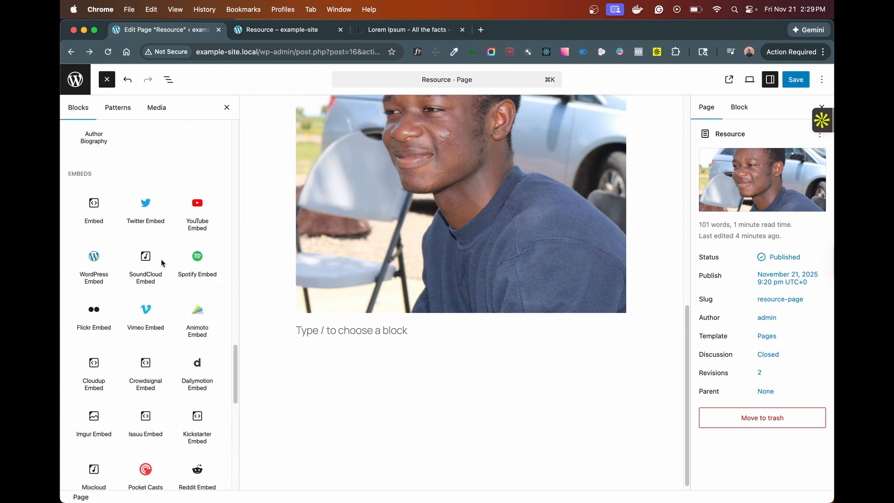
scroll(161, 259, up, 4)
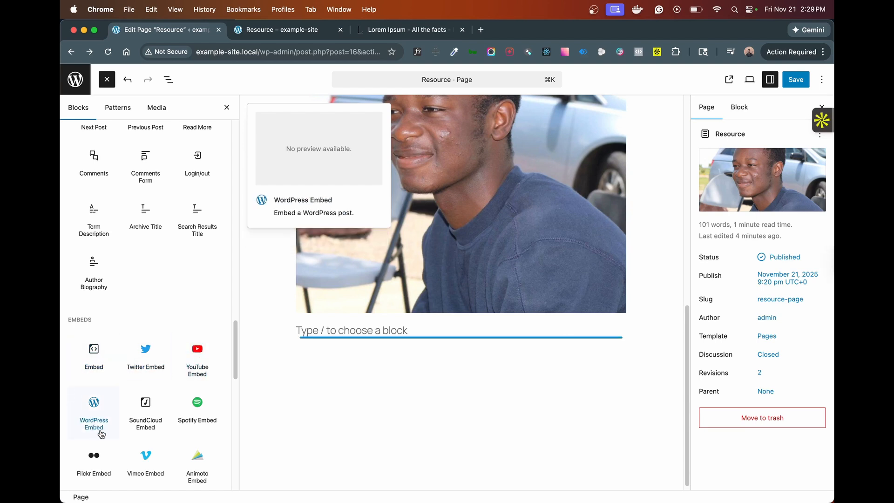
- Save the updated Resource page and return to the Pages list
scroll(173, 397, up, 4)
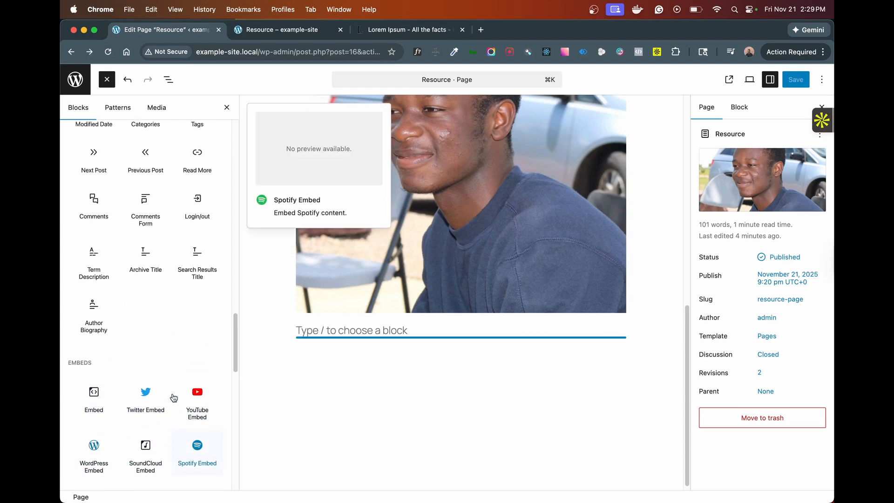
scroll(168, 340, up, 10)
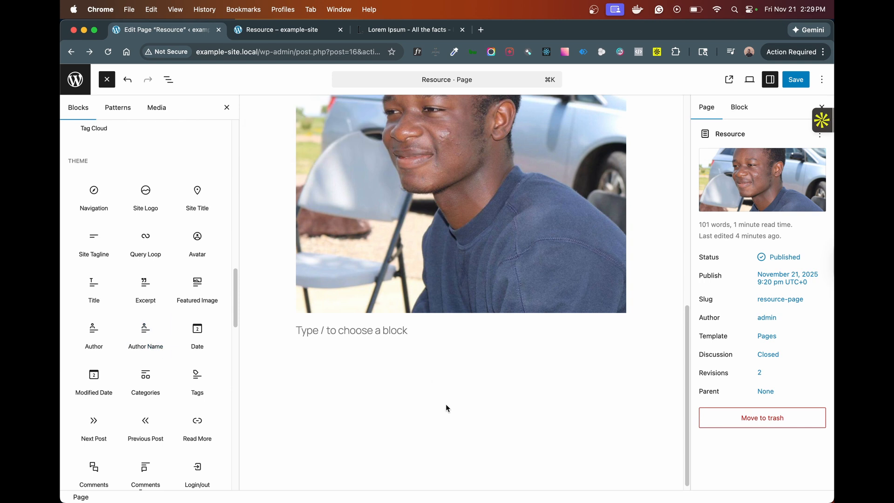
click(466, 331)
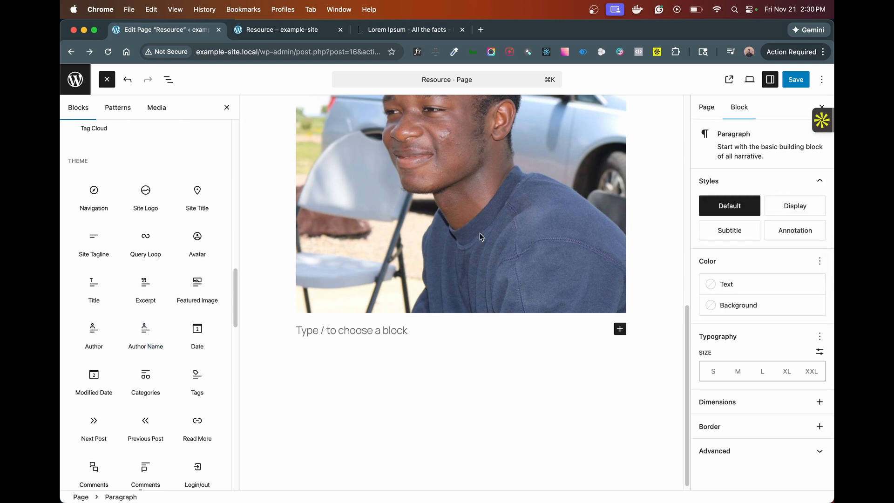
click(706, 107)
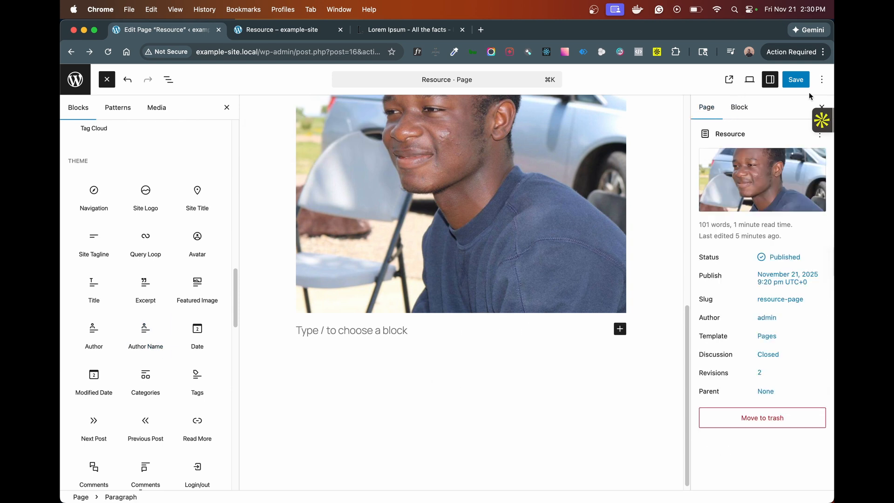
click(800, 80)
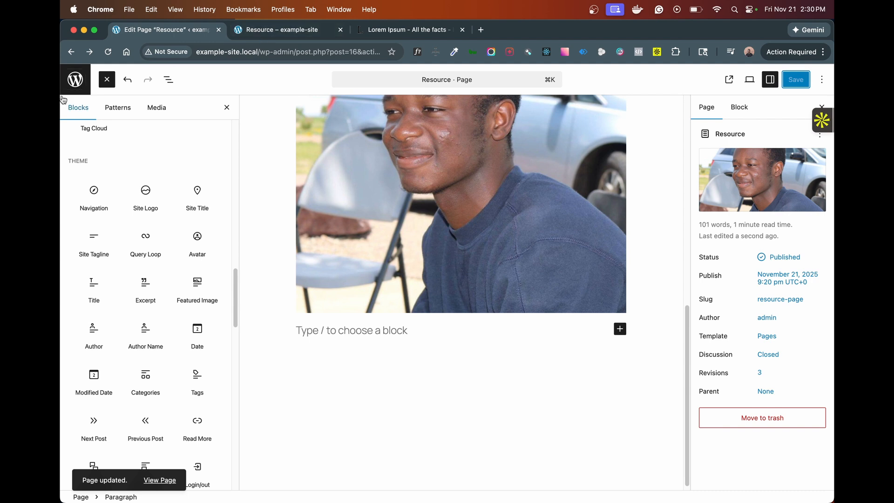
click(75, 79)
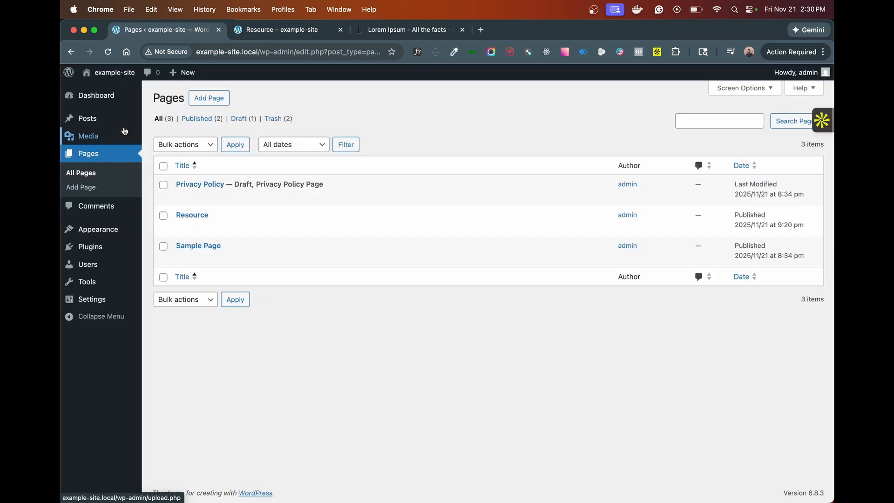
- Add a post category named "Sports" with the slug "sports-category" and the description "Sport events, etc..."
mouse_move(94, 102)
click(96, 120)
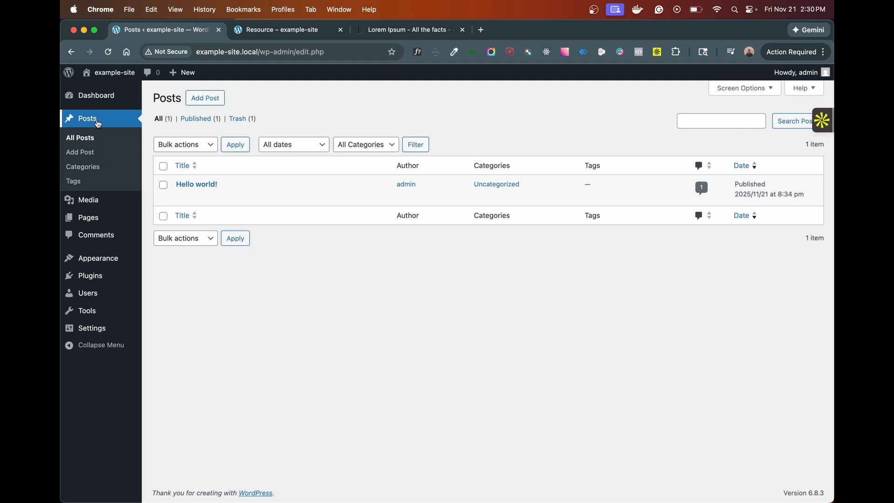
click(97, 171)
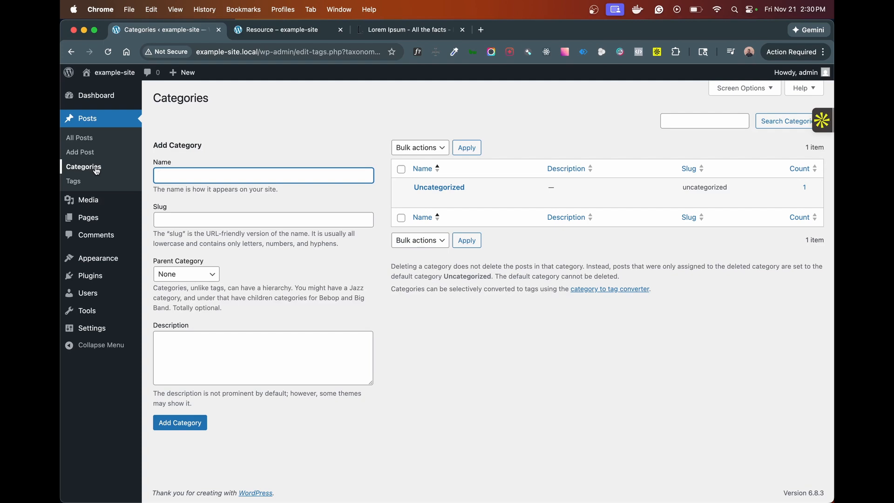
text(Sports)
click(193, 220)
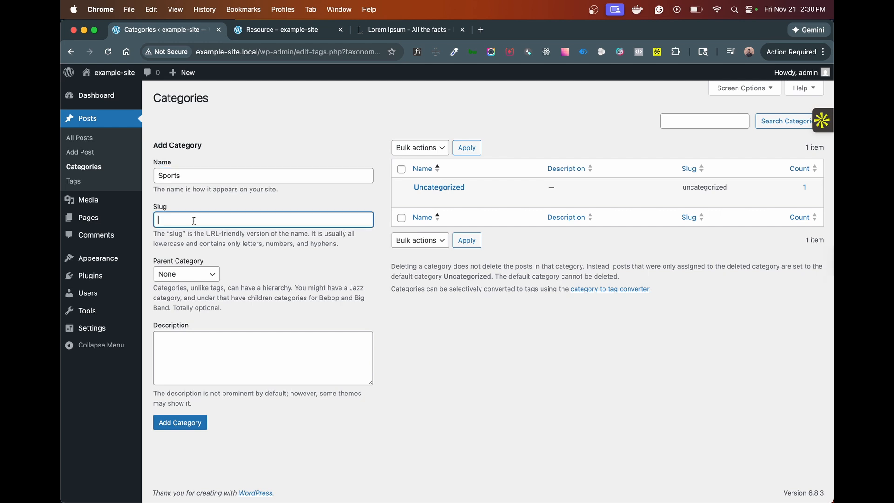
text(sports-category)
click(179, 354)
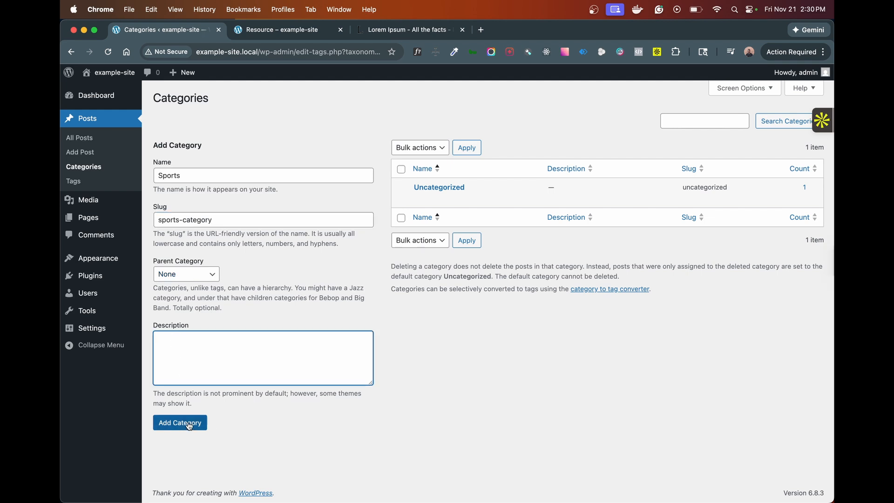
text(Sport)
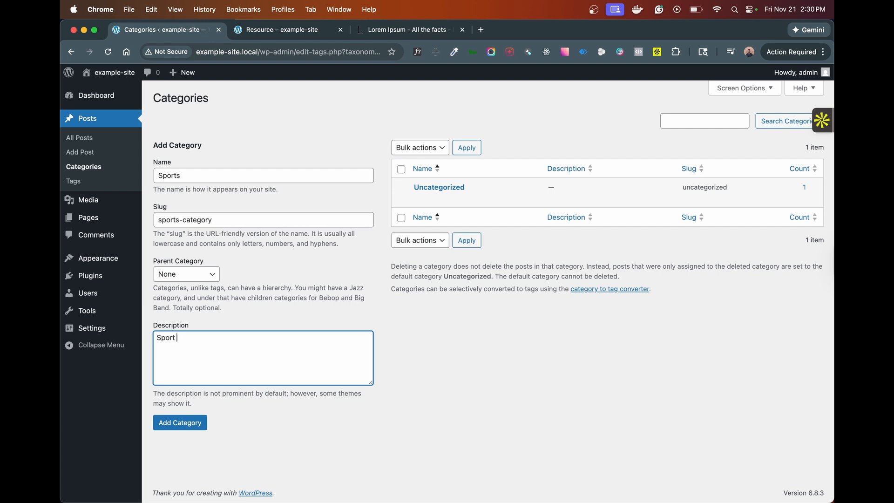
text( events, etc...)
click(181, 423)
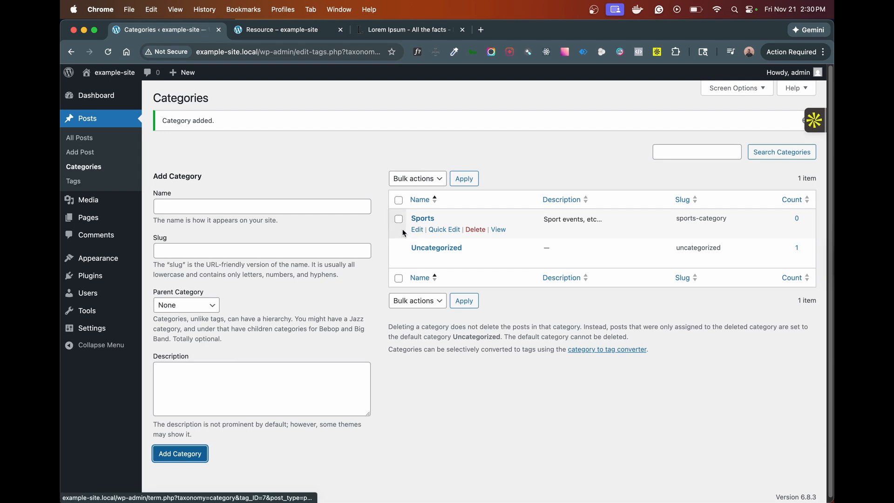
- Add a second post category named "Food" with the slug "food-category" and no description
click(244, 201)
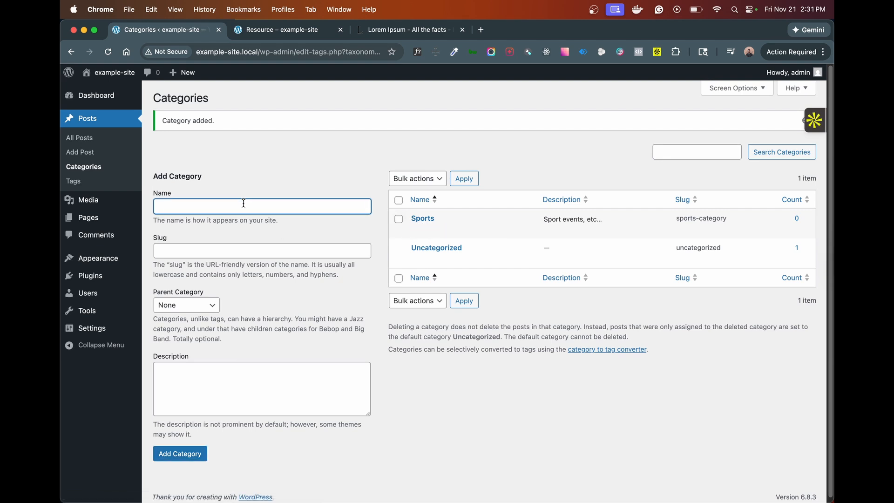
text(Food)
click(223, 248)
text(do)
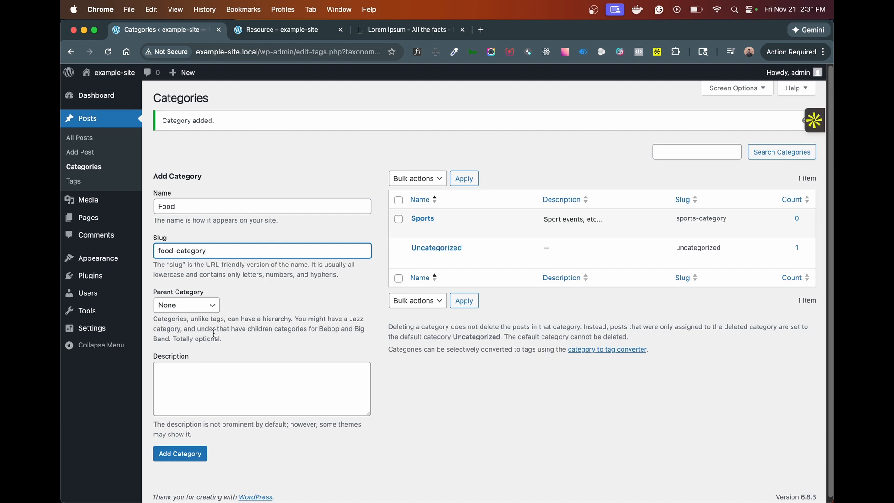
click(182, 452)
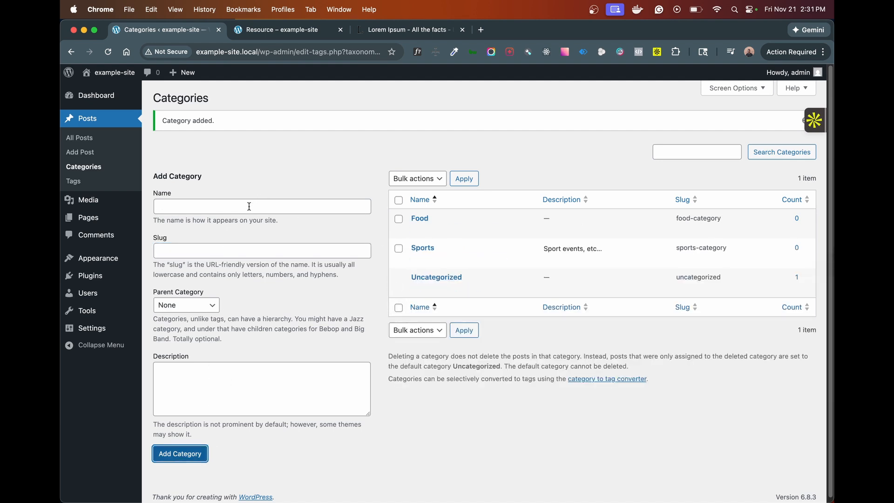
- View the post Tags screen with its Add Tag form, briefly checking the Add Post screen and returning
click(74, 181)
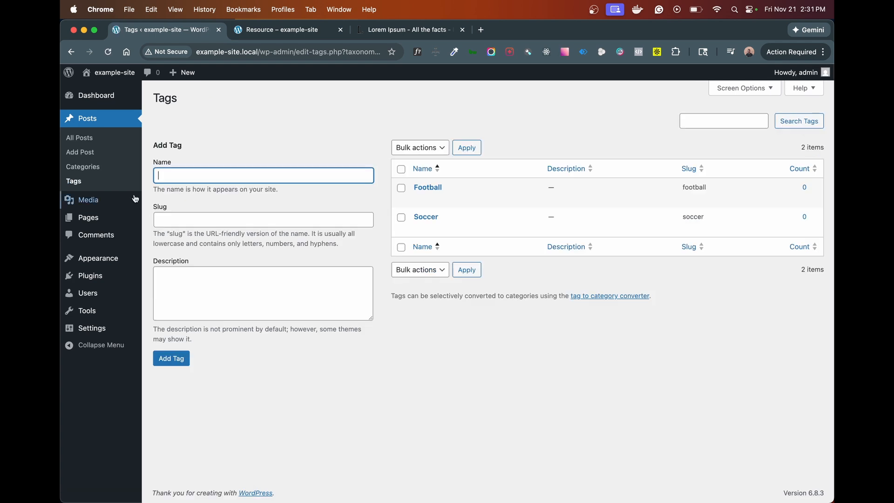
drag(192, 147, 153, 144)
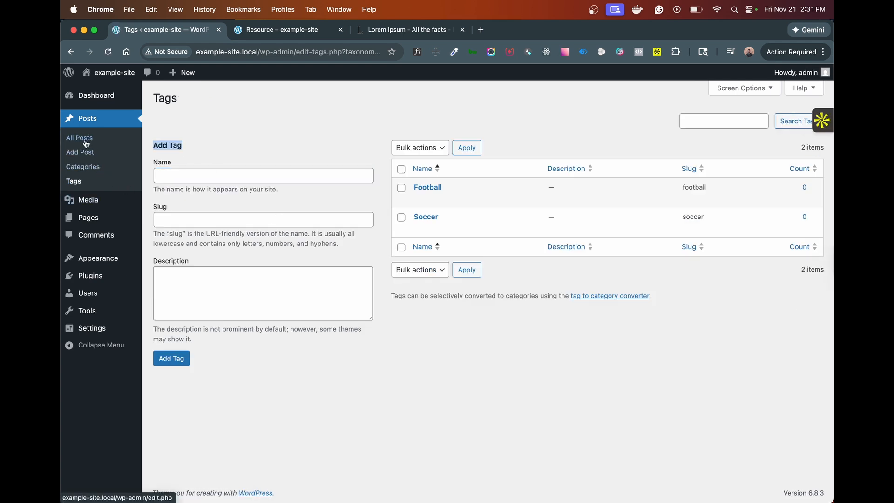
click(89, 154)
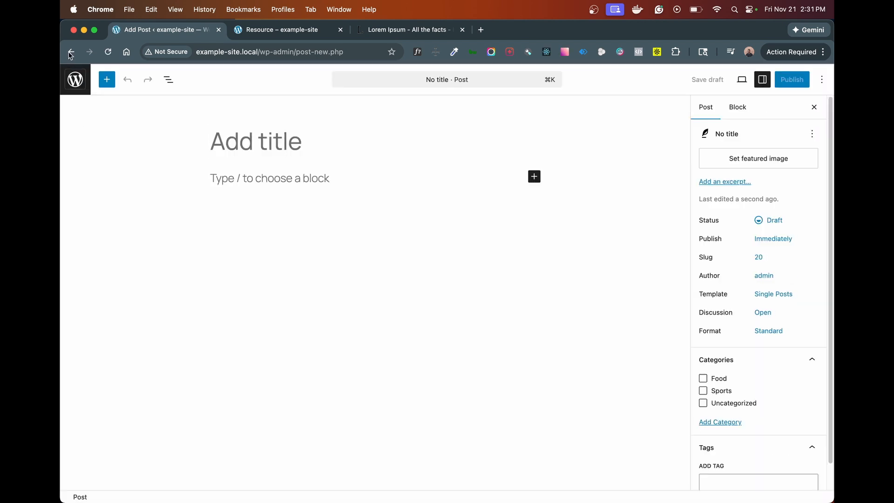
click(71, 52)
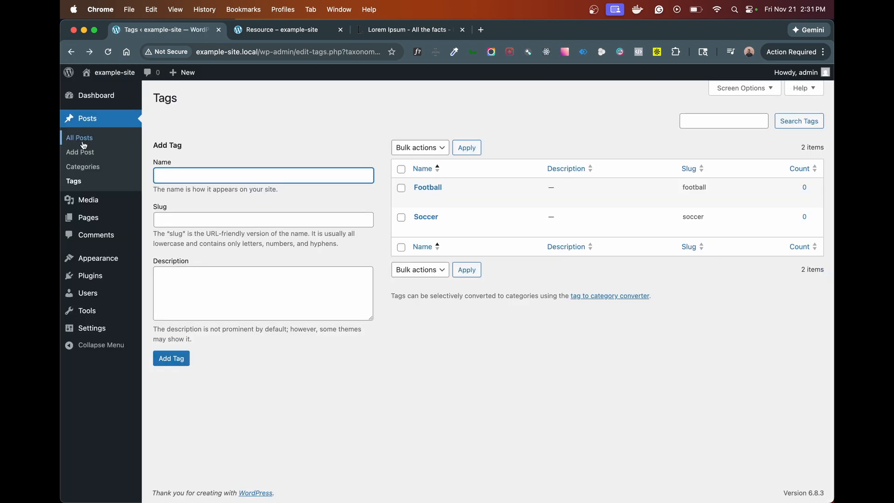
- Open the list of all posts and start a new post from it
click(82, 141)
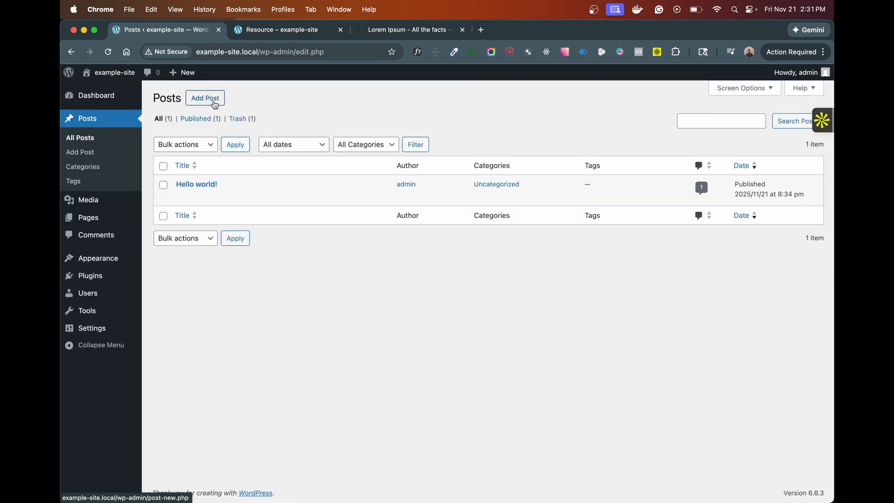
click(87, 140)
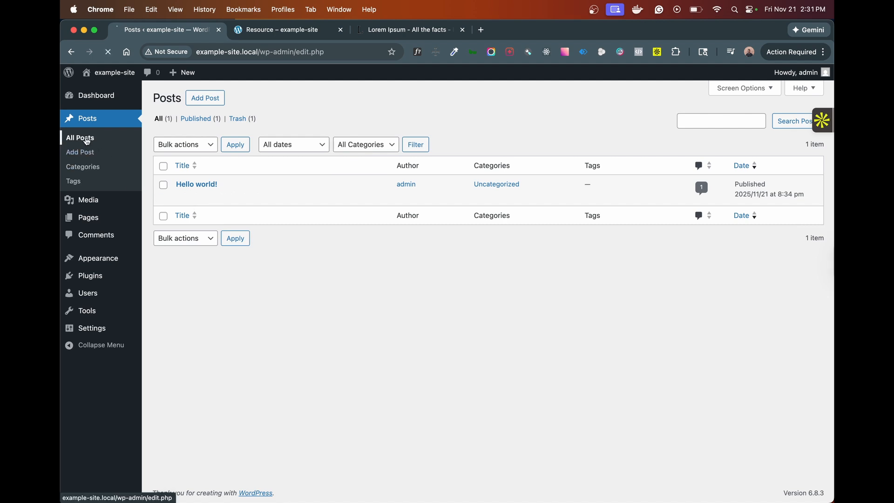
click(200, 105)
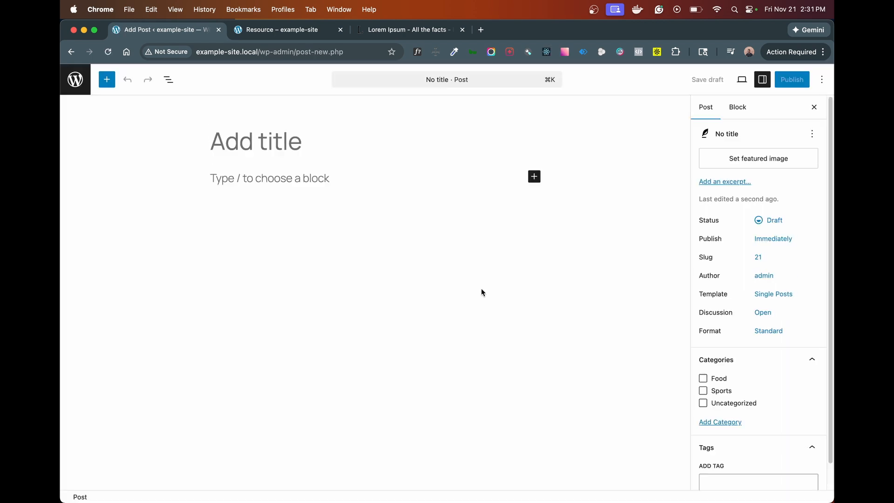
- Try assigning the Food and Sports categories to the new post and clear both again
scroll(748, 242, down, 1)
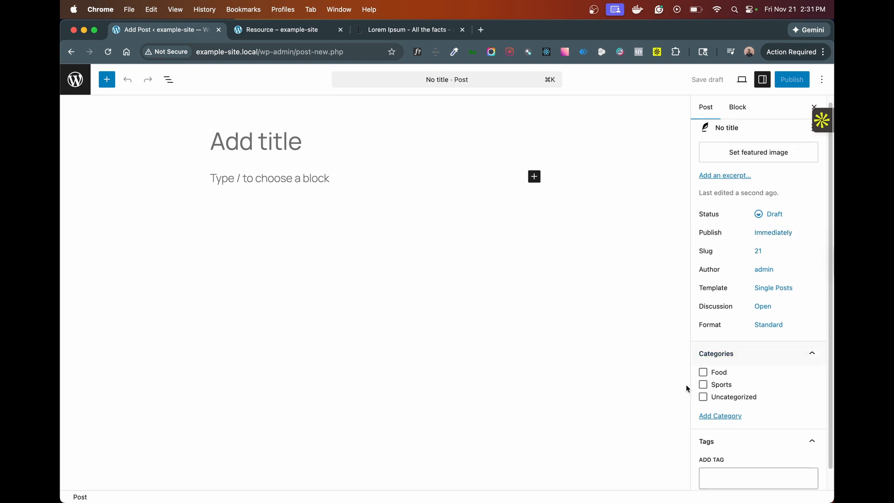
click(721, 385)
click(717, 374)
click(704, 385)
click(703, 372)
click(704, 385)
click(702, 372)
click(704, 384)
click(704, 373)
- Expand the new category form in the post settings and examine it along with the Tags section
double_click(729, 416)
click(729, 416)
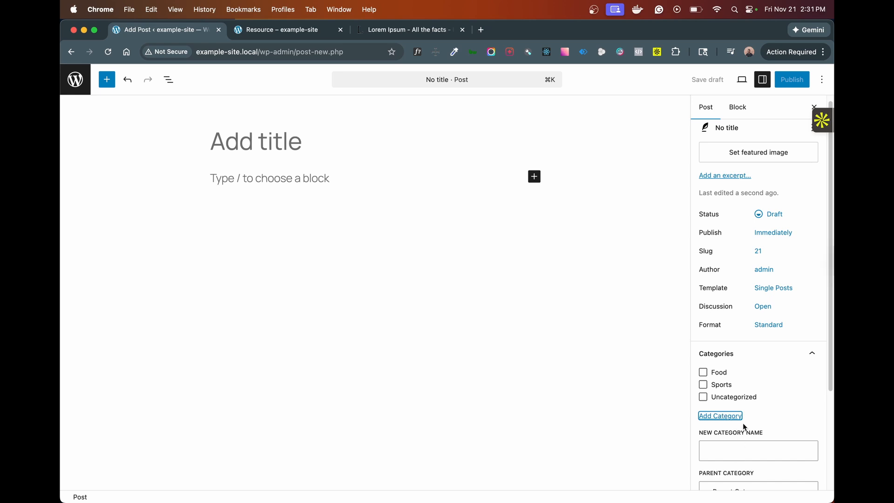
scroll(746, 442, down, 3)
scroll(746, 442, down, 2)
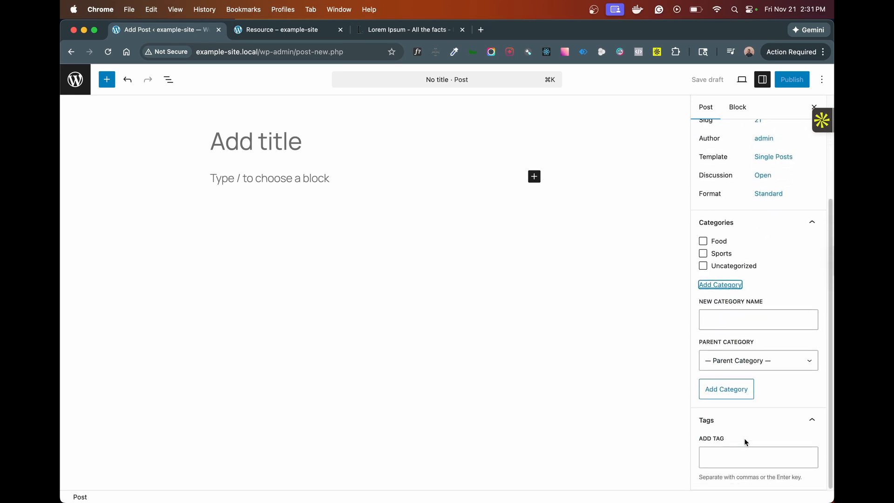
- Title the new post "Upcoming soccer event"
click(325, 146)
text(F)
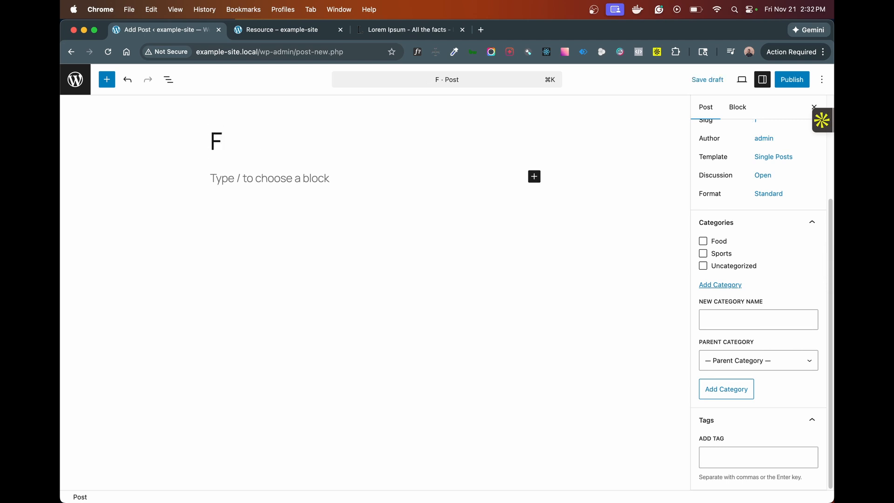
key(BackSpace)
text(Upcomi)
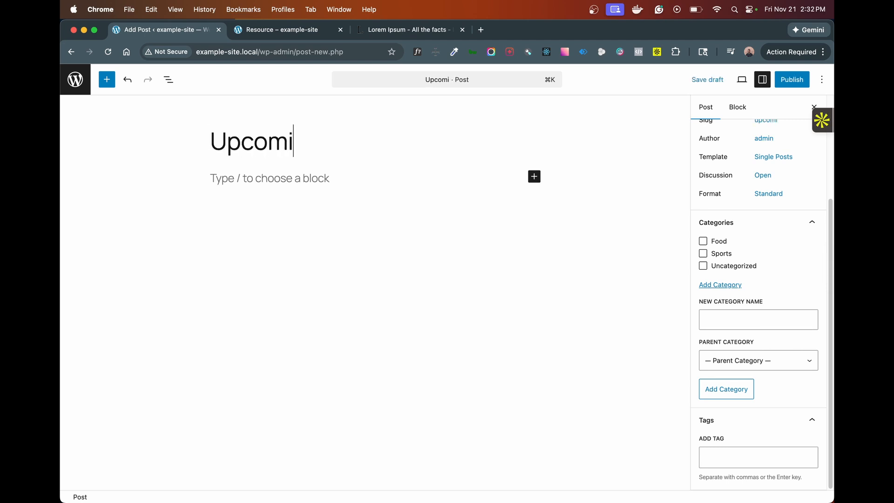
text(ng soccer event)
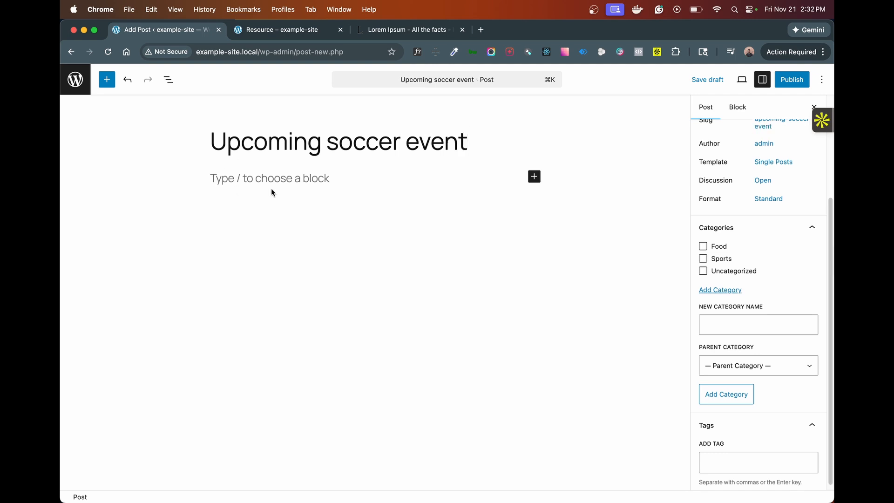
- Insert an Image block below the post title, fill it with the existing media library photo, and deselect it
click(297, 188)
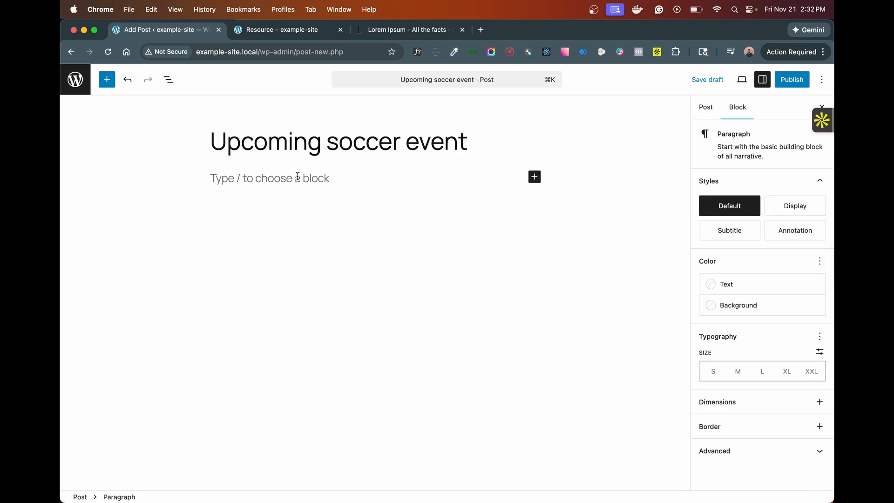
click(534, 176)
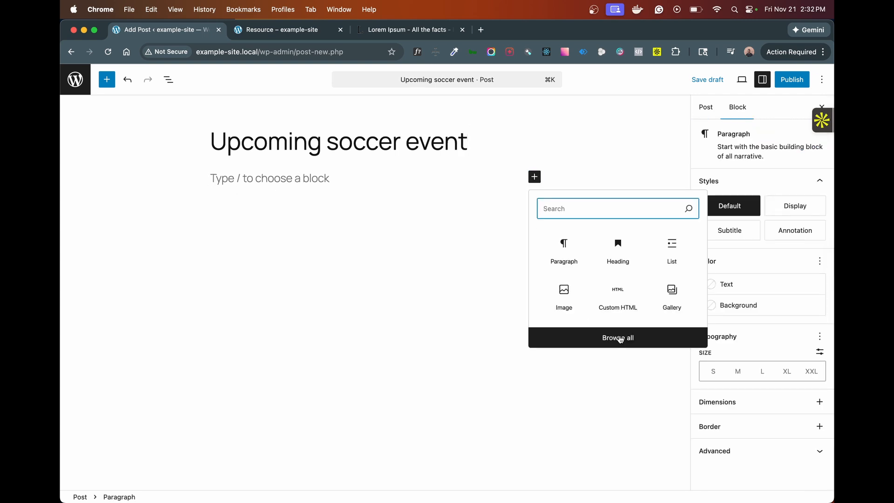
click(564, 298)
click(303, 231)
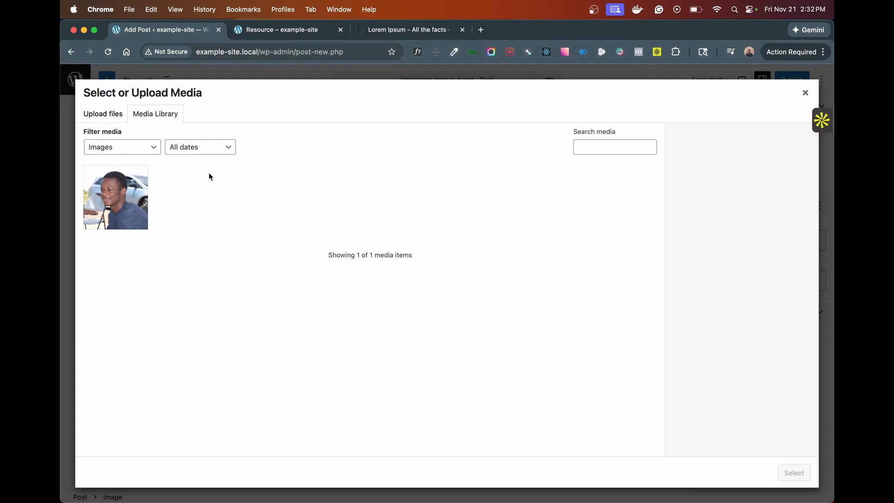
click(120, 205)
click(794, 473)
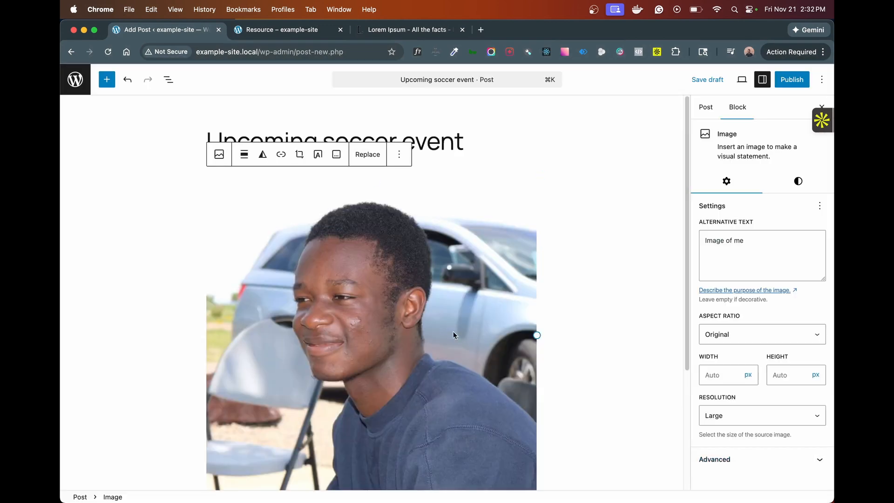
scroll(499, 294, down, 5)
click(586, 321)
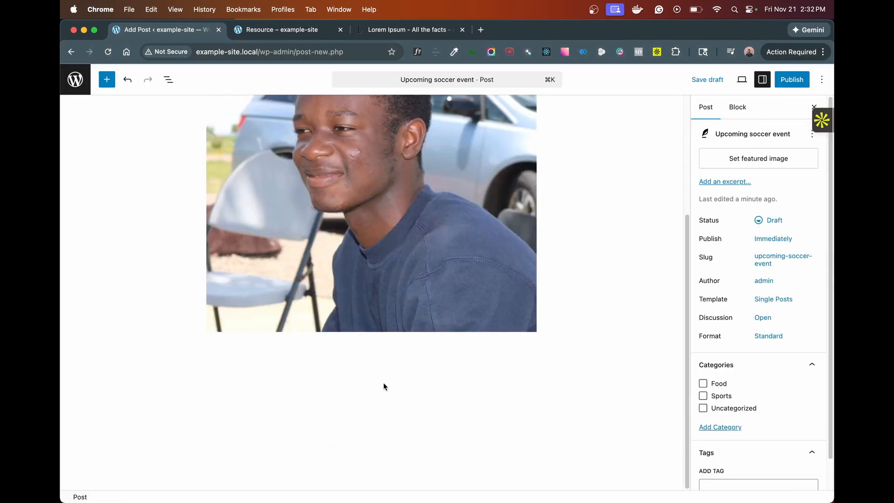
- Insert an empty Paragraph block directly below the image in the post
click(297, 386)
click(531, 349)
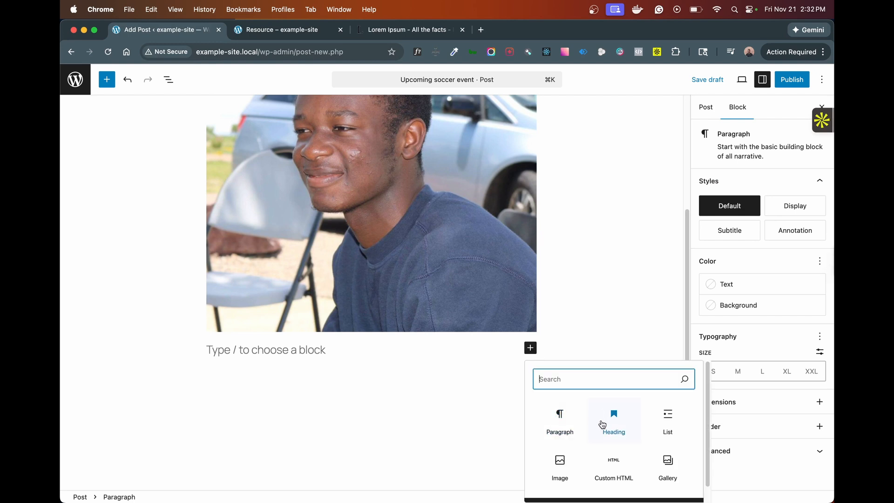
click(560, 421)
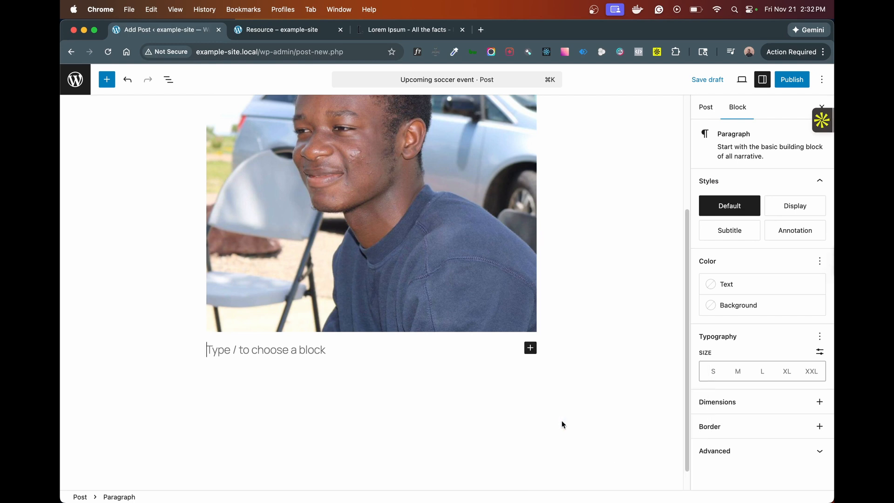
- Switch to the lipsum.com page and copy both paragraphs under "Where does it come from?"
click(419, 33)
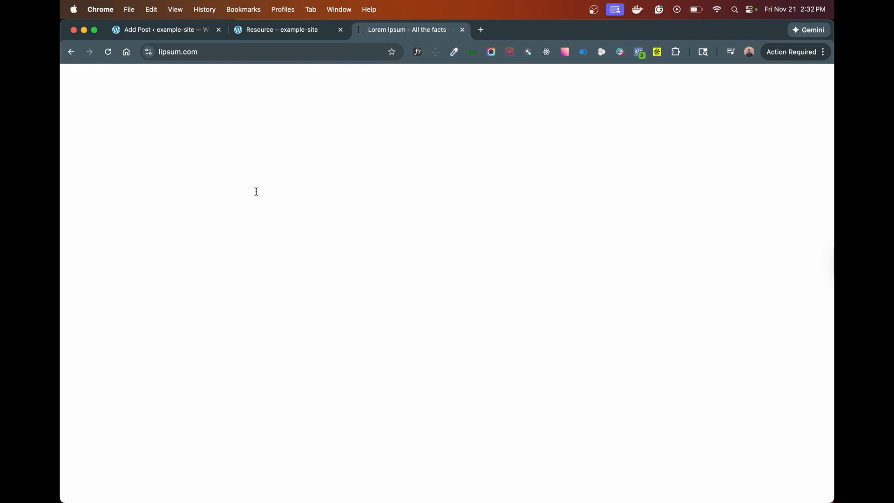
triple_click(274, 229)
scroll(344, 336, down, 3)
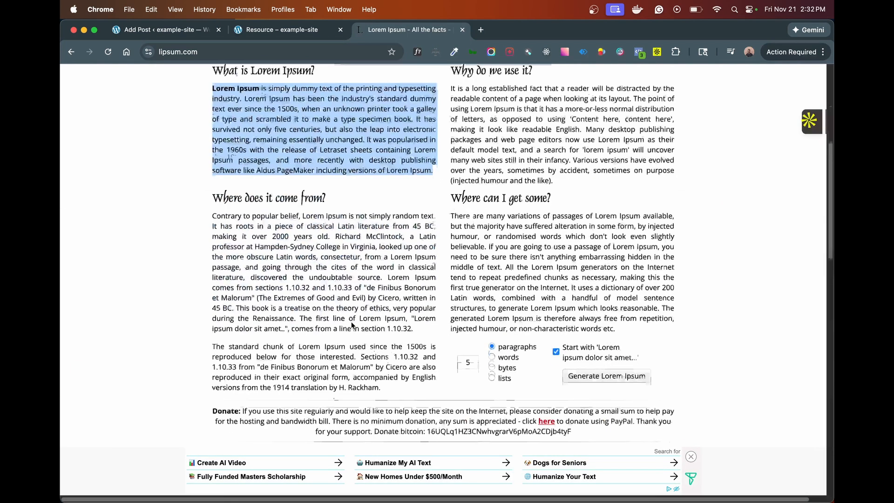
scroll(354, 337, down, 2)
scroll(390, 339, up, 1)
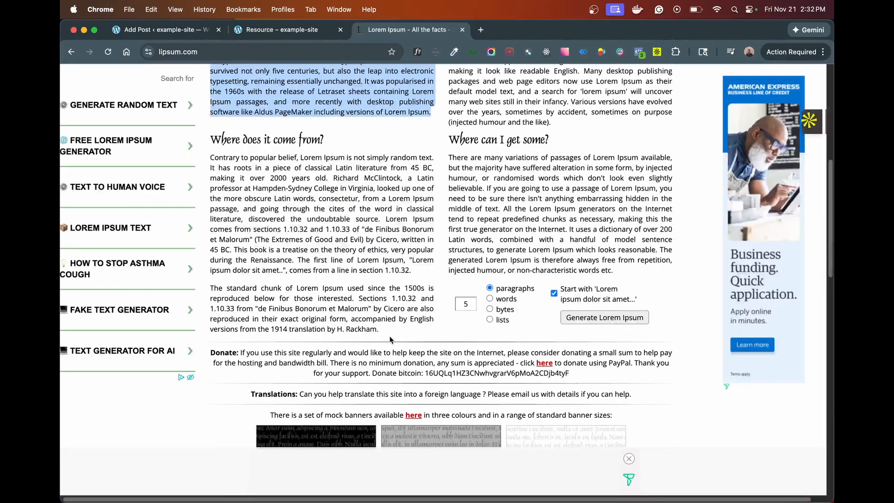
drag(387, 331, 210, 159)
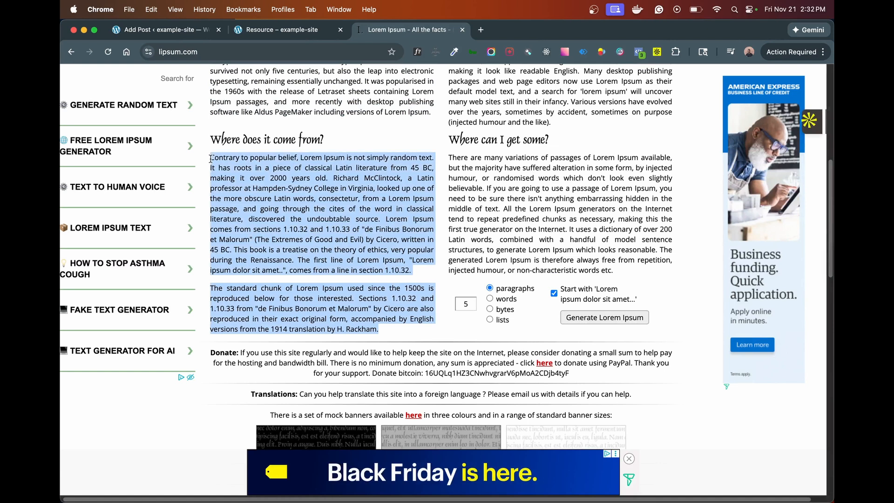
right_click(251, 173)
click(266, 196)
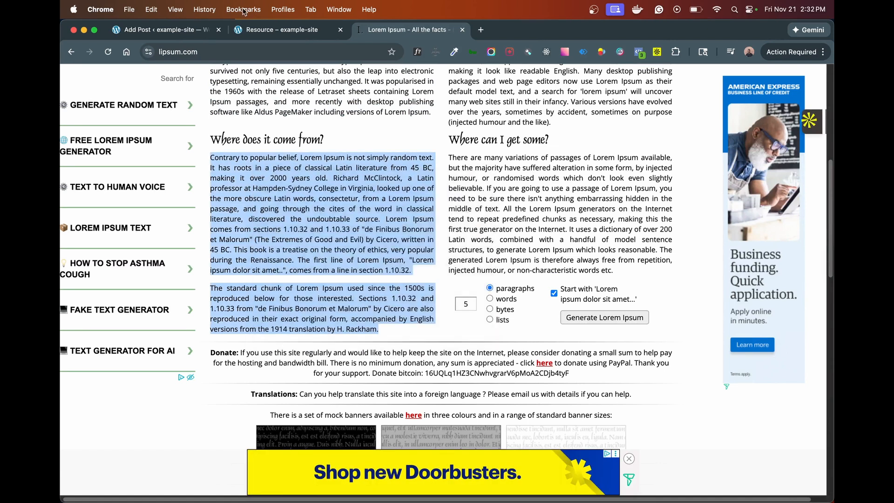
- Return to the soccer event post and paste the copied Lorem Ipsum text into the empty paragraph below the image
click(183, 30)
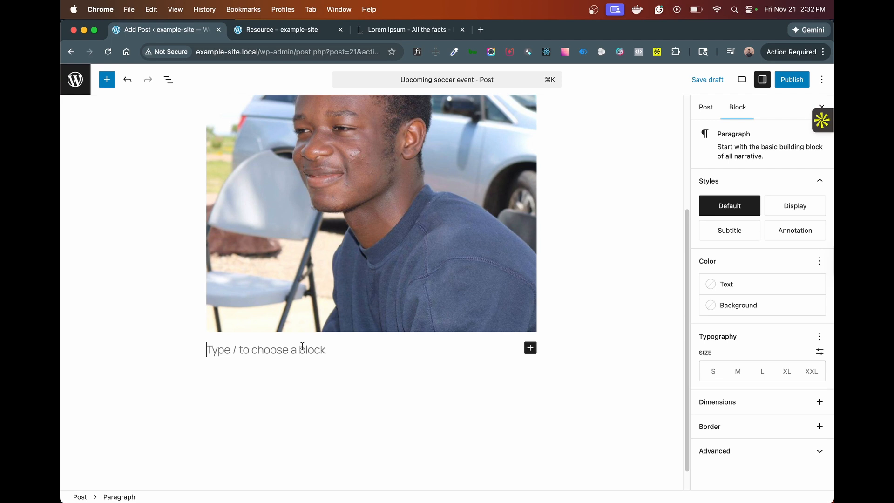
key(super+v)
scroll(407, 372, up, 5)
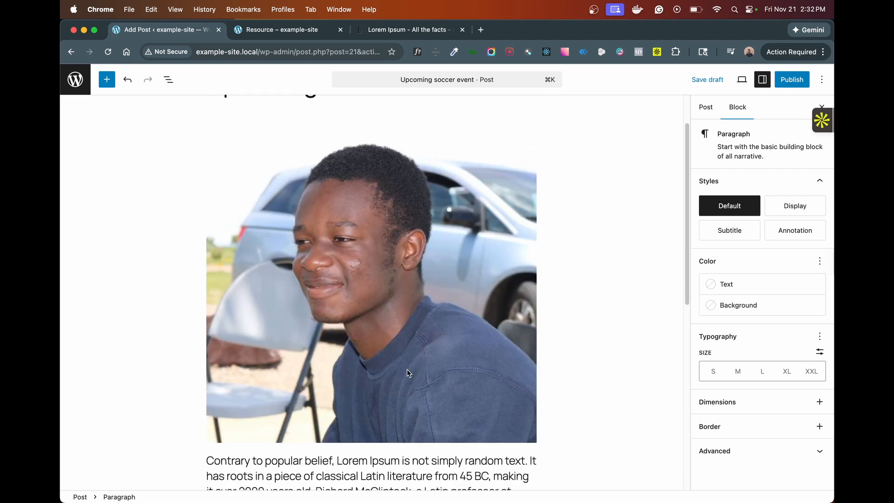
scroll(407, 372, down, 6)
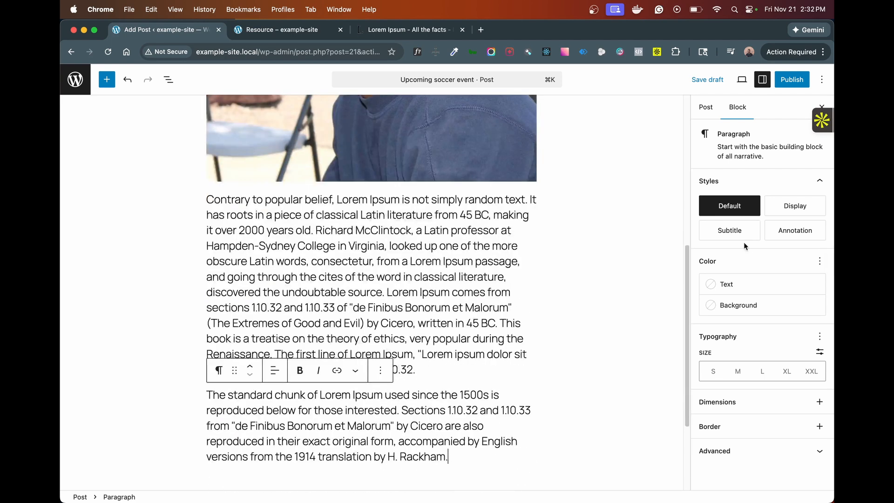
- Set the text color of the second pasted paragraph to the theme's black Contrast color (#111111)
click(739, 288)
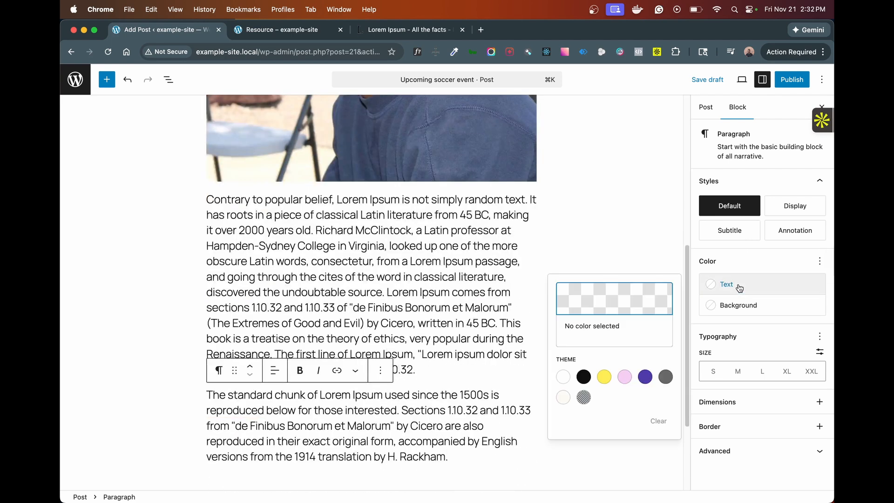
click(642, 378)
click(563, 376)
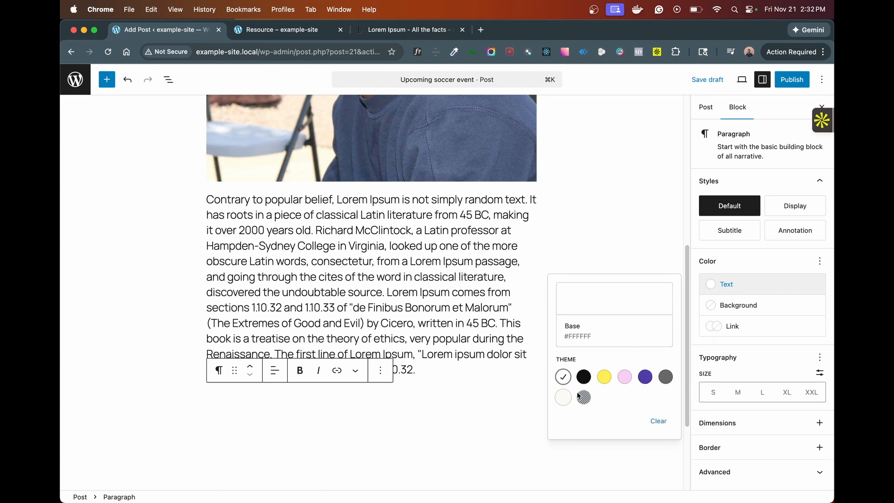
click(583, 376)
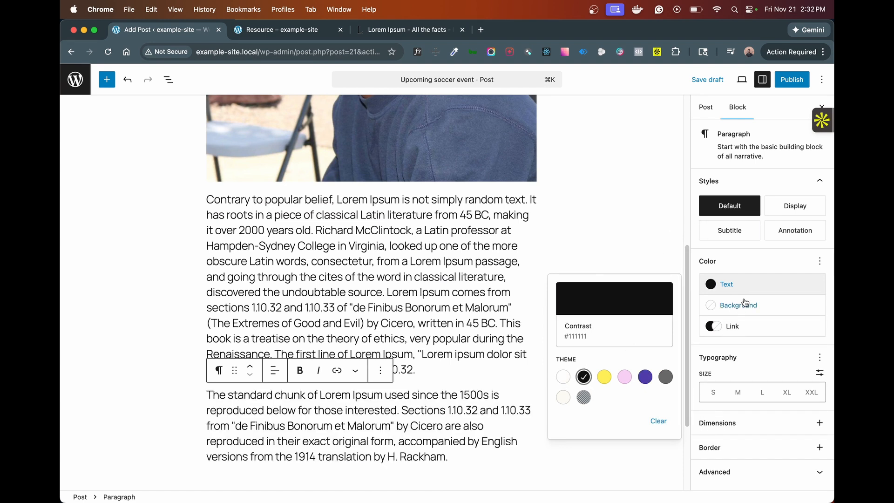
click(431, 395)
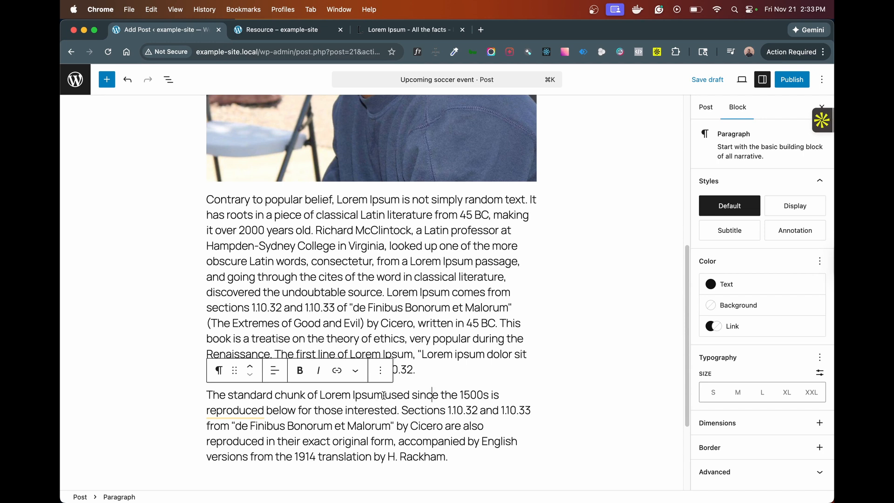
drag(384, 395, 321, 394)
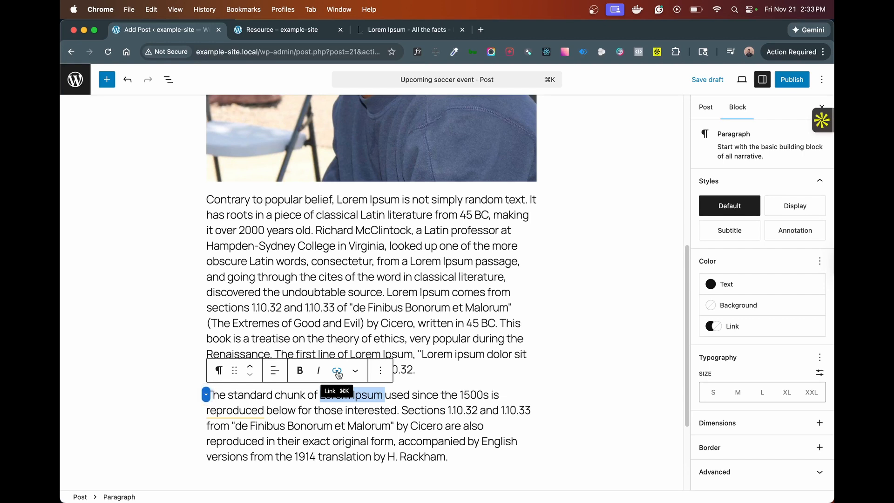
click(338, 373)
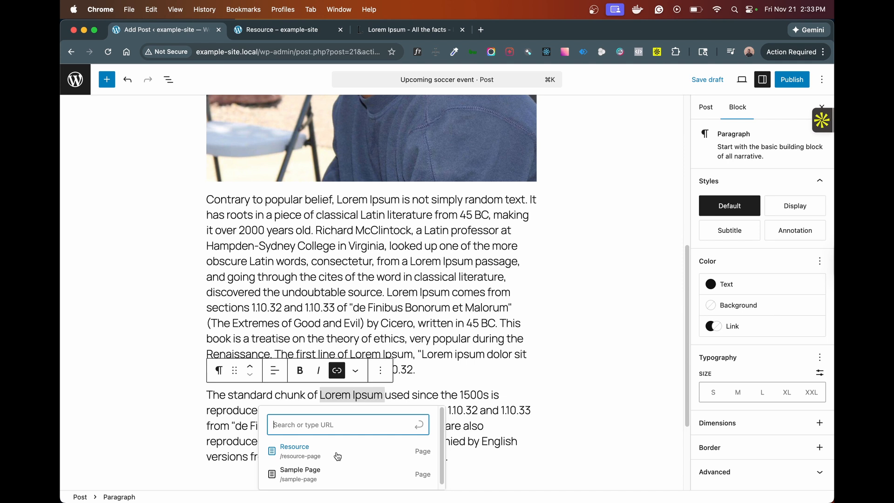
text(www.)
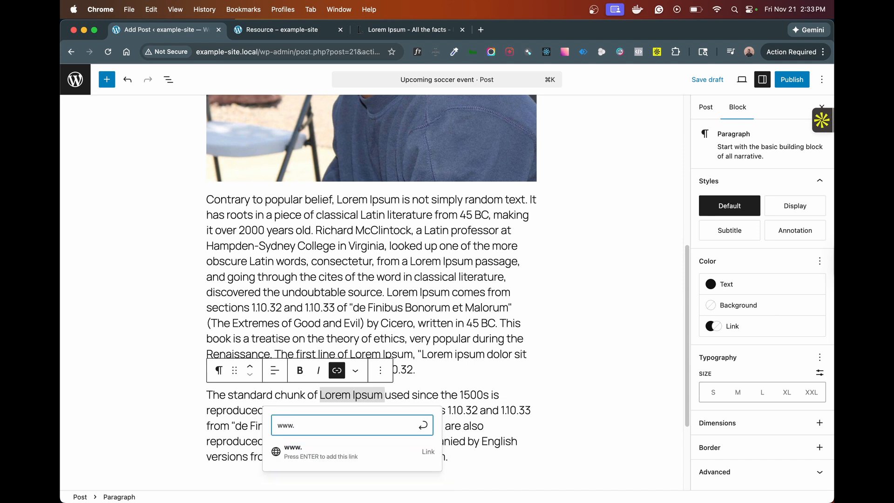
text(google.com)
click(338, 449)
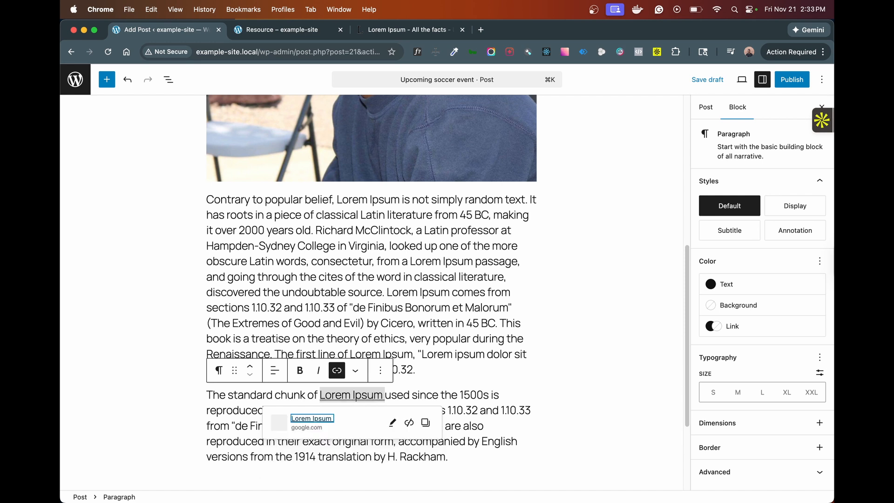
click(363, 396)
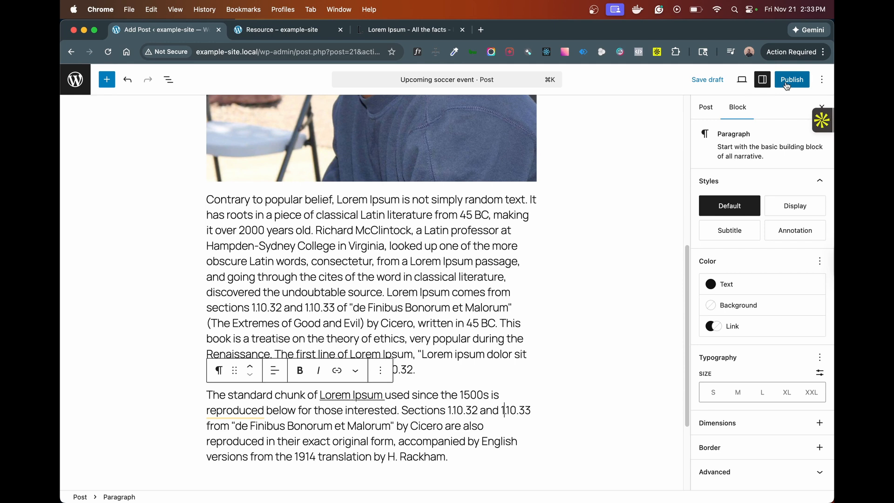
- Add the tags "Sport event", "sport" and "american sport" to the post and assign it to the Sports category
click(714, 111)
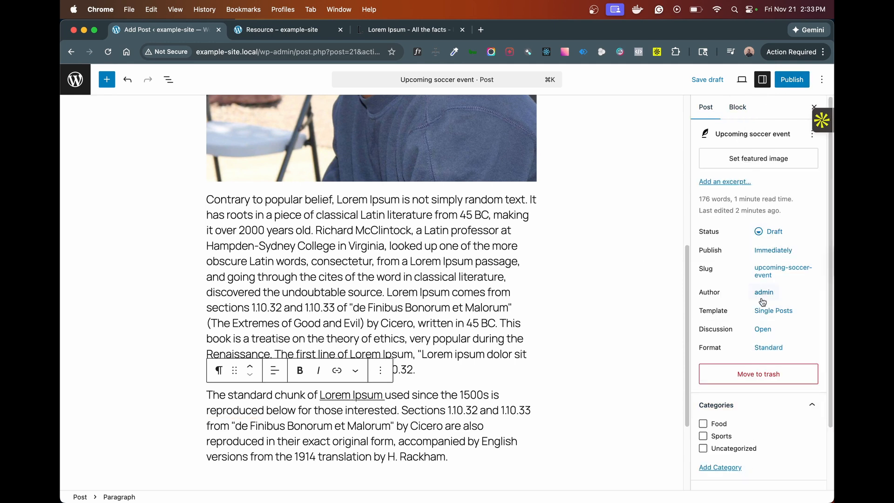
scroll(758, 307, down, 3)
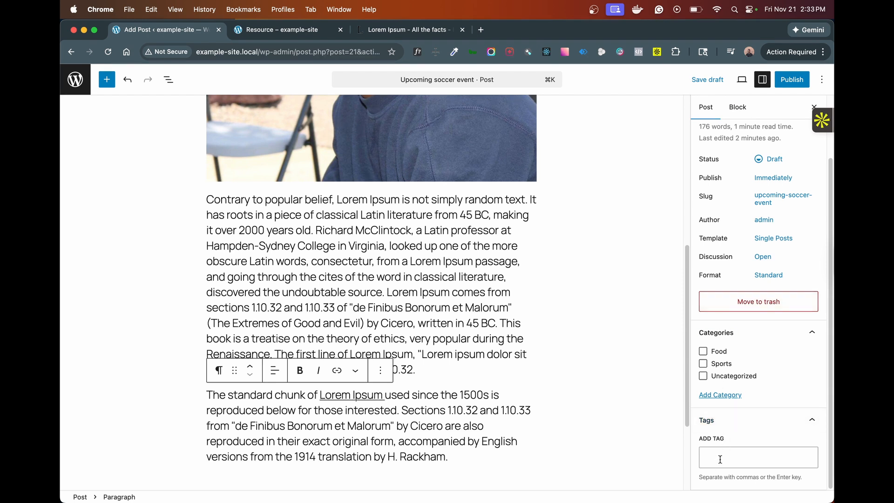
click(719, 459)
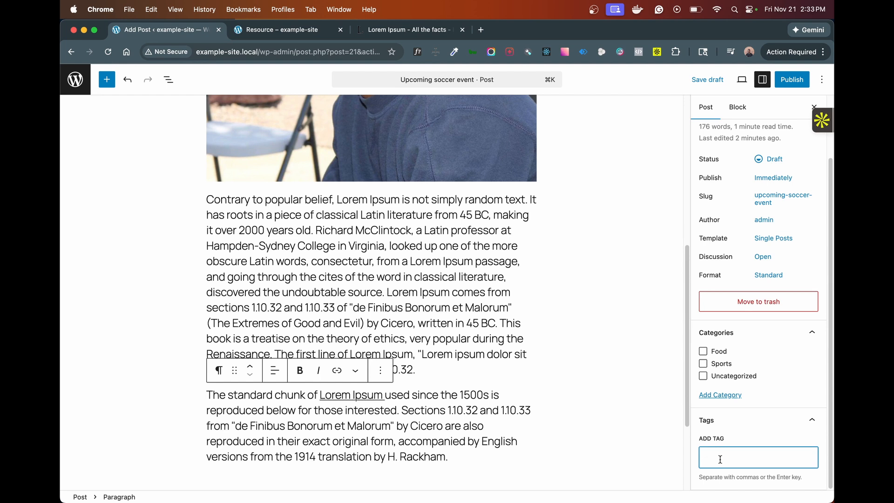
text(Sport event)
key(Return)
text(sport)
key(Return)
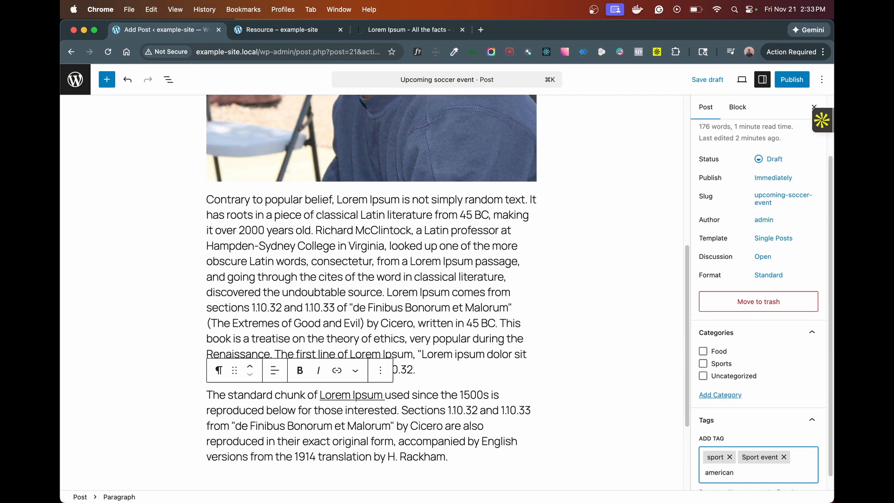
key(Return)
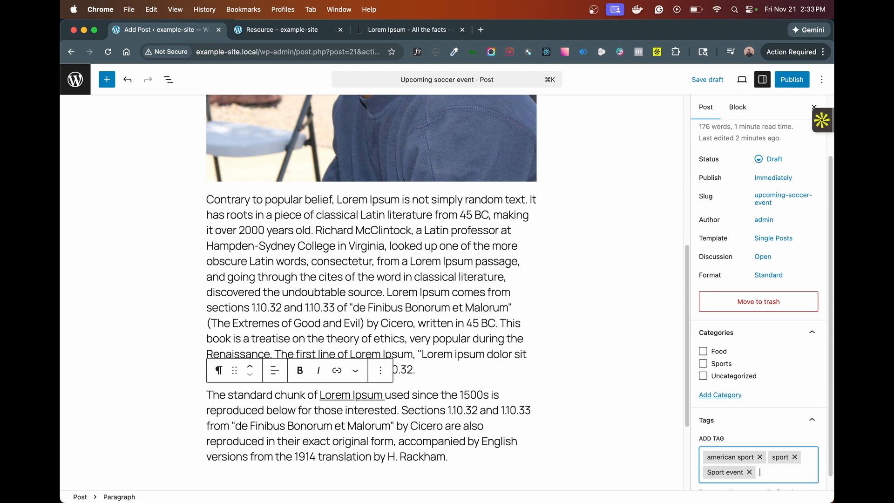
scroll(763, 410, down, 1)
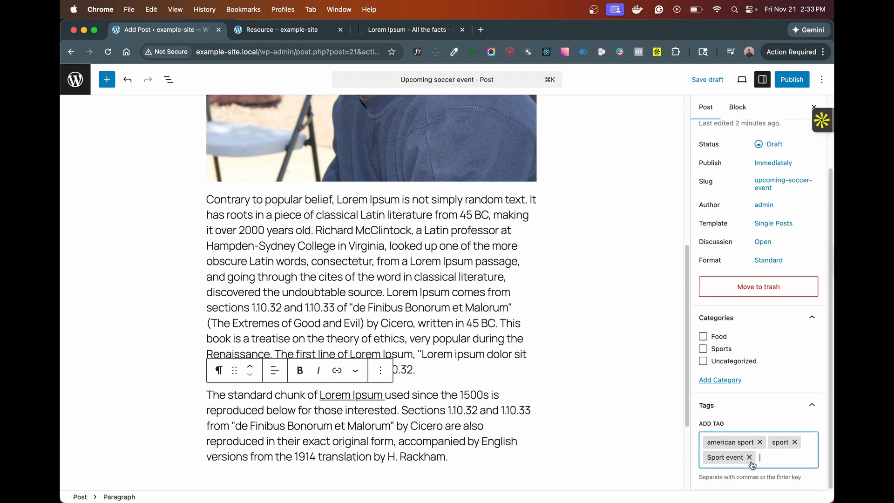
click(703, 349)
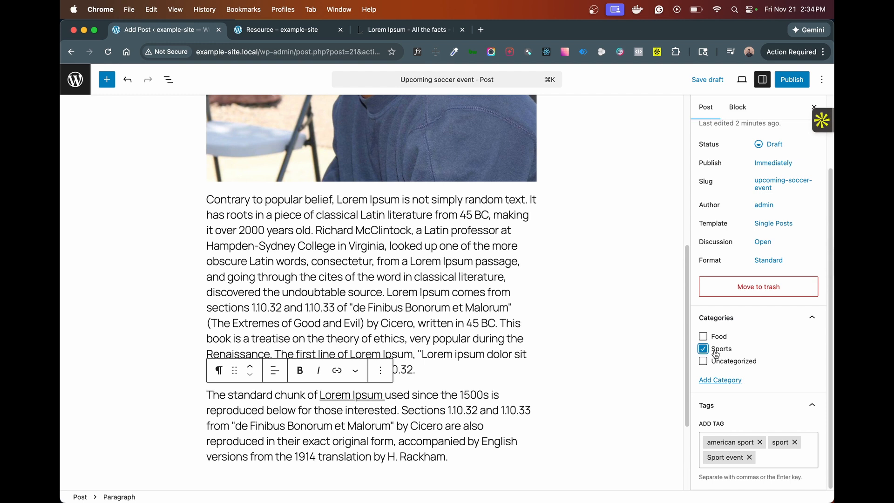
- Set the existing media library photo as the post's featured image
scroll(749, 240, up, 3)
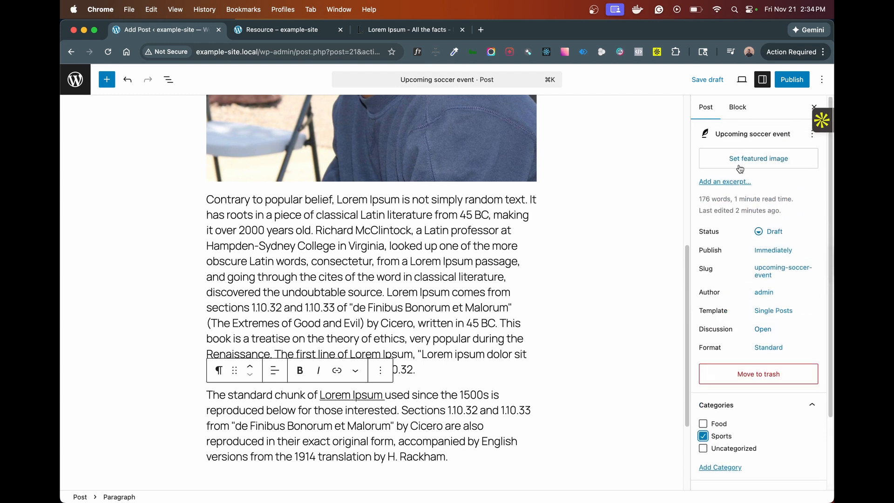
click(758, 158)
click(87, 214)
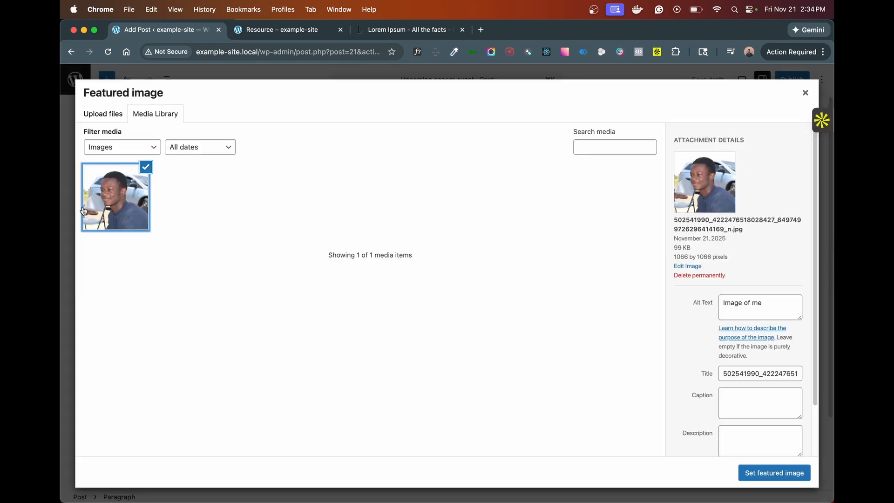
click(785, 478)
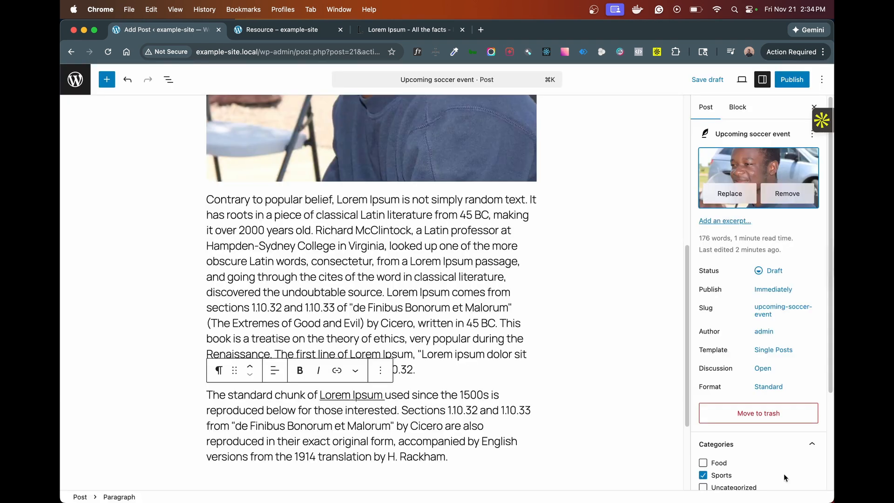
- Publish the soccer event post with public visibility and open its live page
click(789, 80)
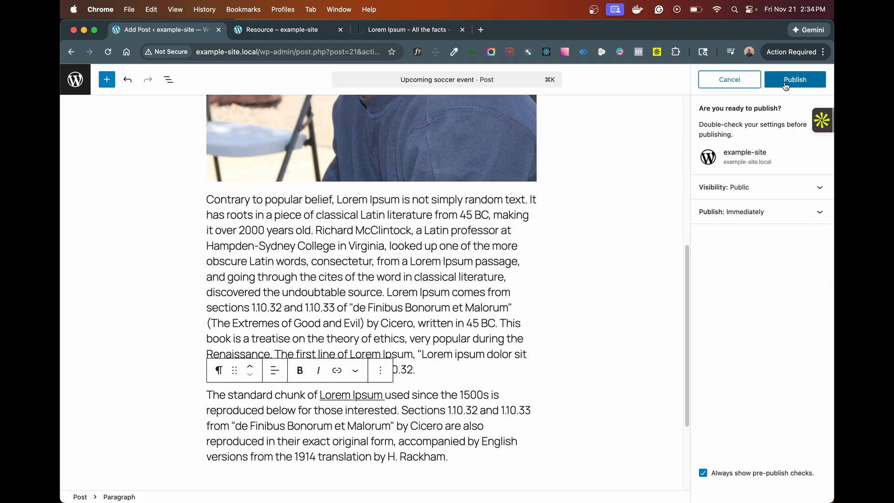
click(792, 78)
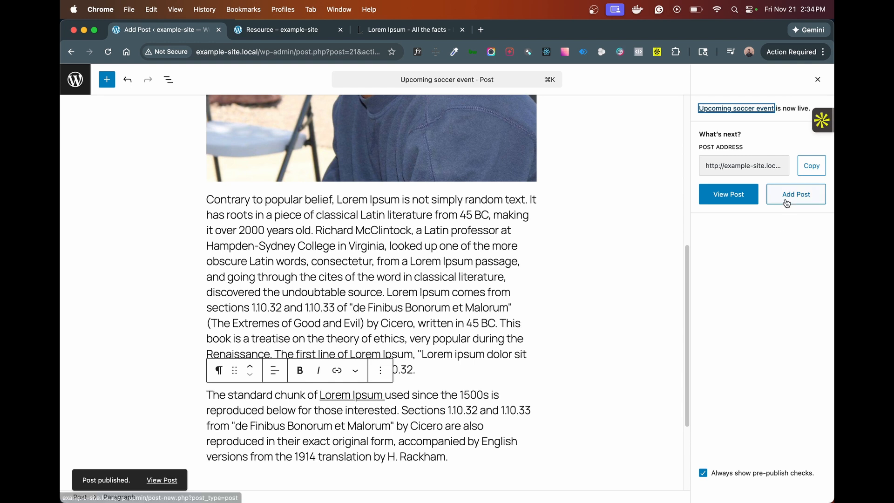
click(722, 204)
- Examine the live post's body text and tags, test the "Lorem Ipsum" link, and return to the post
scroll(436, 205, down, 15)
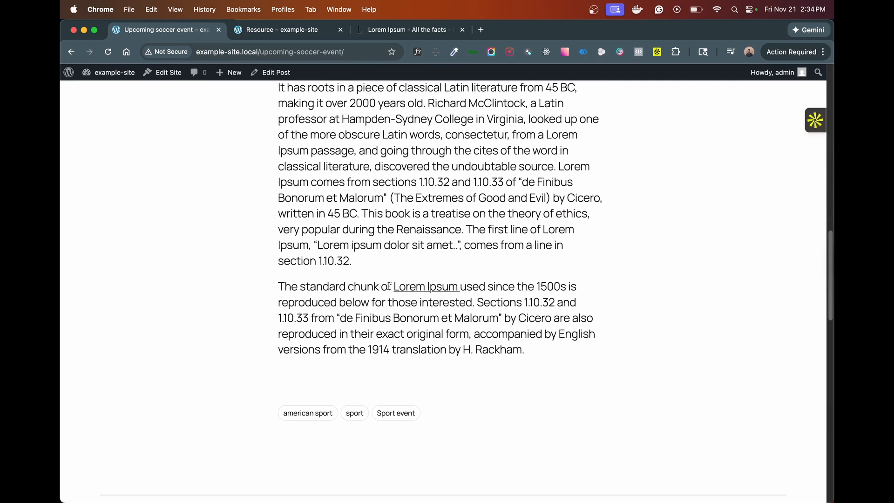
drag(389, 286, 477, 311)
click(476, 312)
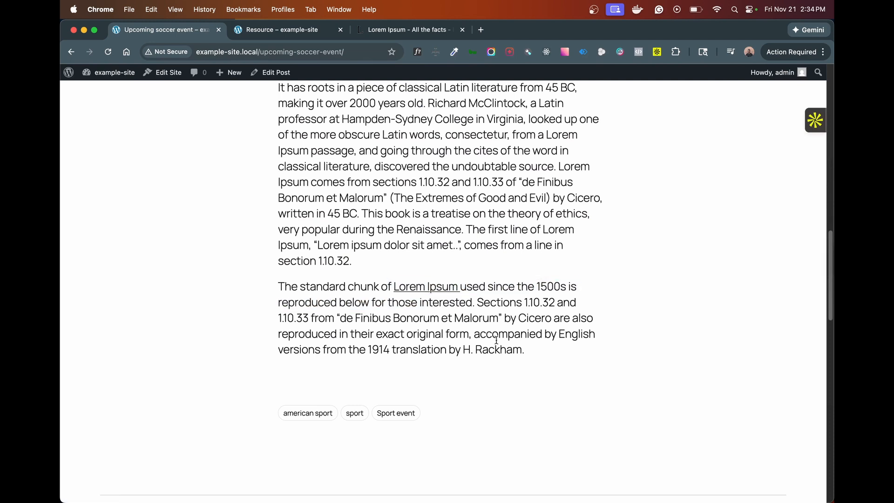
click(436, 289)
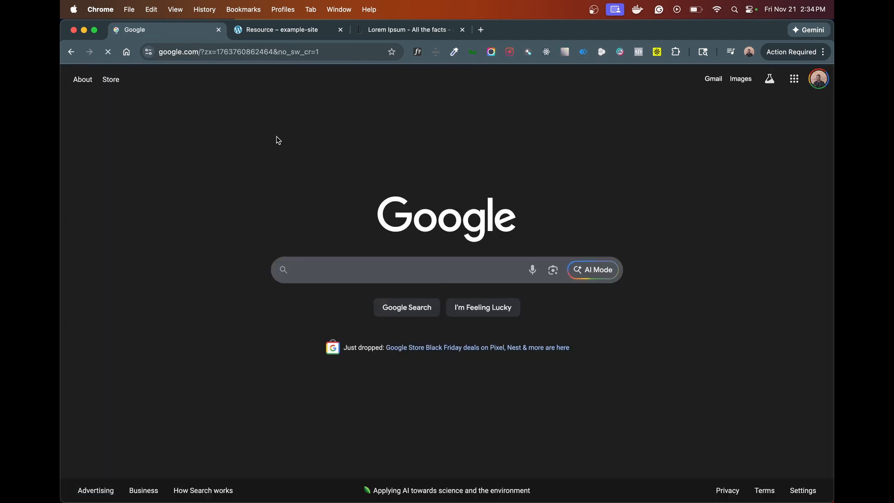
click(71, 51)
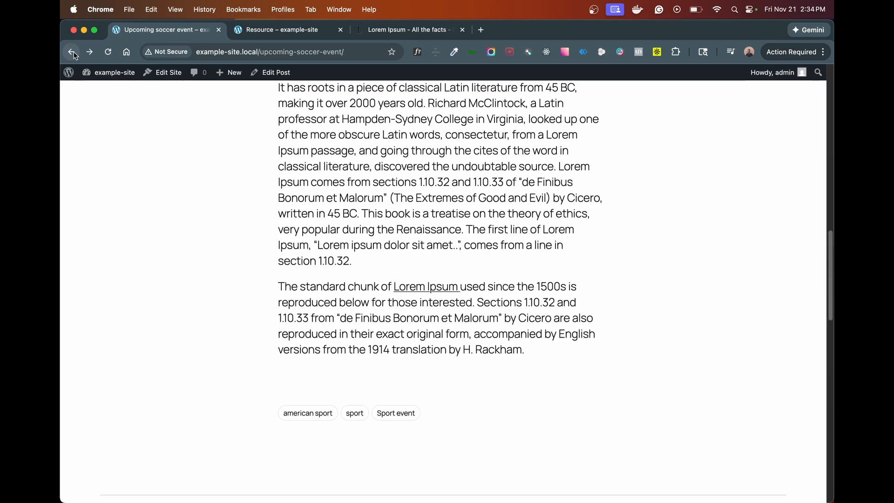
- Leave the live post and go back through its editor to the list of all posts
click(72, 52)
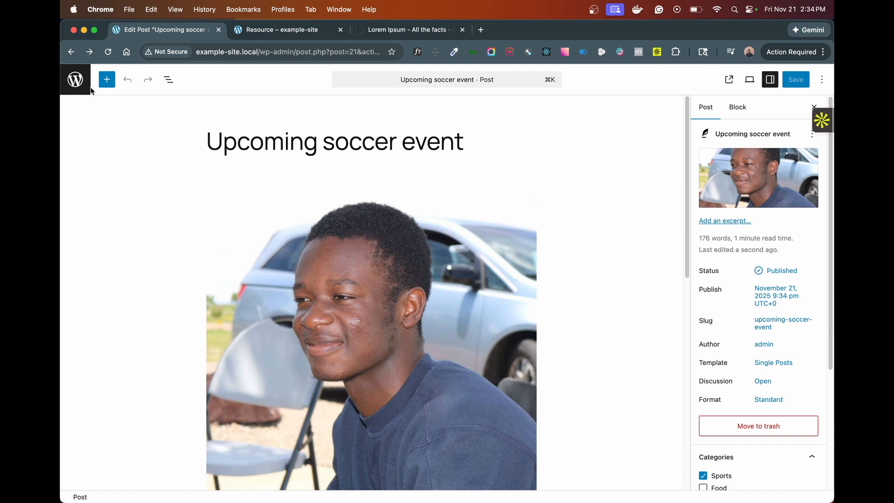
click(75, 80)
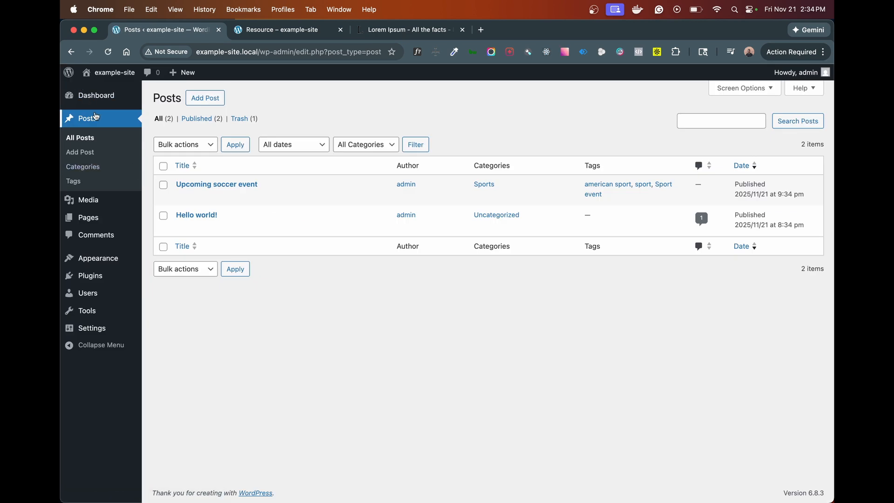
- Examine the installed themes and browse the popular, block theme and feature filter views for adding new themes, then return to the installed themes
click(109, 235)
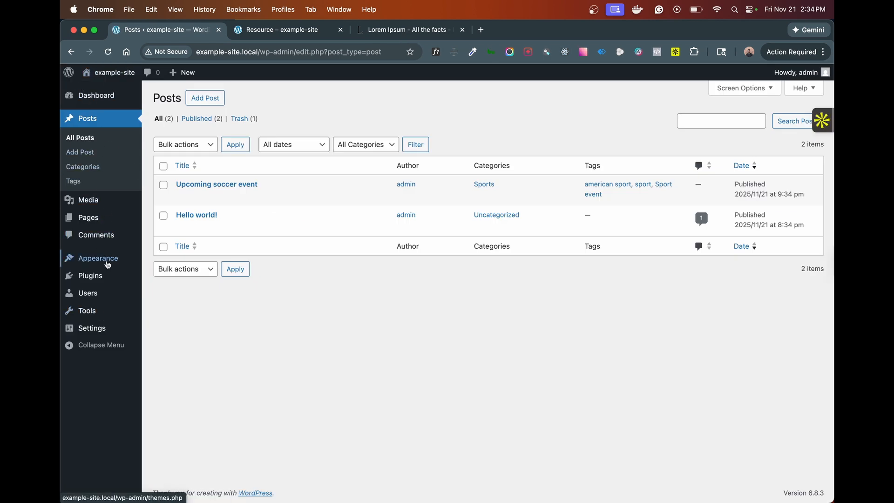
mouse_move(108, 266)
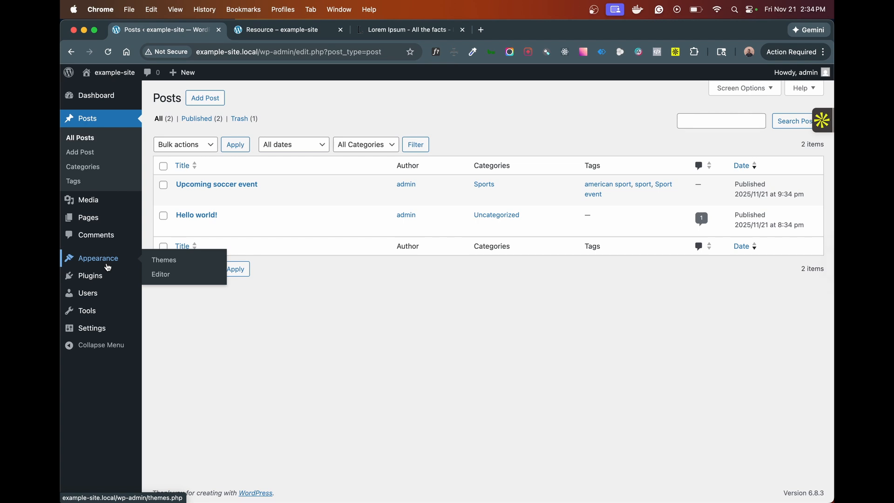
click(108, 266)
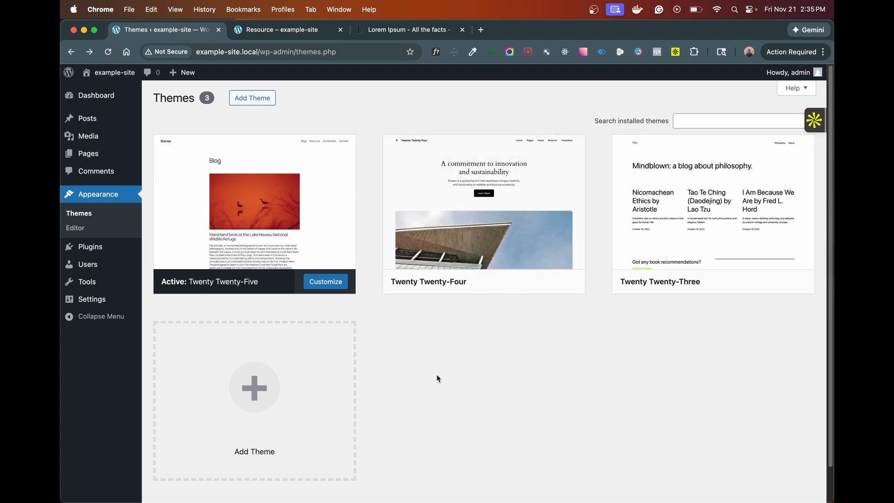
click(258, 100)
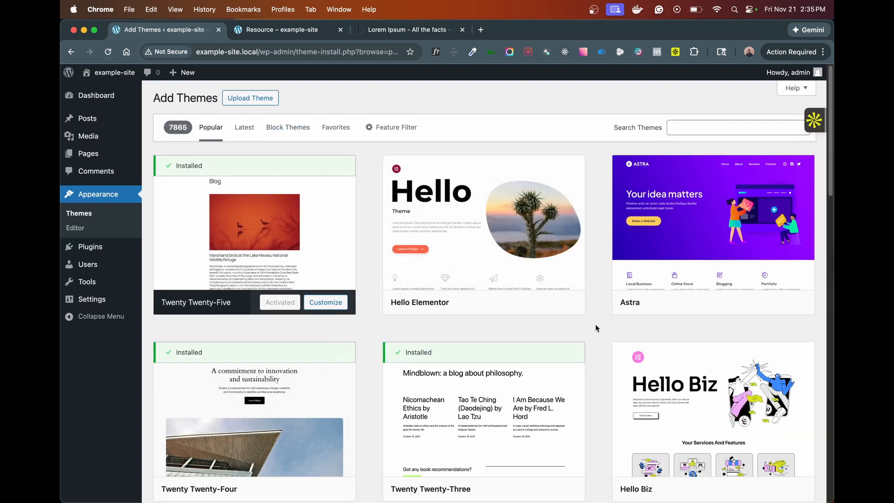
scroll(595, 326, down, 10)
scroll(595, 326, up, 10)
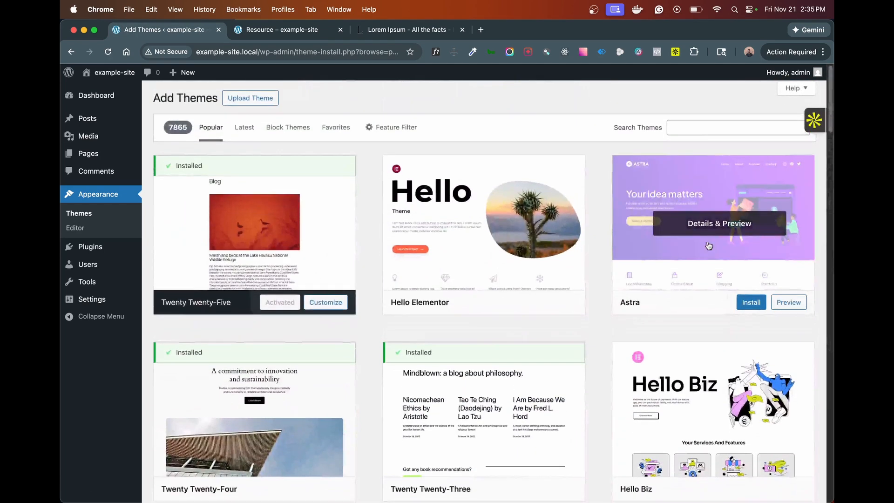
click(277, 131)
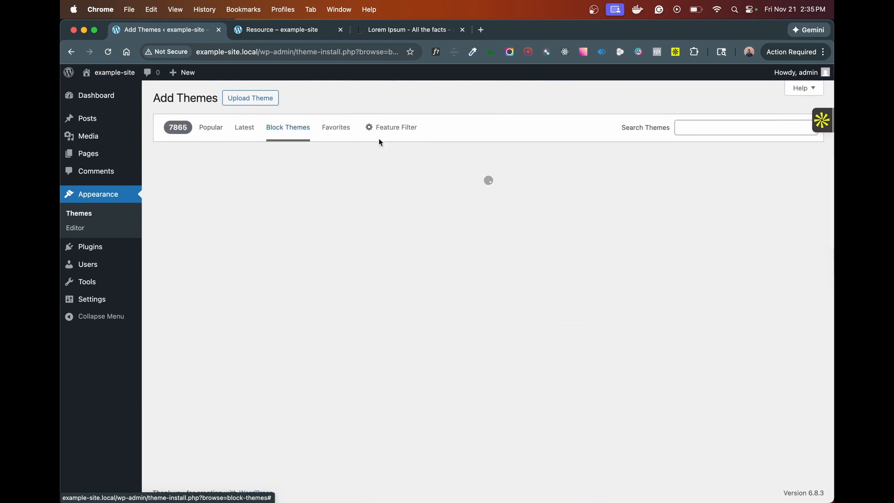
click(394, 131)
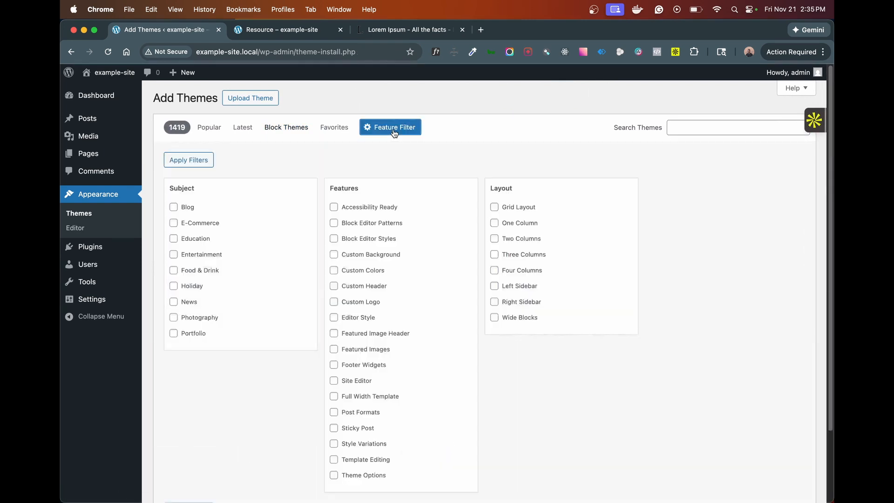
click(209, 127)
scroll(310, 374, down, 10)
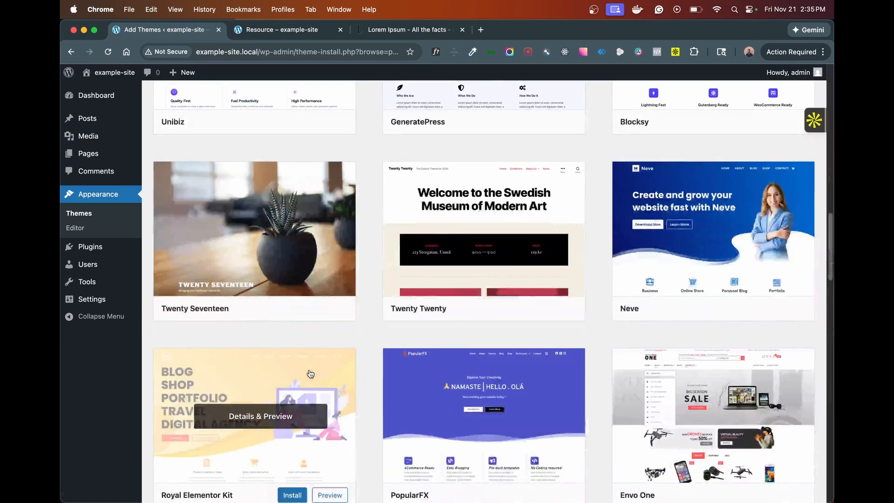
scroll(310, 374, up, 15)
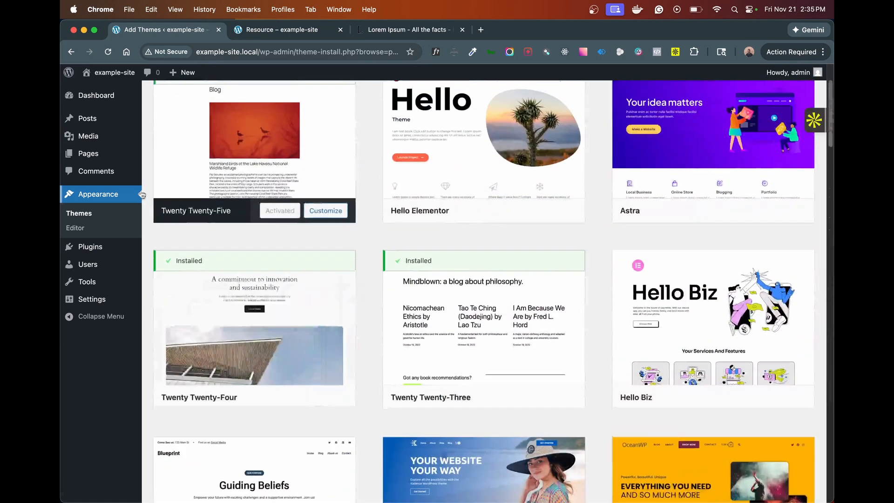
click(90, 197)
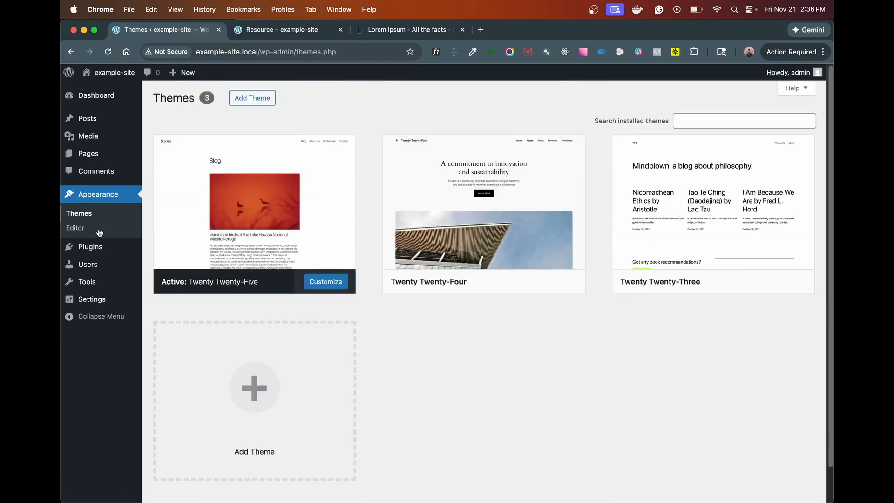
- Search the plugin directory for "yoast", then install and activate the Yoast SEO plugin
click(73, 247)
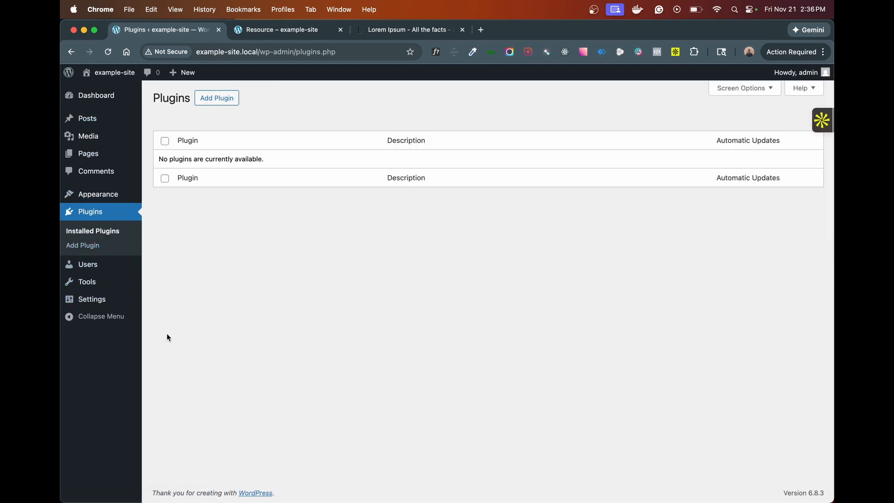
click(215, 100)
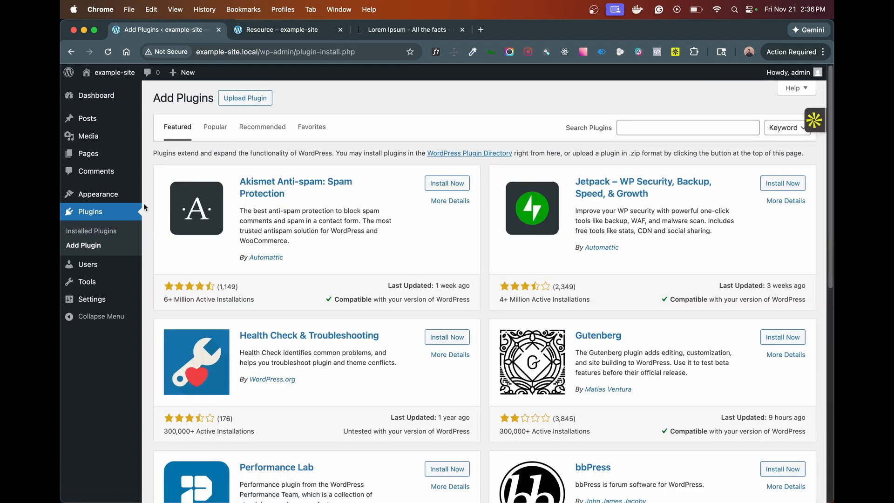
click(98, 212)
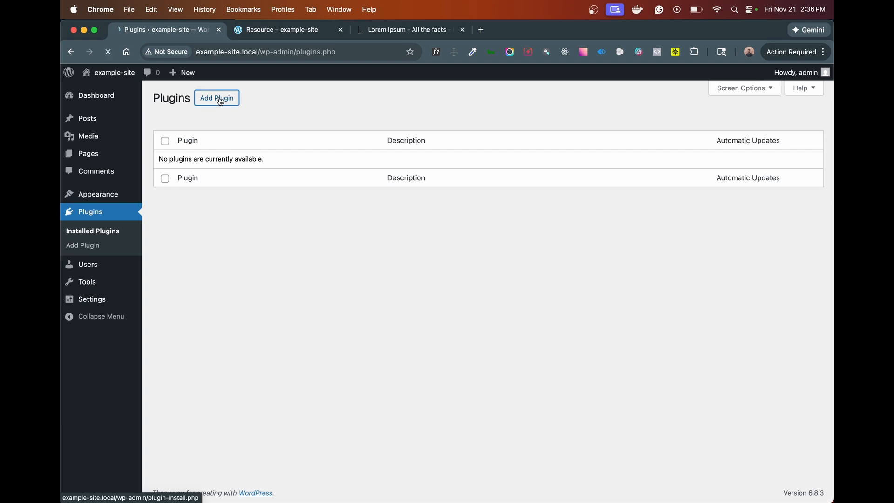
click(221, 102)
click(645, 126)
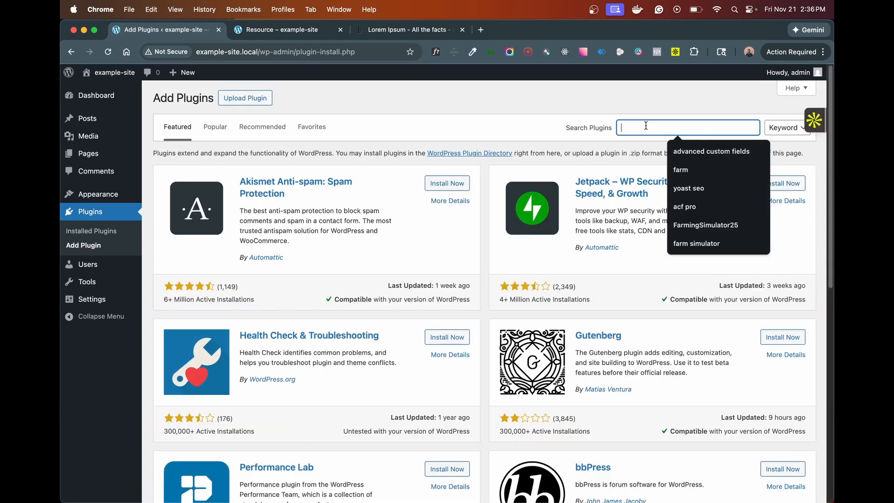
text(yoast)
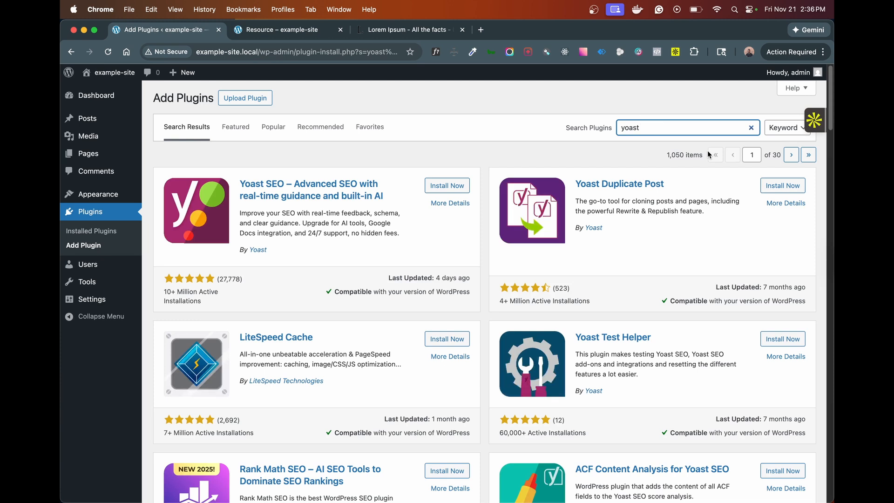
click(445, 186)
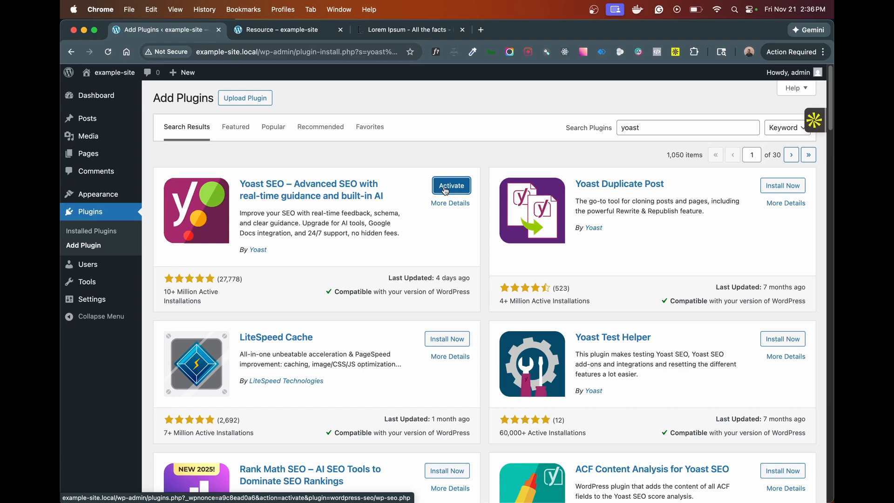
click(445, 188)
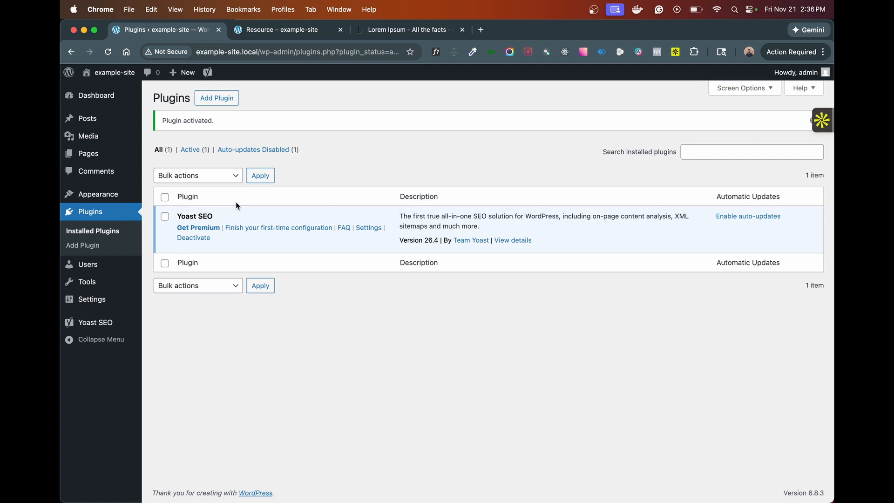
- Open the Yoast SEO general dashboard and look through its notices and first-time configuration options
mouse_move(117, 275)
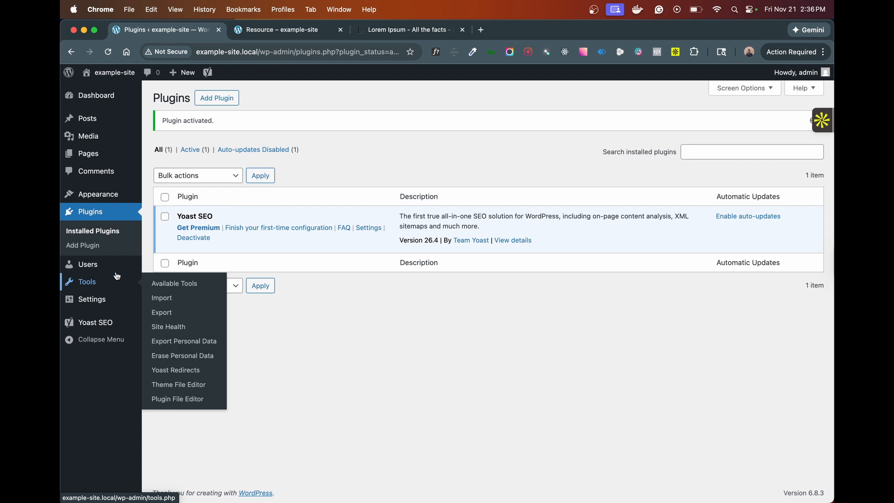
click(104, 321)
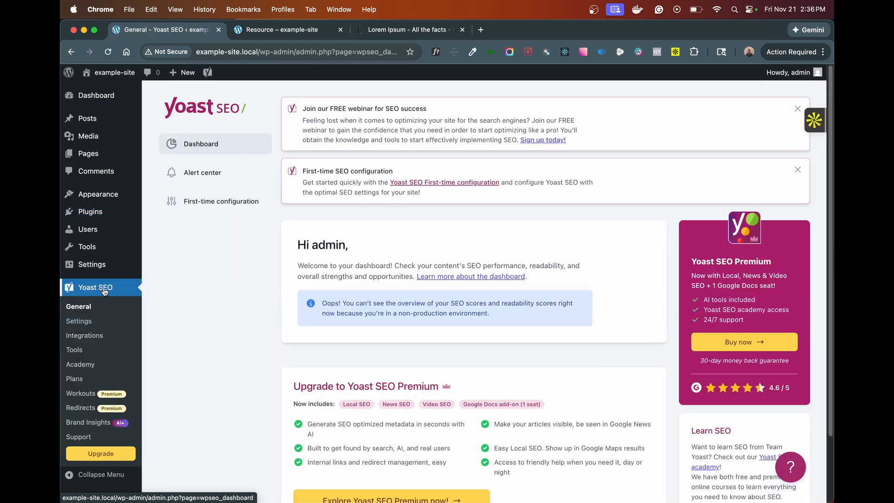
scroll(367, 185, down, 3)
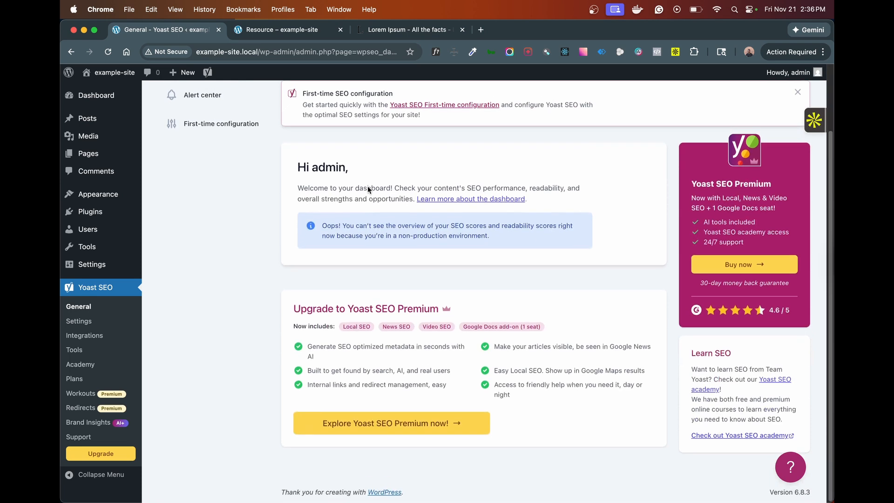
scroll(367, 186, up, 3)
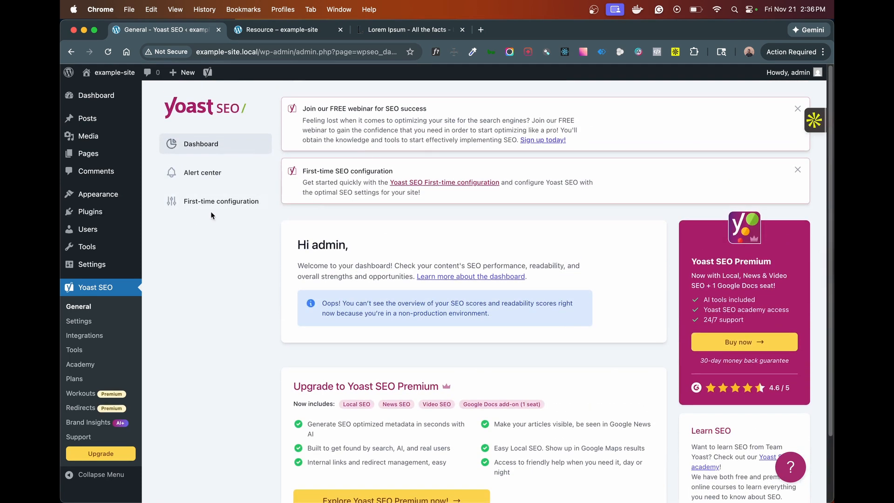
- Open the Resource page for editing from the list of all pages and go to its Yoast SEO settings
mouse_move(106, 154)
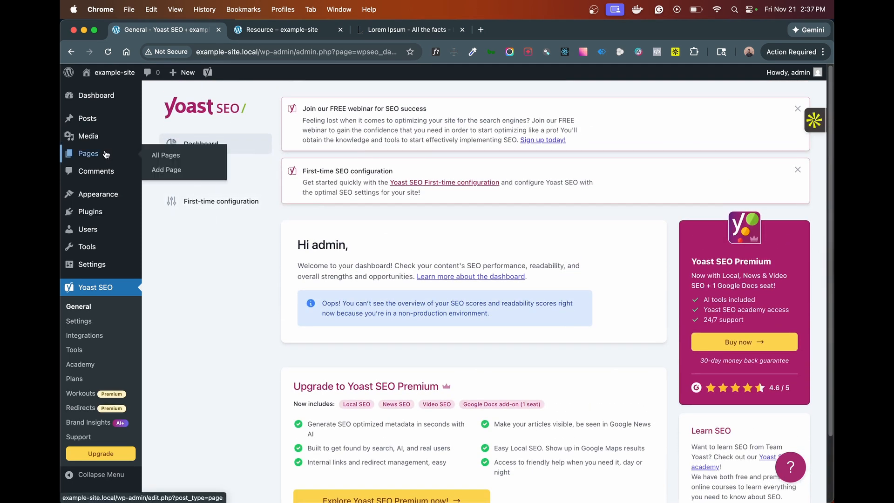
click(106, 154)
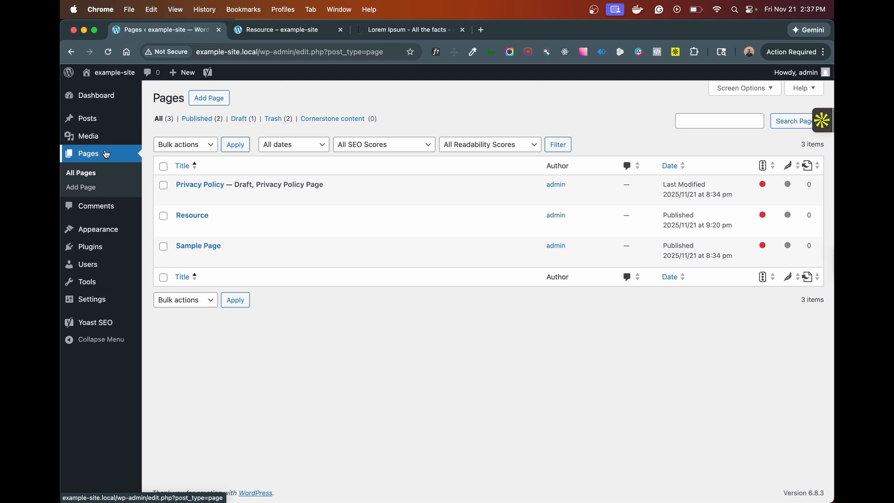
mouse_move(153, 211)
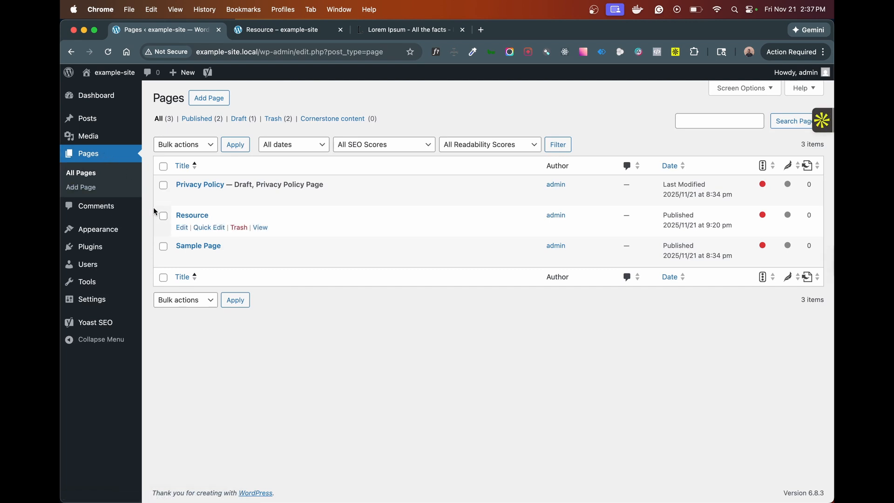
click(182, 232)
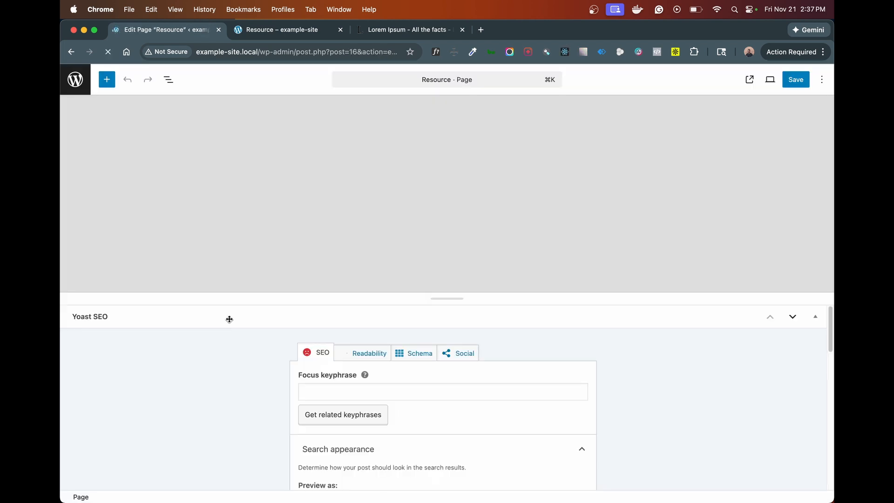
scroll(362, 356, down, 3)
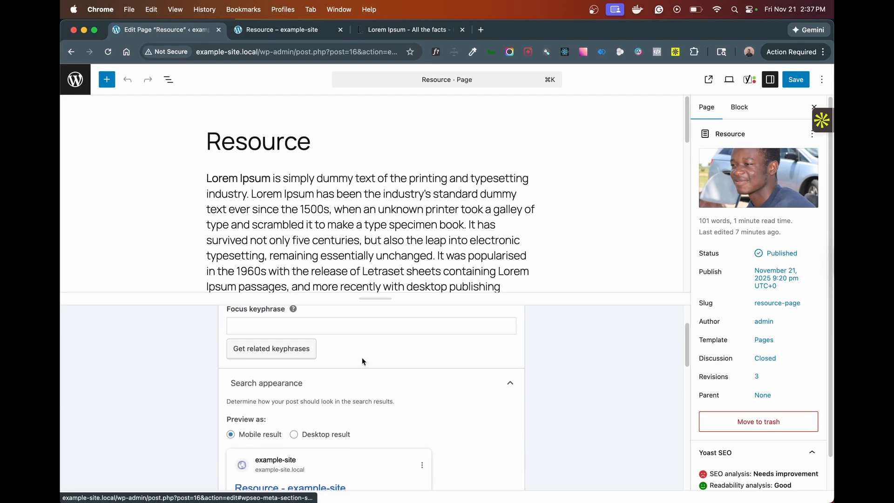
- View the live Resource page in a new tab, close the outdated Resource tab, and return to the page editor
click(709, 80)
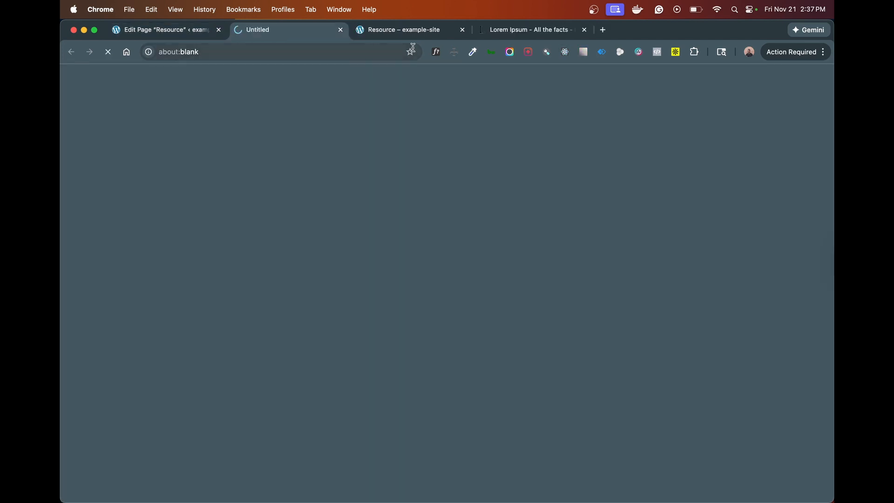
click(461, 30)
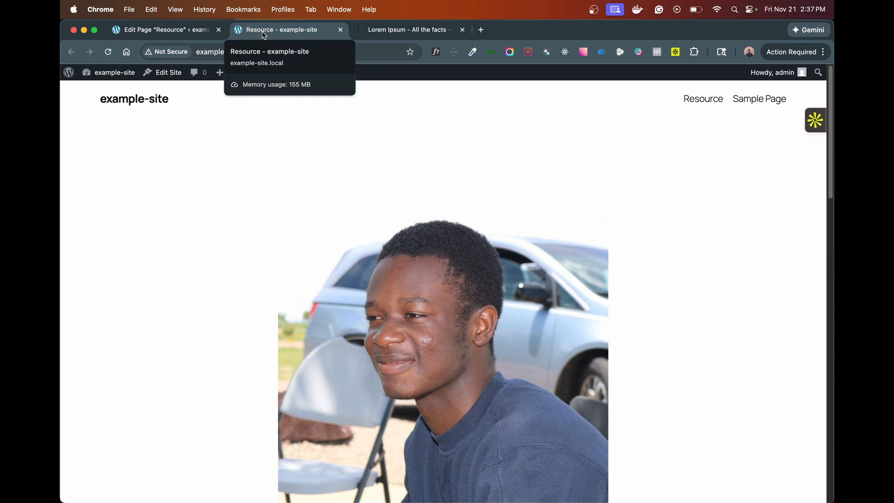
click(139, 29)
- Replace the variables in the Resource page's Yoast SEO title with "Resources Page"
scroll(307, 313, down, 5)
scroll(306, 313, down, 4)
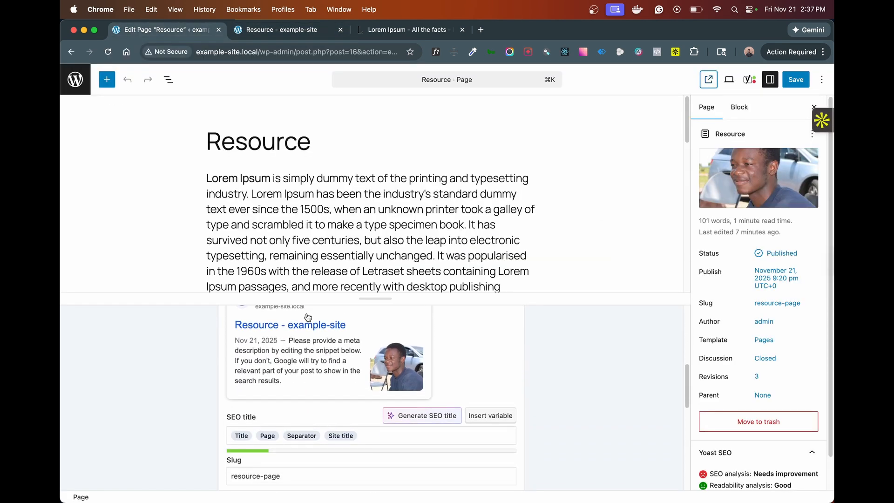
click(373, 415)
key(BackSpace)
key(BackSpace)
key(BackSpace)
key(BackSpace)
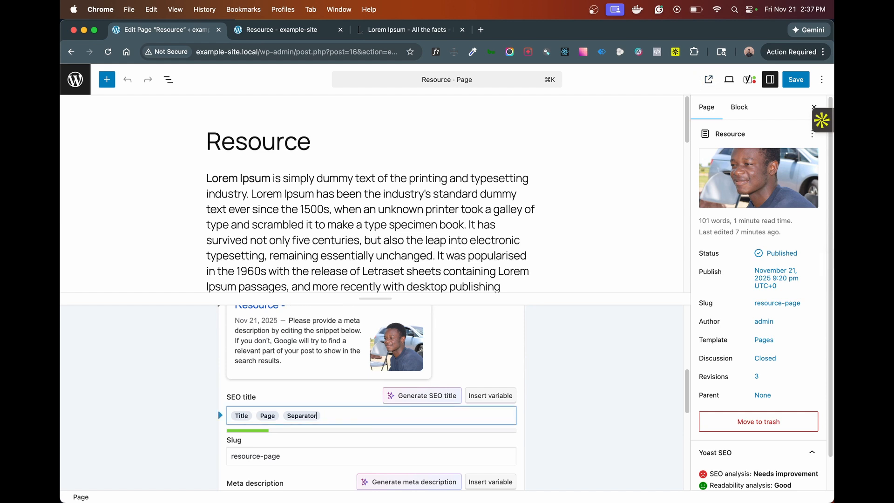
text(Res)
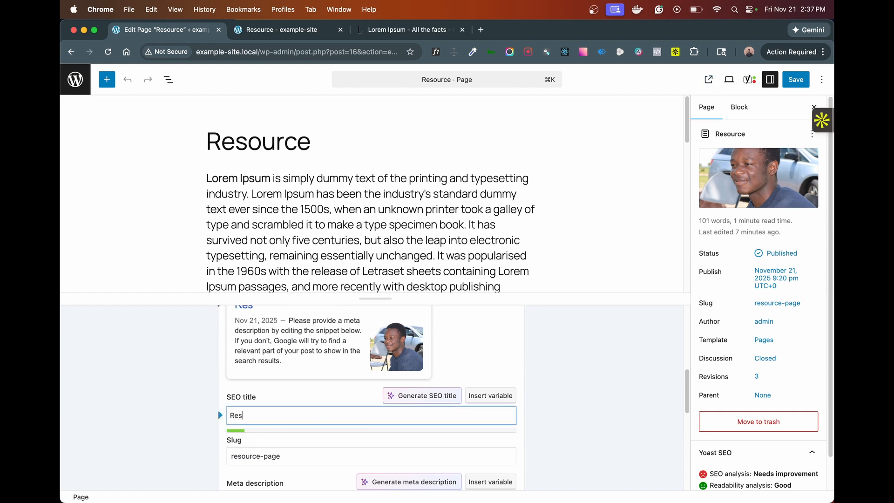
text(ources Page)
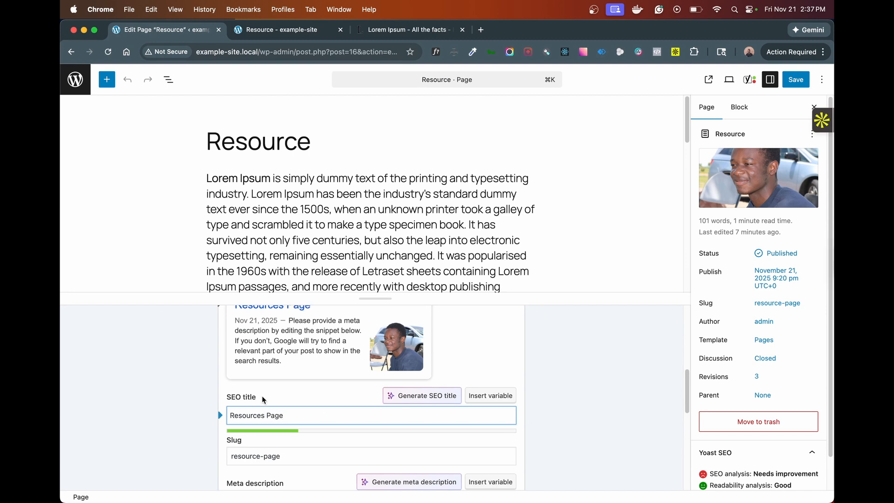
drag(264, 400, 227, 399)
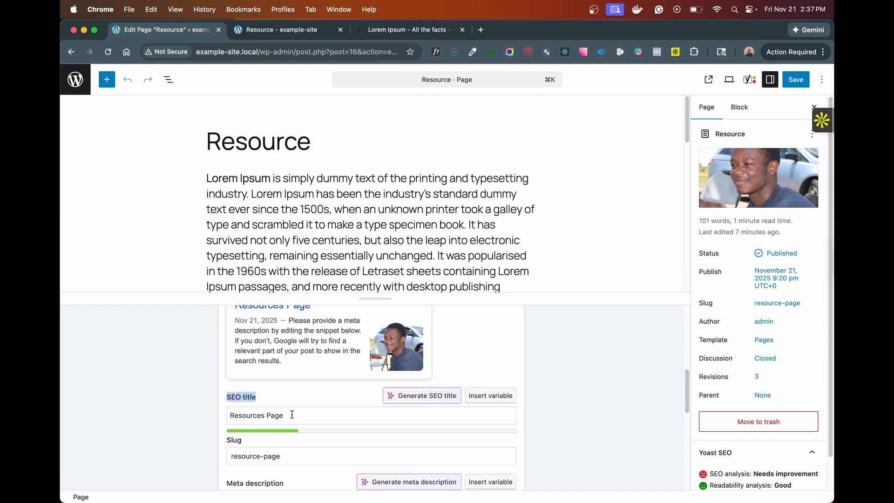
- Change the Resource page's slug to "resource-pages" in its Yoast search appearance settings
click(291, 457)
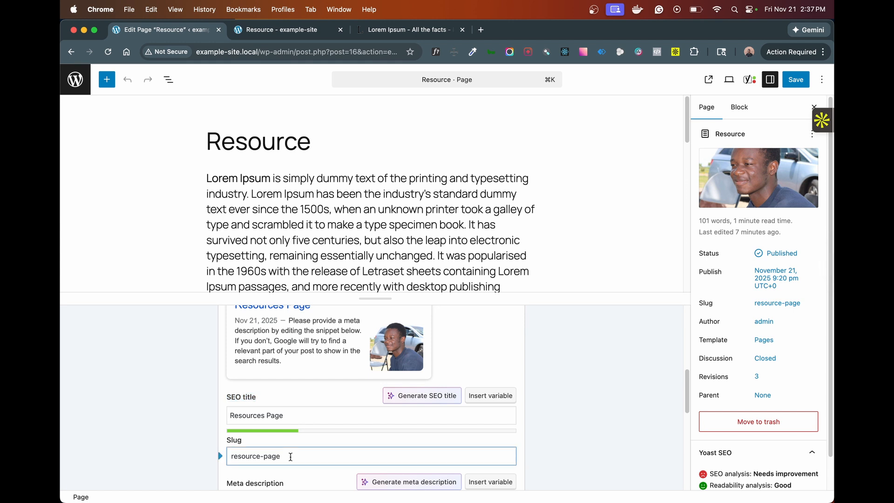
scroll(291, 457, down, 1)
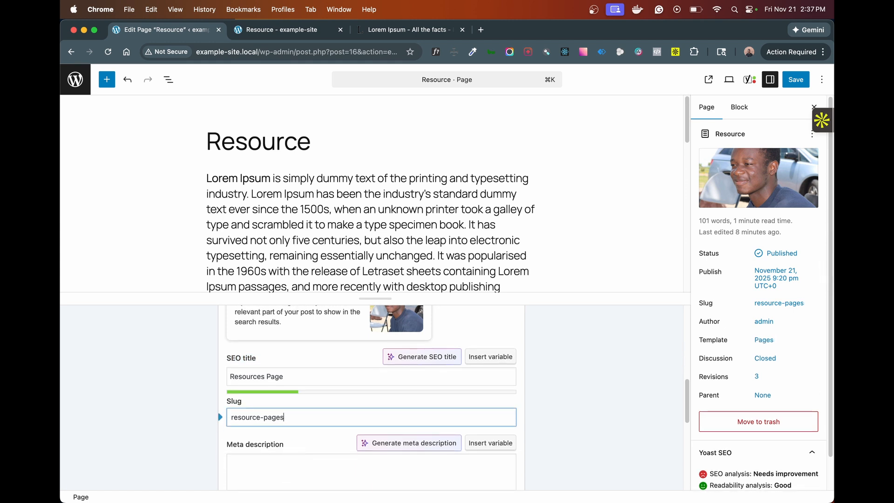
- Set the Resource page's Yoast meta description to "This is the resources page" and save the page
text(s)
scroll(291, 452, down, 1)
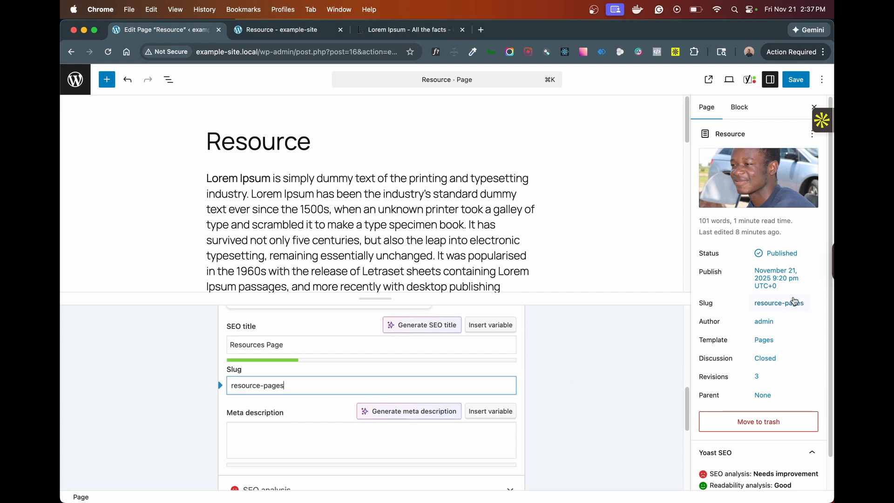
click(291, 440)
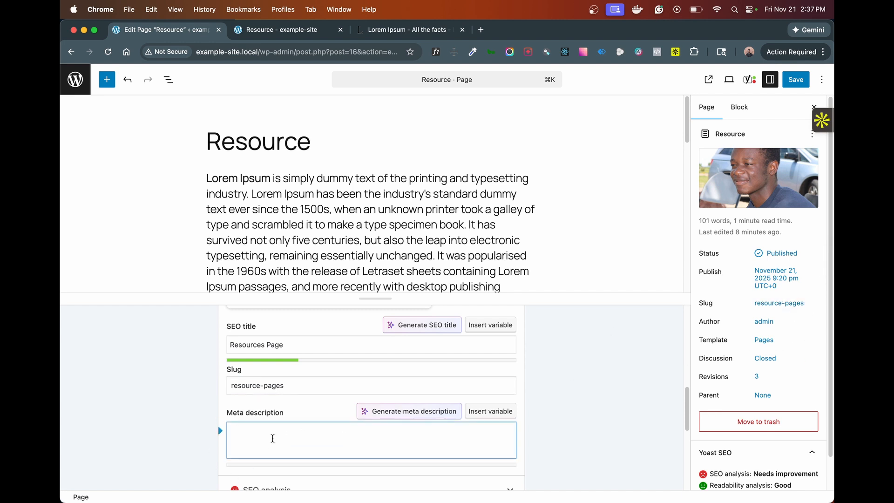
text(is is the resources page)
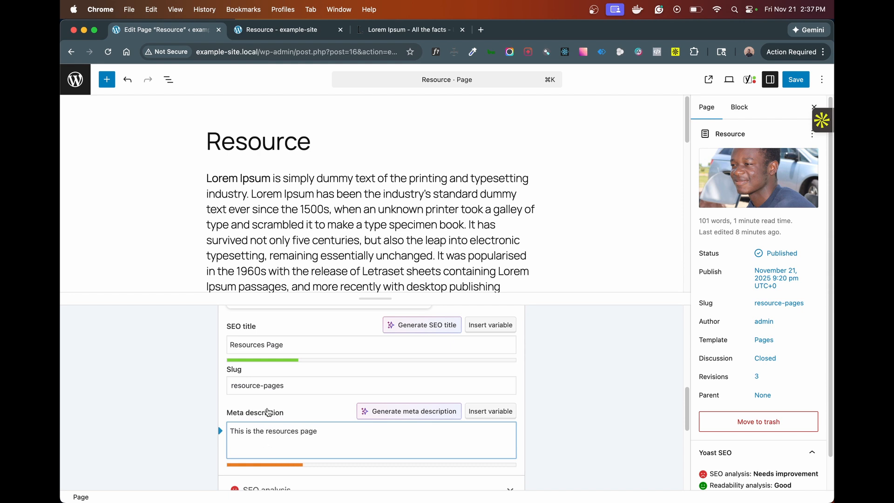
scroll(268, 411, down, 5)
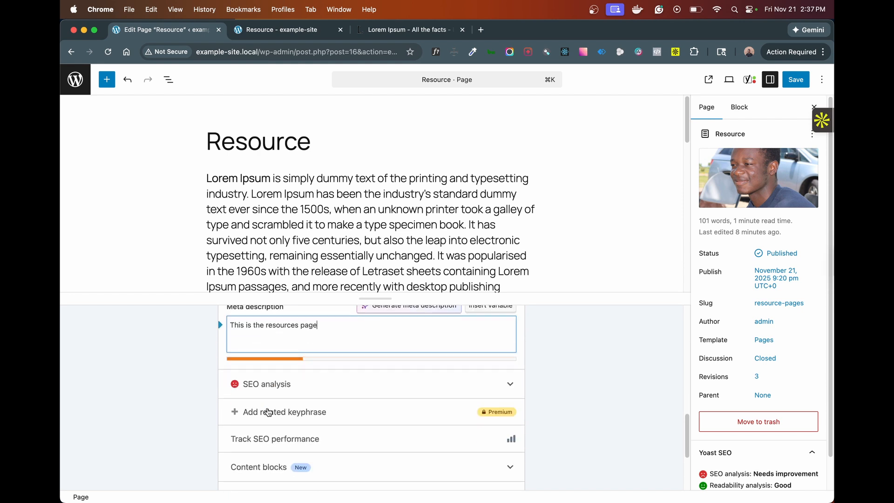
scroll(268, 410, down, 4)
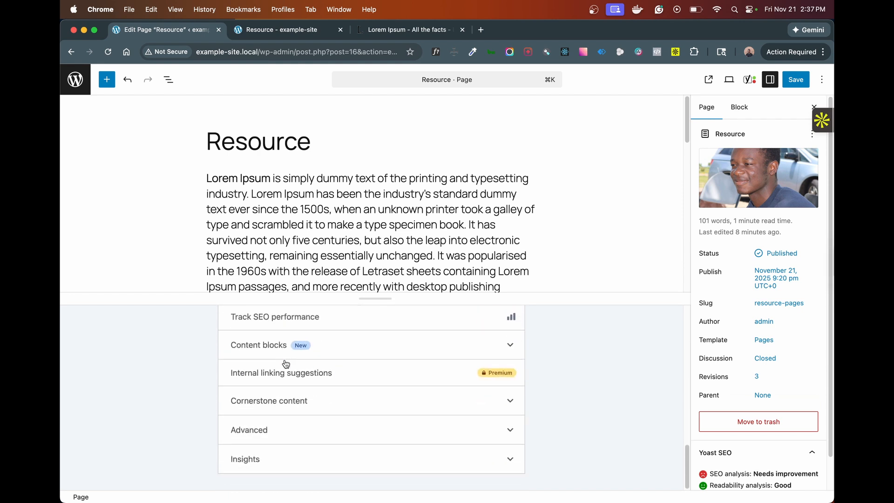
scroll(291, 429, up, 6)
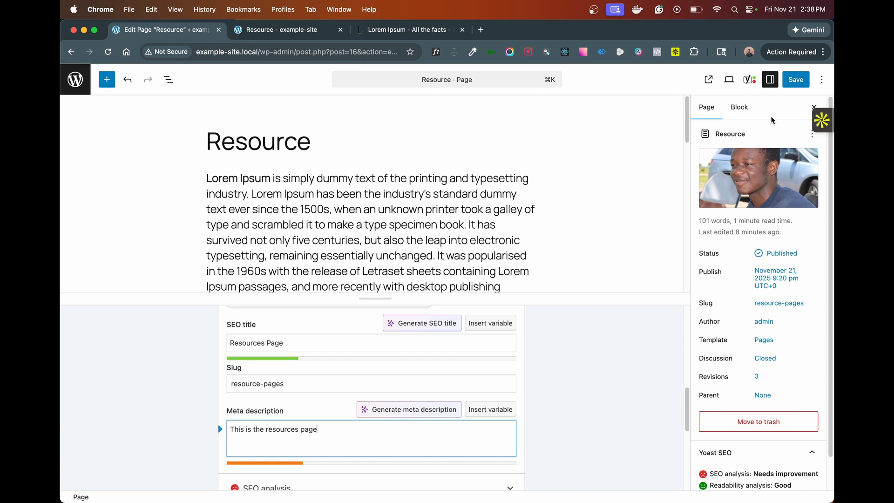
click(792, 85)
- Reload the live Resource page in its existing browser tab and open the page source
click(310, 31)
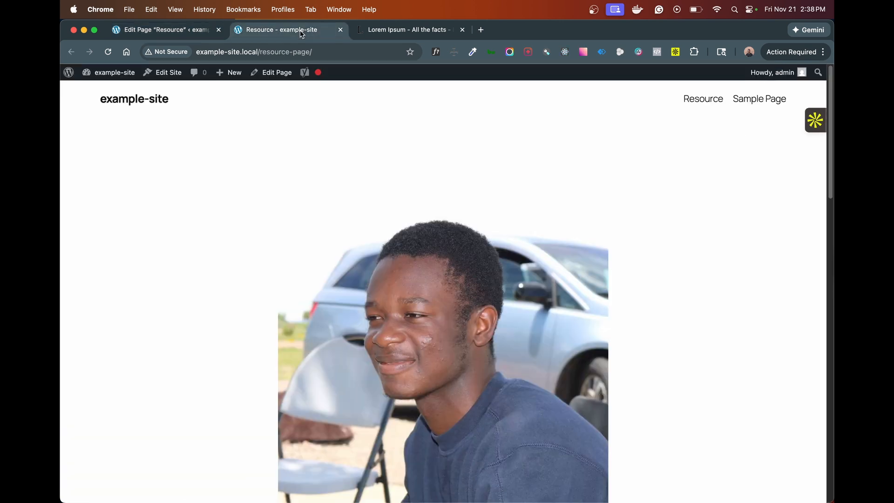
click(108, 52)
right_click(208, 180)
click(243, 386)
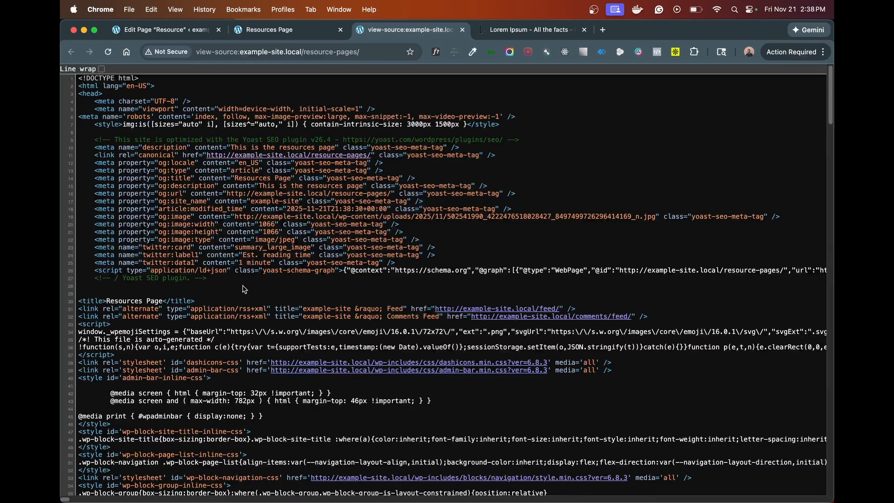
- Search the page source for "description", highlight the og:description content, and close the source view
key(super+f)
text(descript)
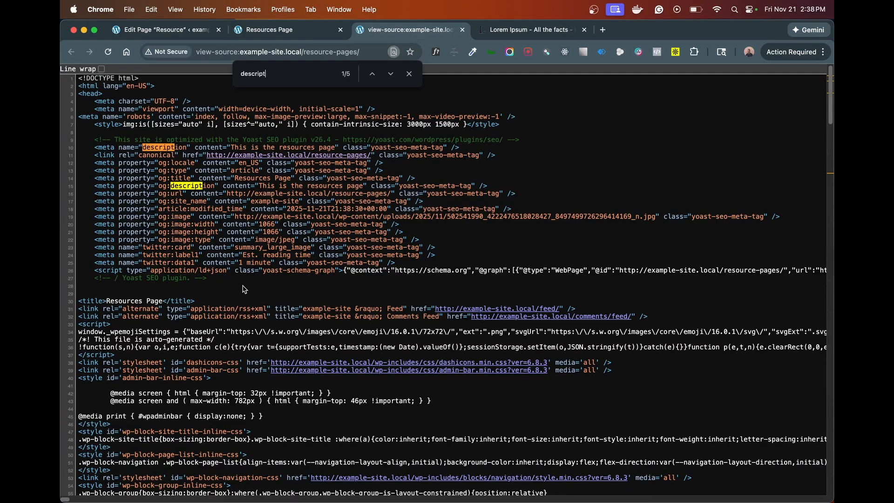
text(ion)
drag(260, 185, 363, 185)
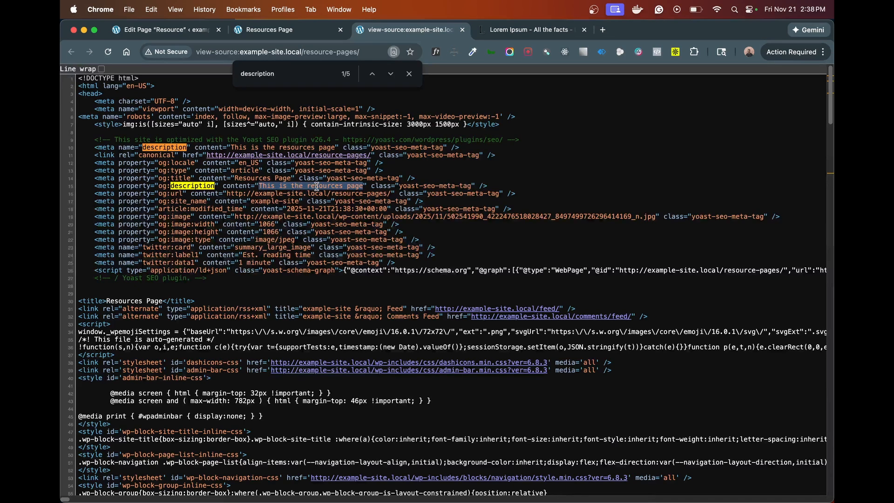
click(462, 29)
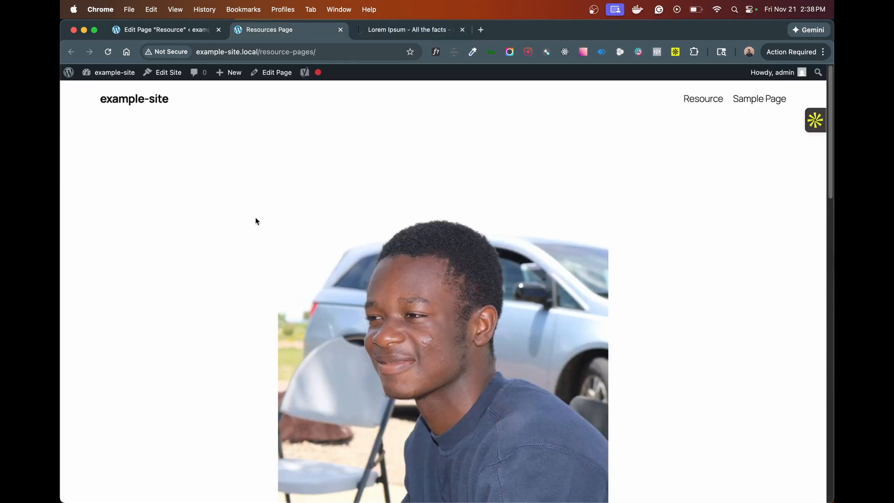
- Return to the page editor, then search Google for "ai" in a new browser tab
click(163, 34)
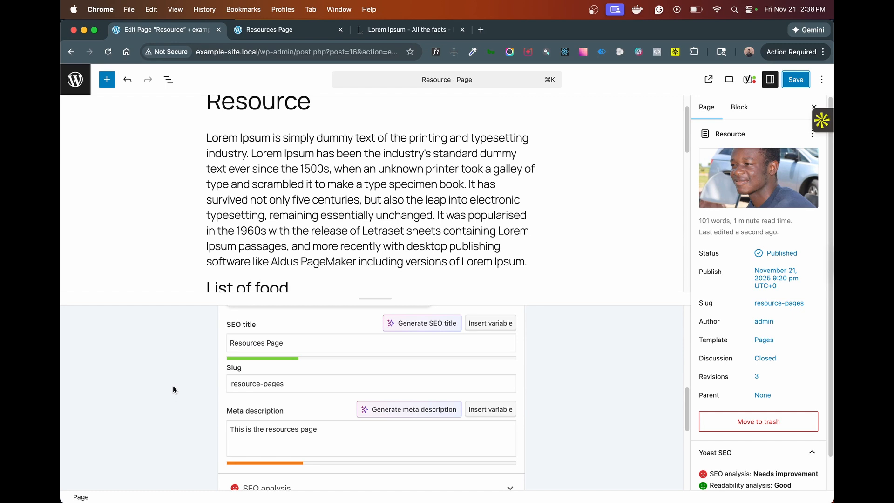
key(super+t)
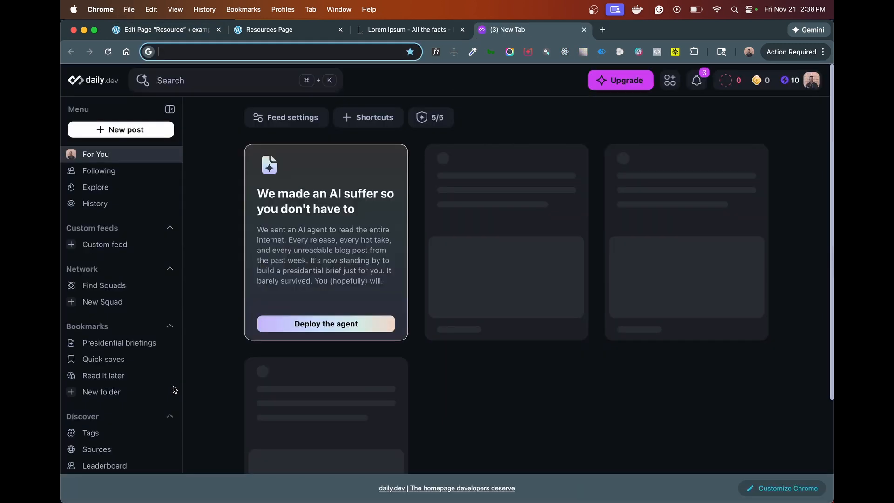
text(ai)
key(BackSpace)
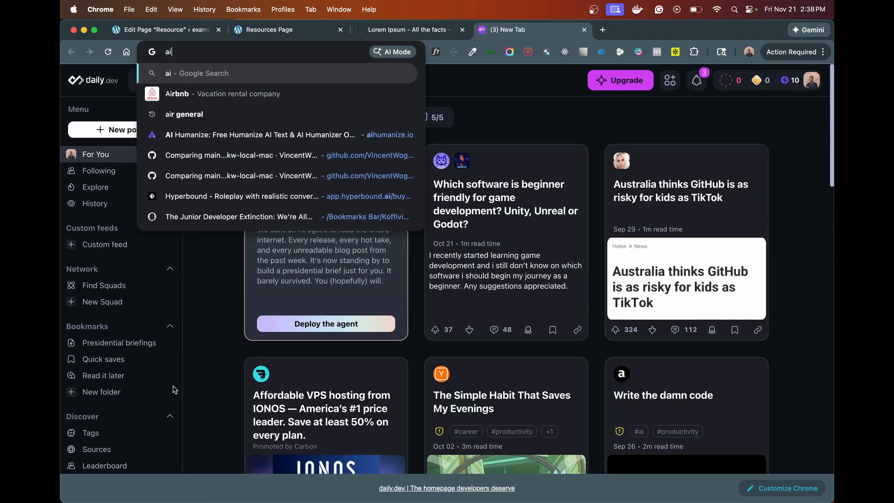
key(Return)
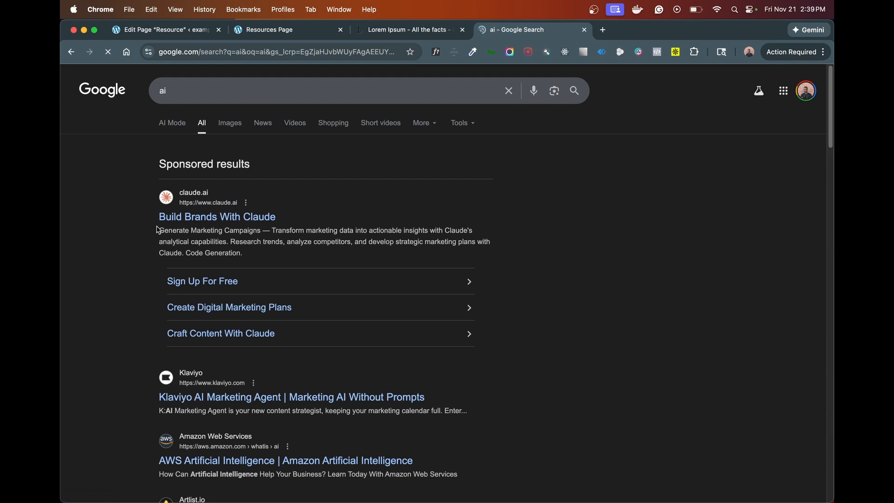
- Examine the titles and descriptions of the sponsored search results, highlighting the Claude, Artlist.io and AWS entries
drag(160, 230, 241, 253)
scroll(240, 253, down, 5)
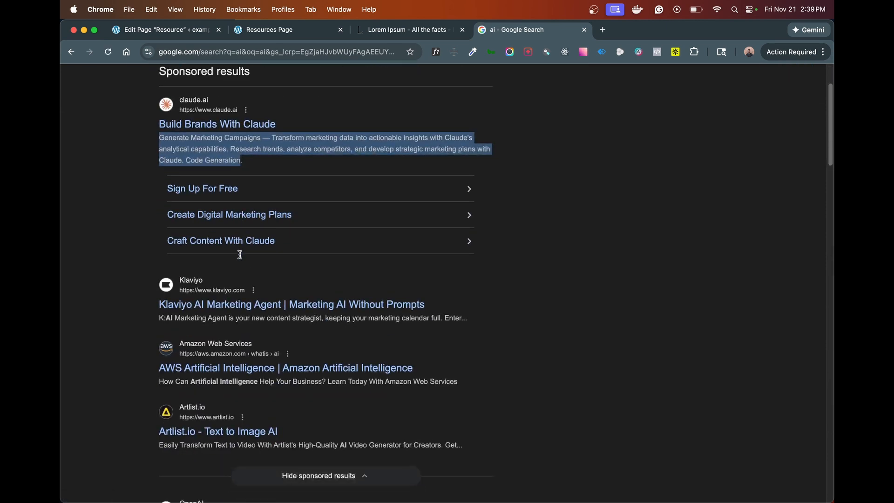
drag(153, 399, 486, 403)
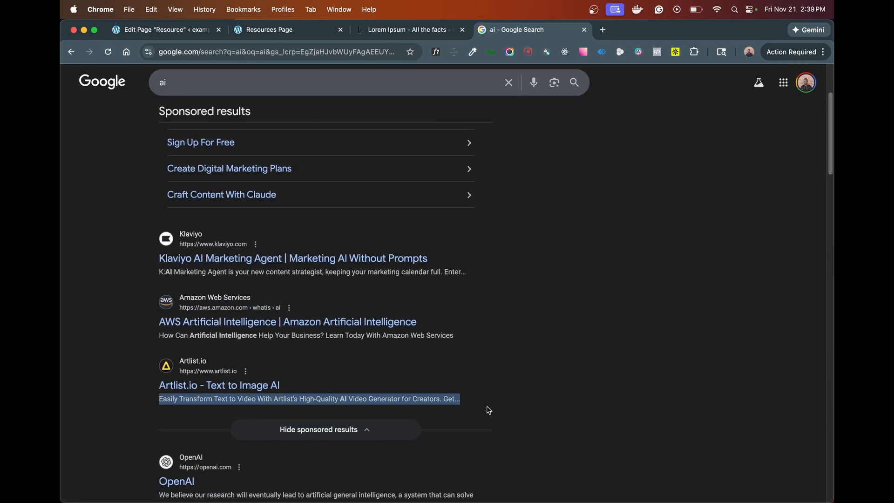
drag(161, 336, 449, 345)
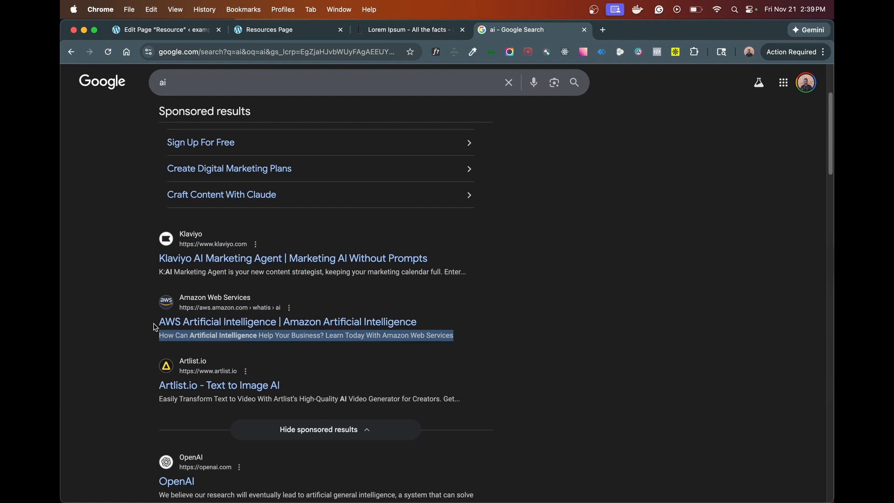
drag(155, 324, 445, 328)
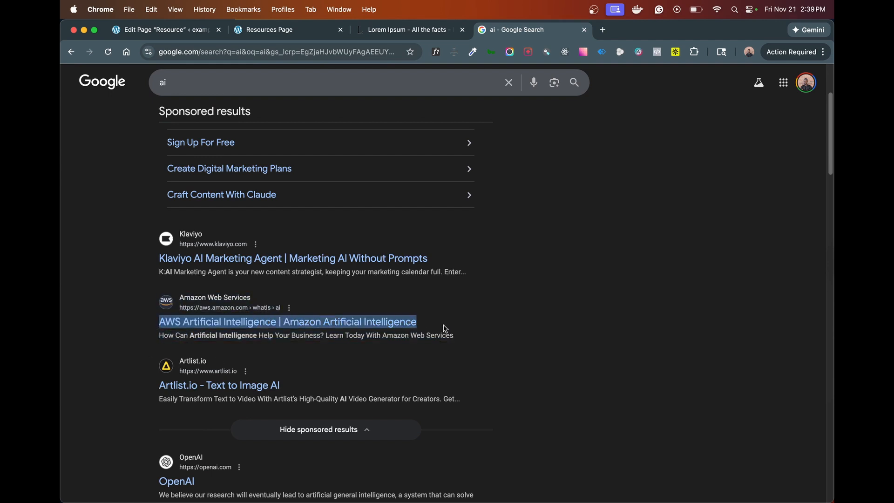
- Return to the Resource page editor and review its Yoast SEO title, slug, meta description and focus keyphrase fields
click(275, 33)
click(167, 31)
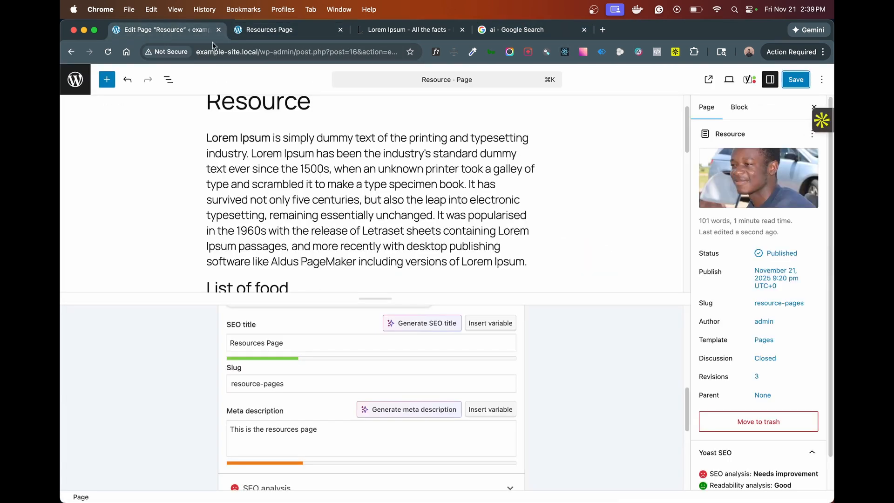
scroll(343, 186, down, 8)
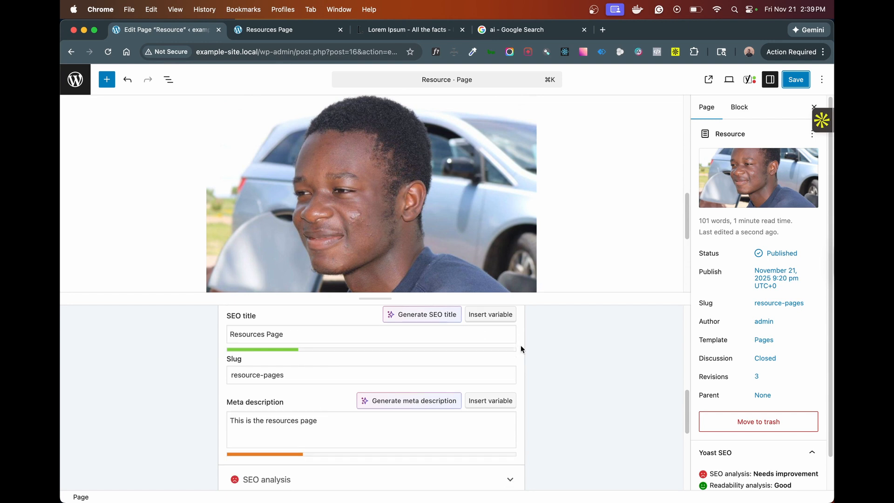
scroll(495, 403, up, 6)
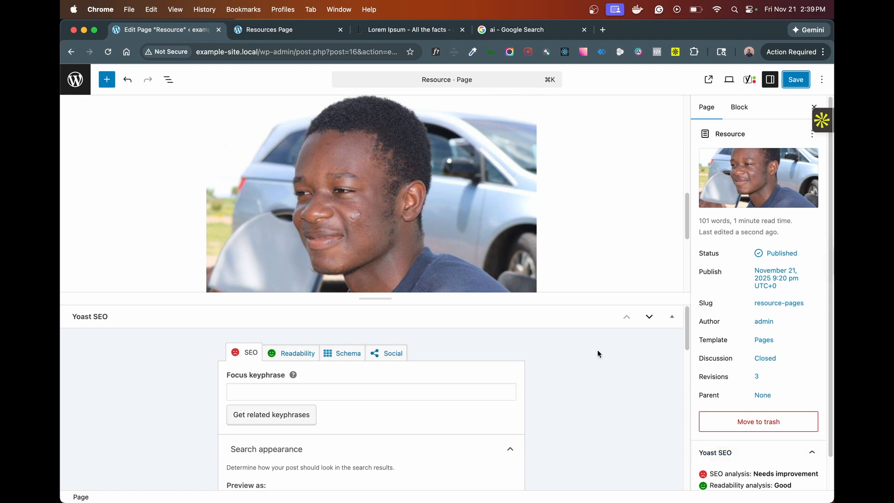
- Leave the page editor for the list of pages and view the site's Comments and Tools screens
click(75, 79)
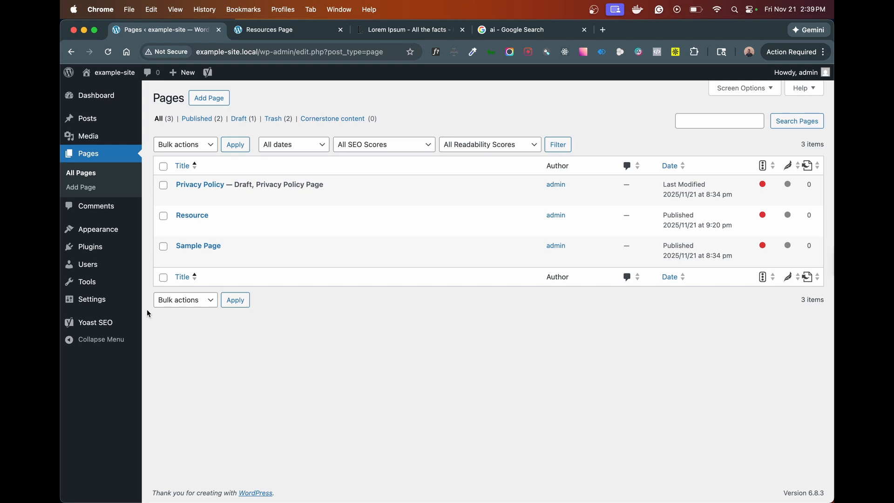
mouse_move(142, 229)
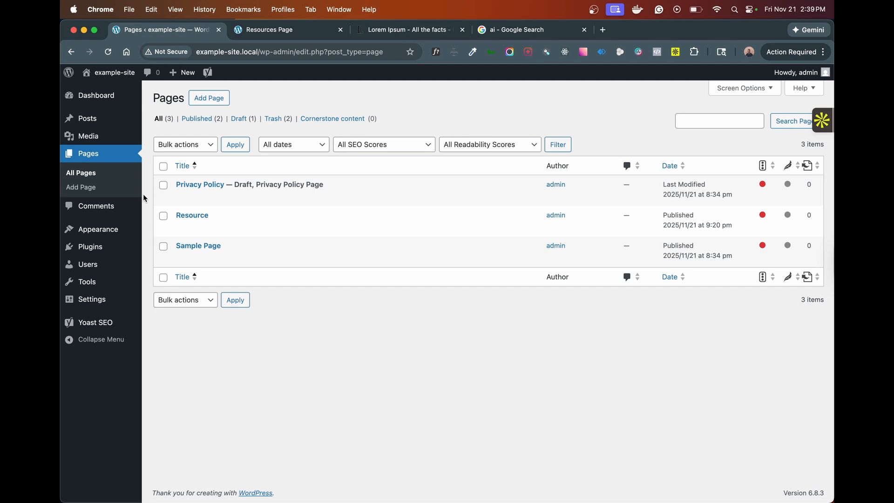
click(118, 216)
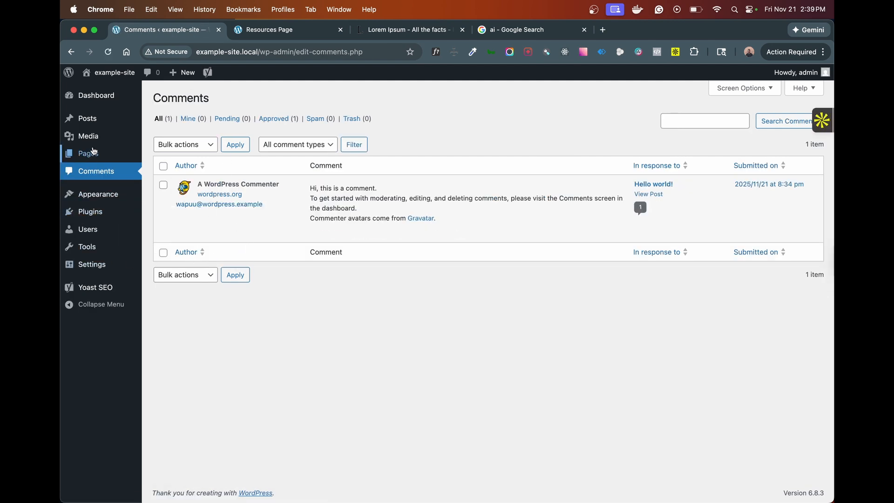
click(97, 254)
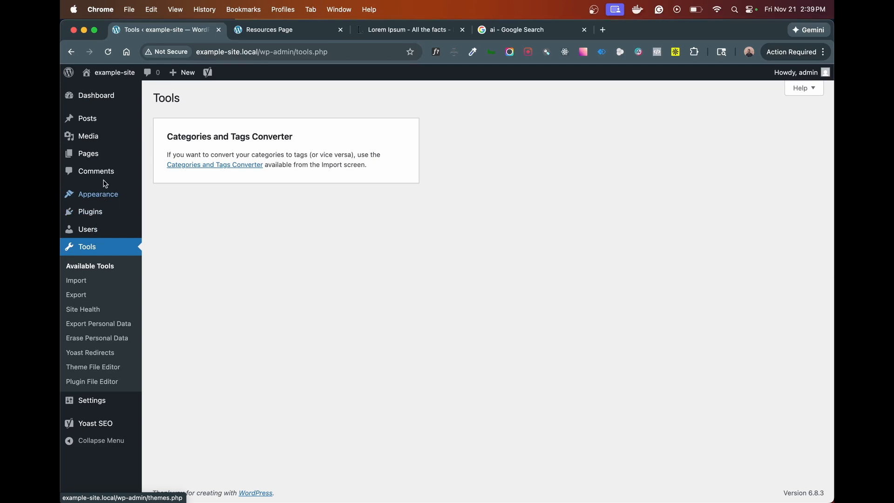
mouse_move(99, 144)
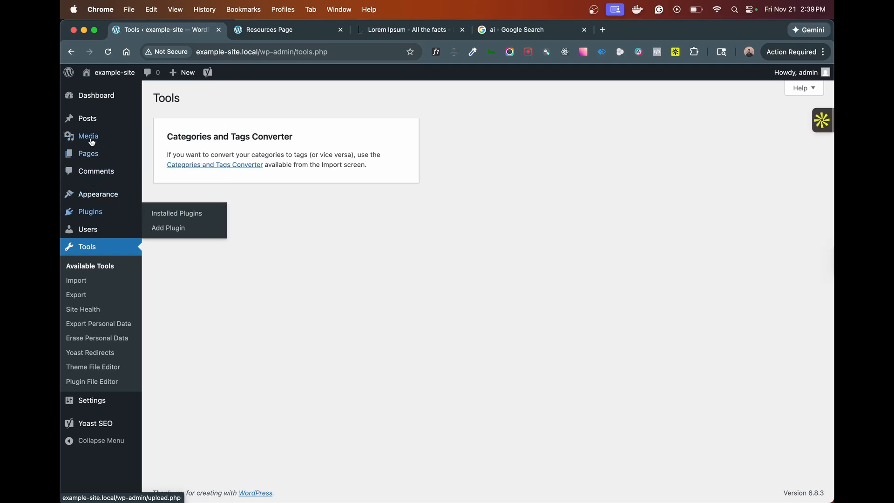
- Go from the installed plugins to adding a new plugin and search for "all in migrate"
click(93, 118)
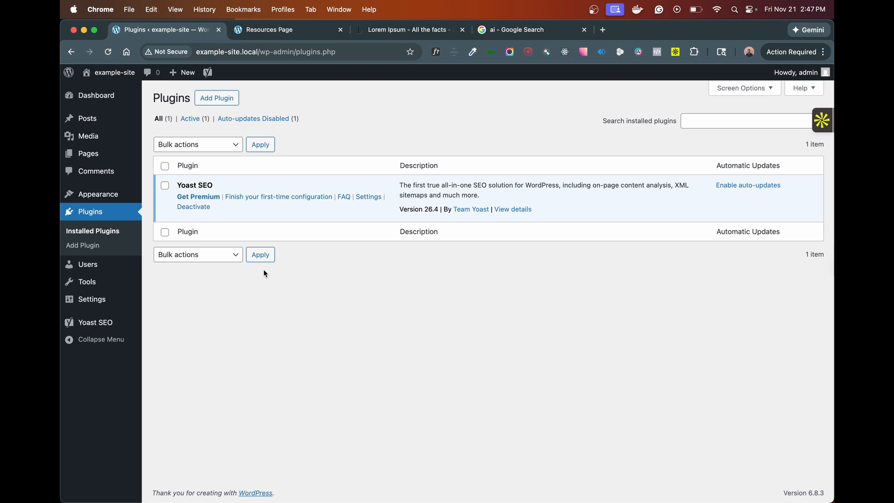
click(225, 101)
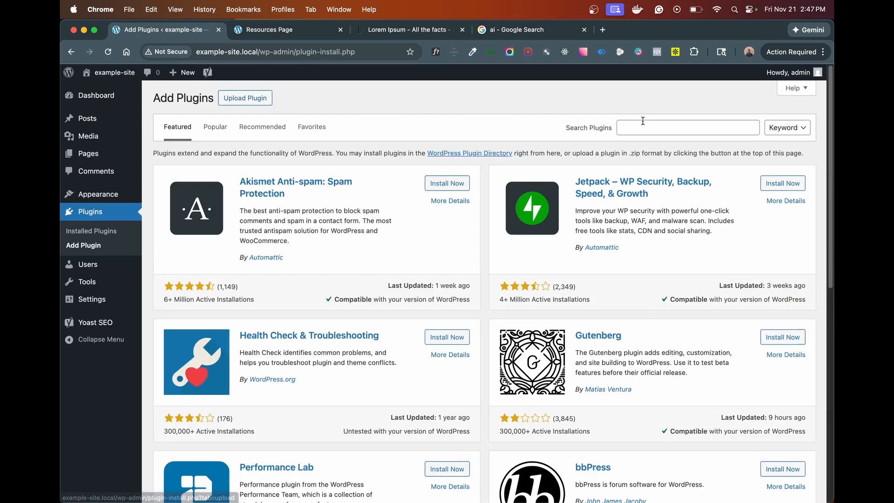
click(645, 127)
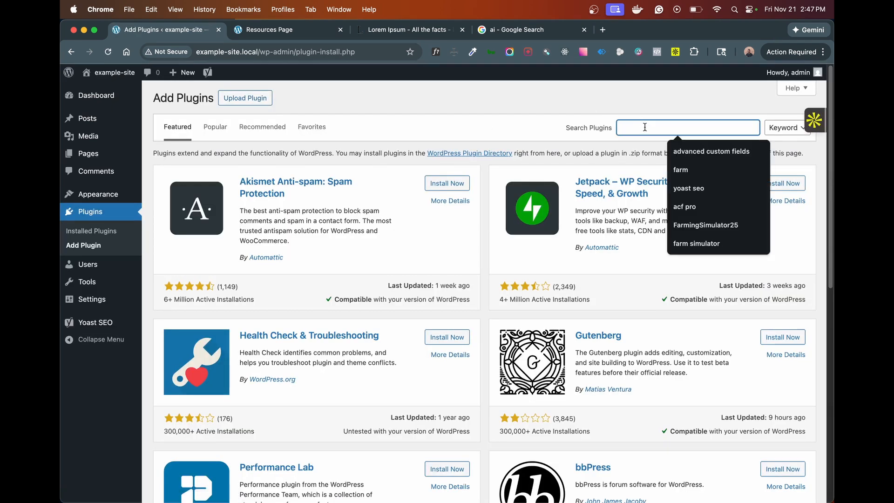
text(all in )
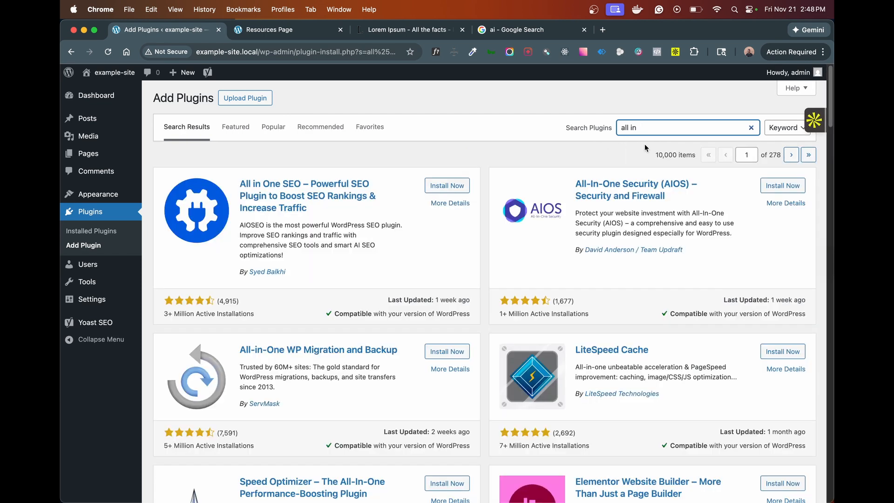
text(migrate)
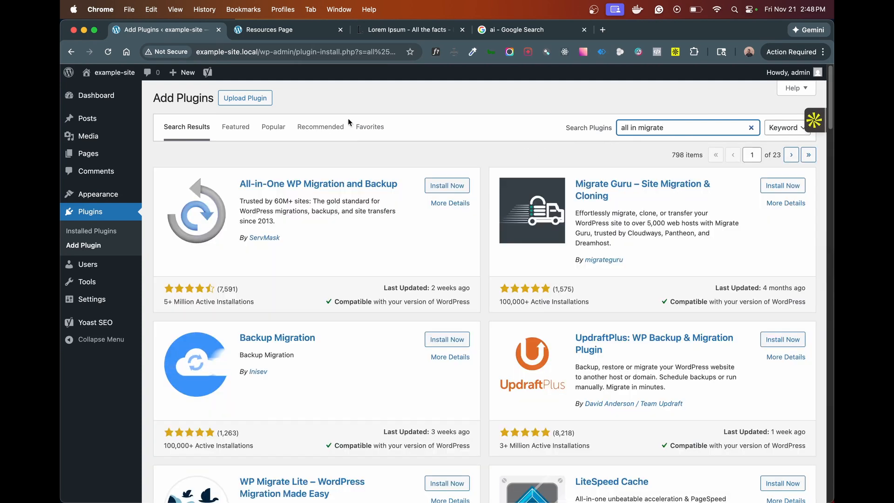
- Install and activate All-in-One WP Migration and Backup, and open its site export page
click(447, 186)
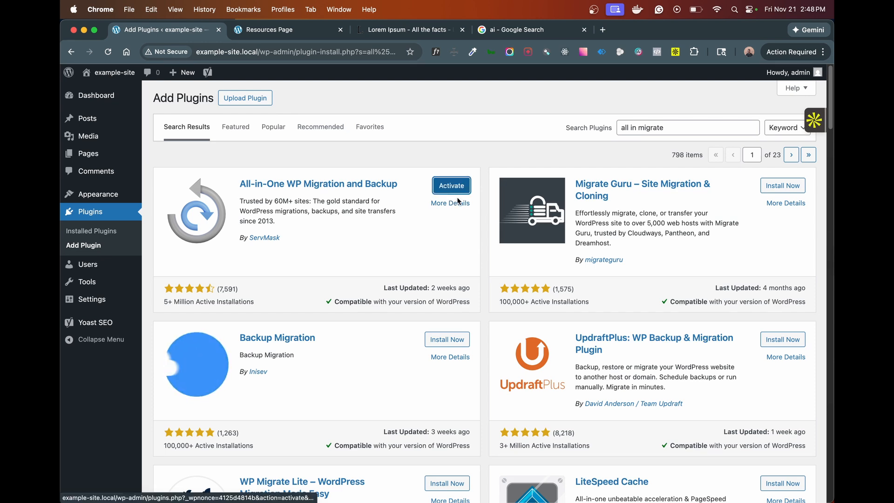
click(450, 185)
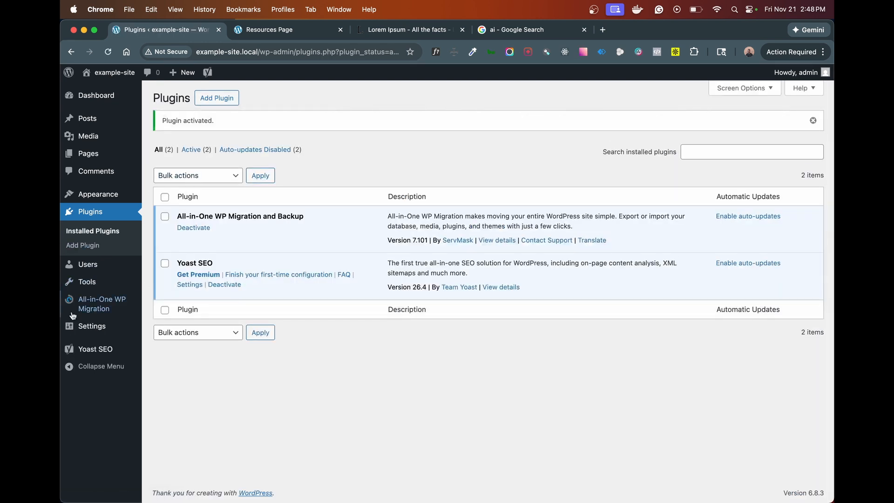
click(92, 307)
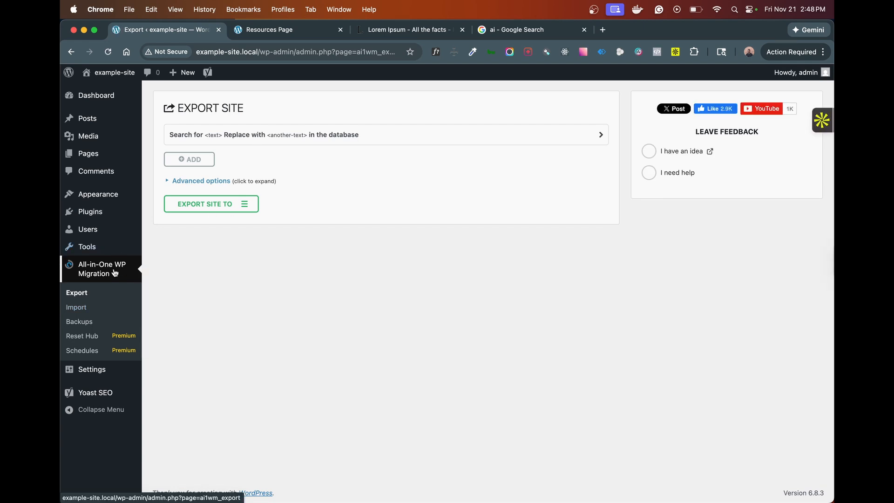
- Expand the export destinations on the All-in-One WP Migration export page and review them, focusing on the File option
click(99, 270)
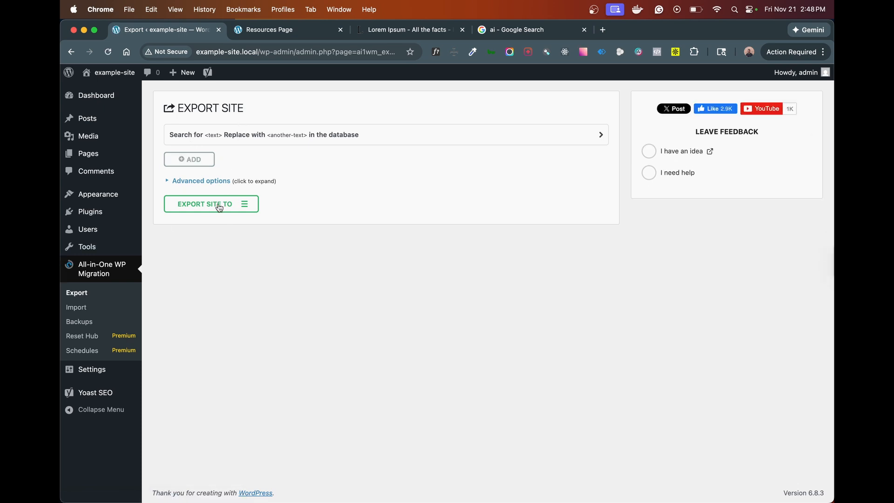
click(219, 206)
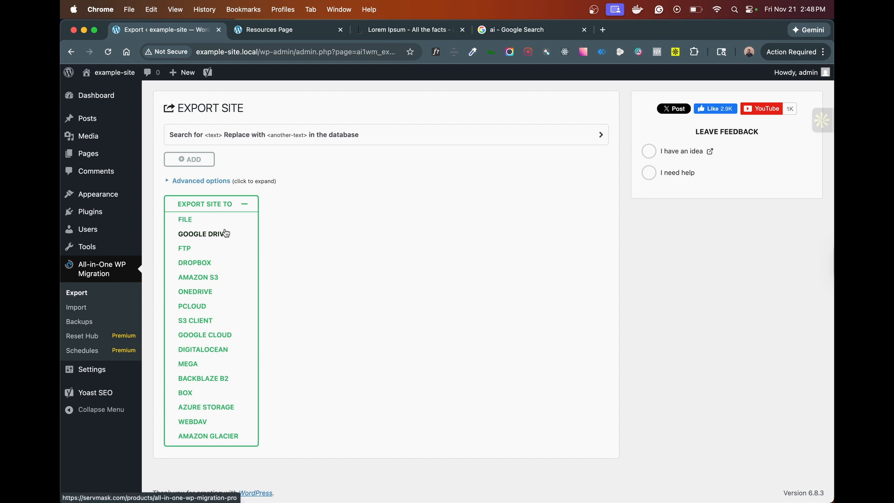
click(187, 223)
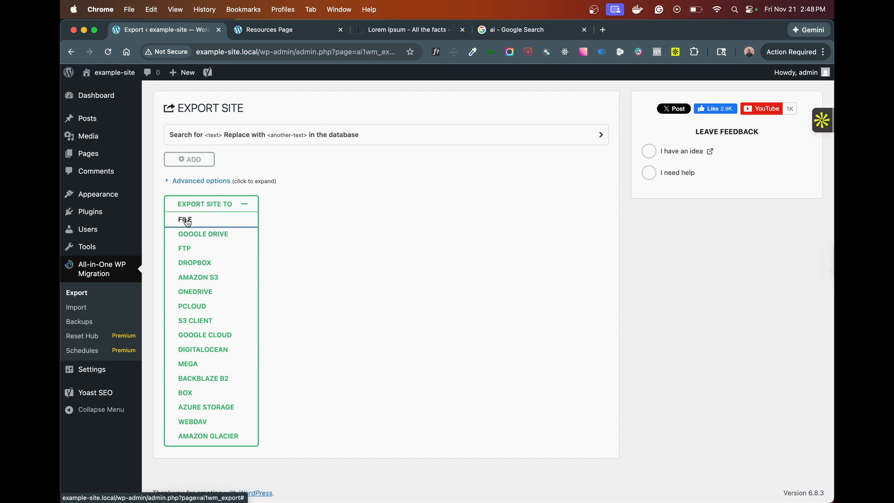
mouse_move(187, 222)
mouse_down()
mouse_move(219, 157)
mouse_move(187, 220)
mouse_up()
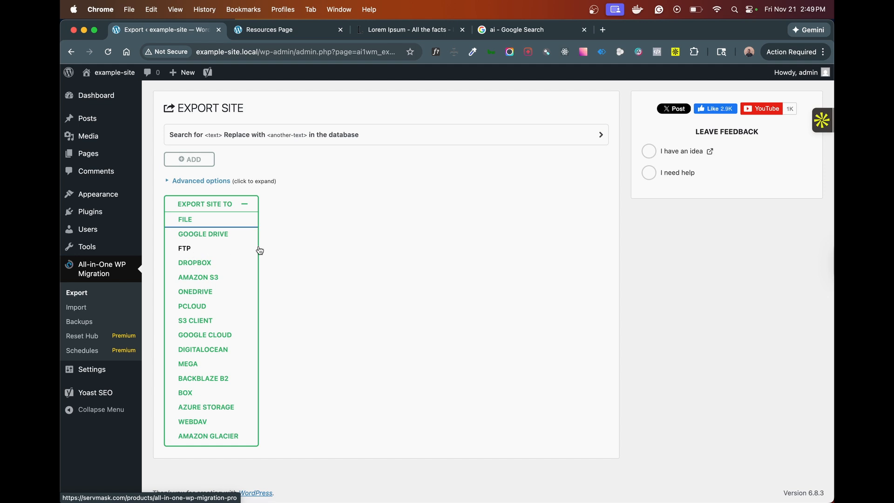
- Create a new backup of the site in All-in-One WP Migration and view the actions available for that backup
click(78, 321)
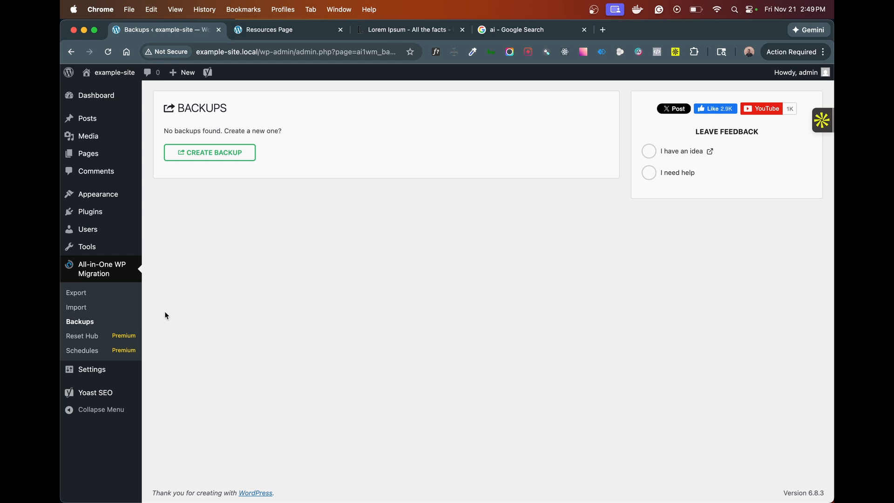
click(85, 325)
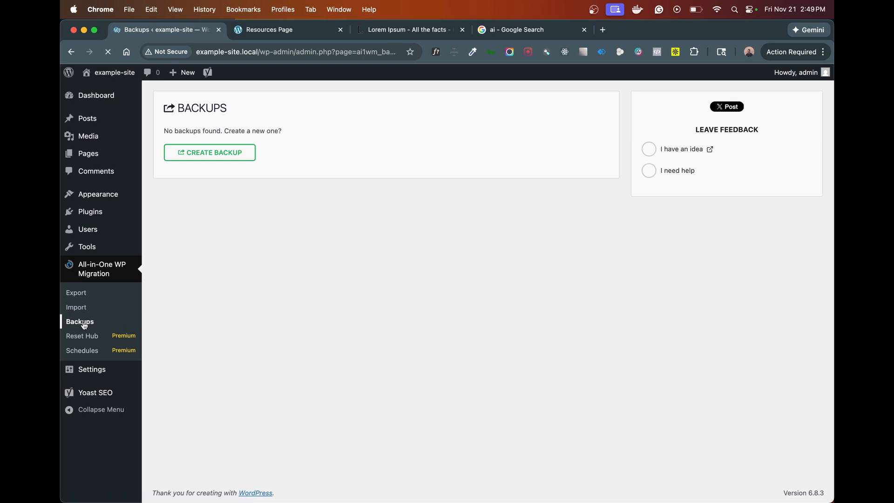
click(211, 152)
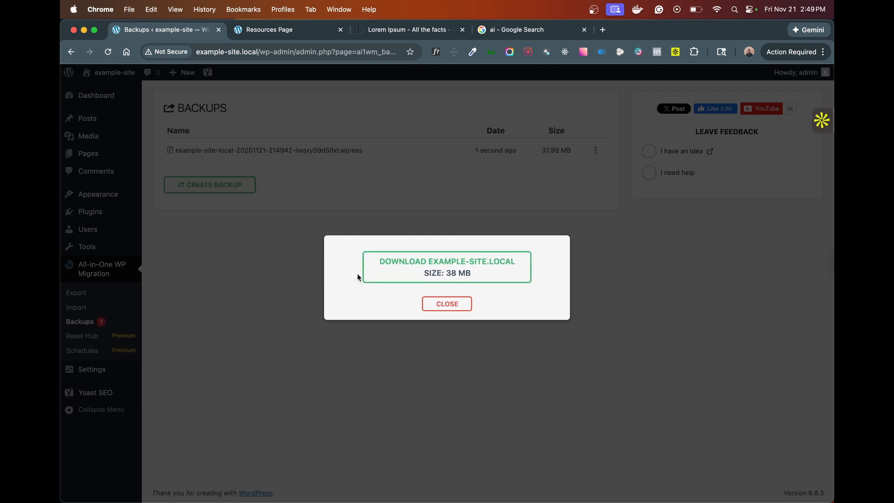
click(436, 303)
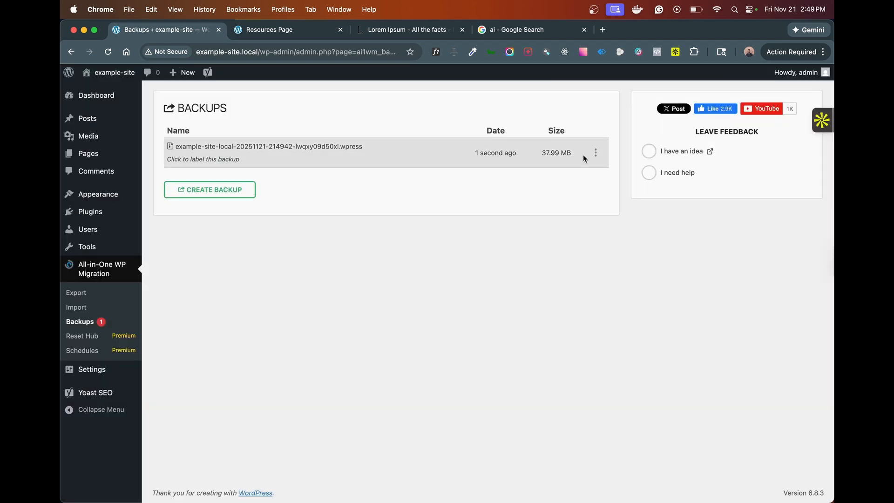
click(598, 152)
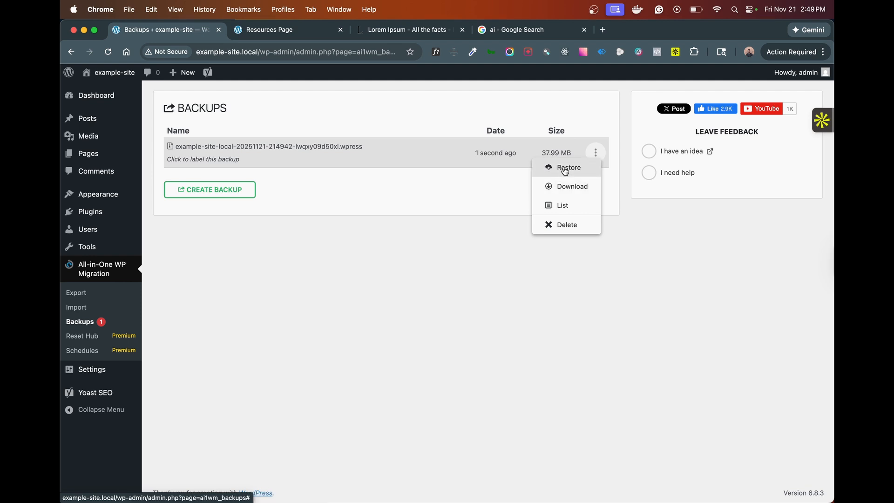
click(366, 269)
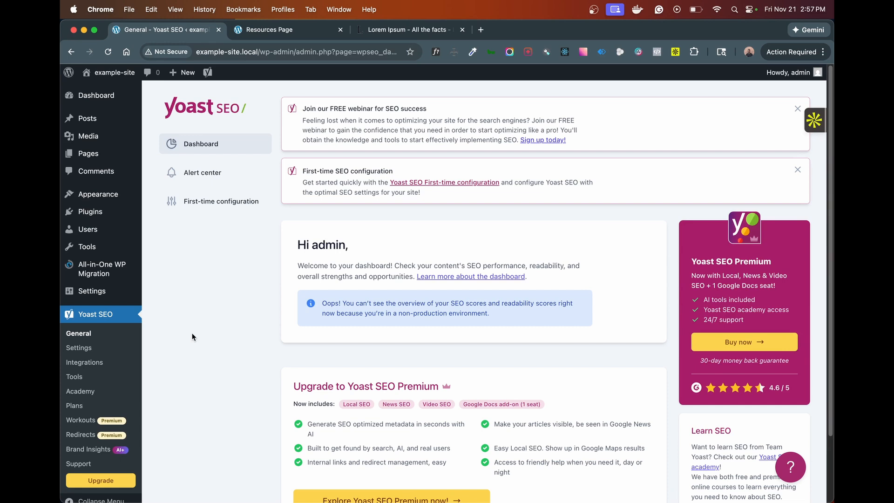
- Go to the site features in the Yoast SEO settings and view the site's XML sitemap from the APIs section
click(106, 316)
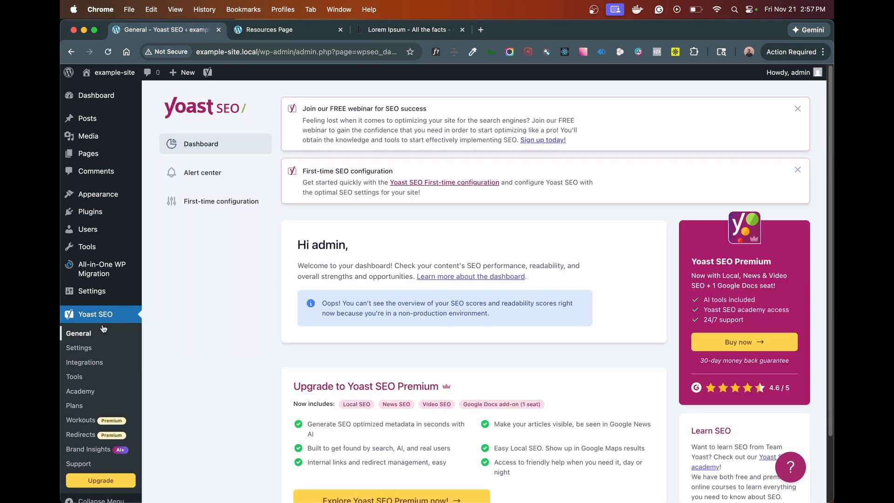
click(96, 351)
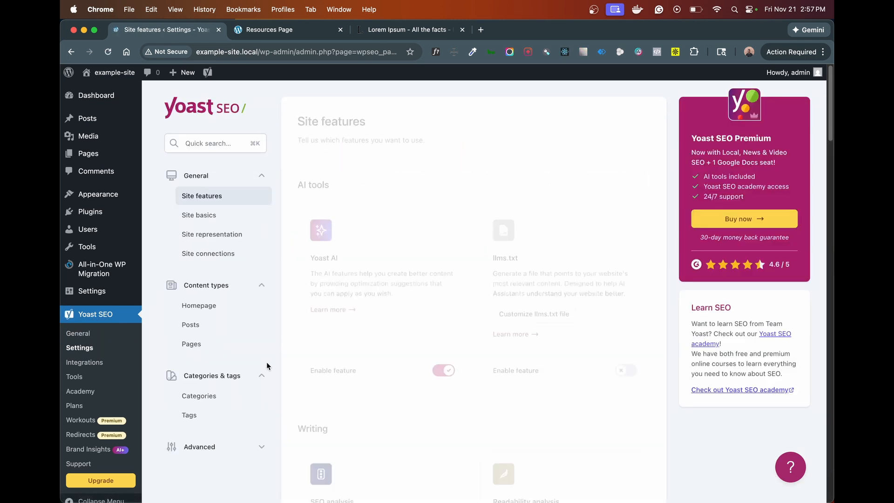
click(209, 197)
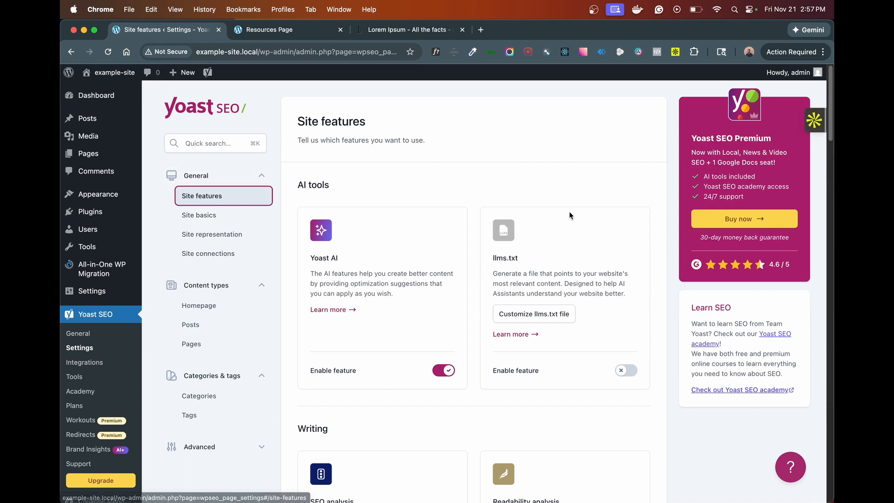
scroll(681, 201, down, 20)
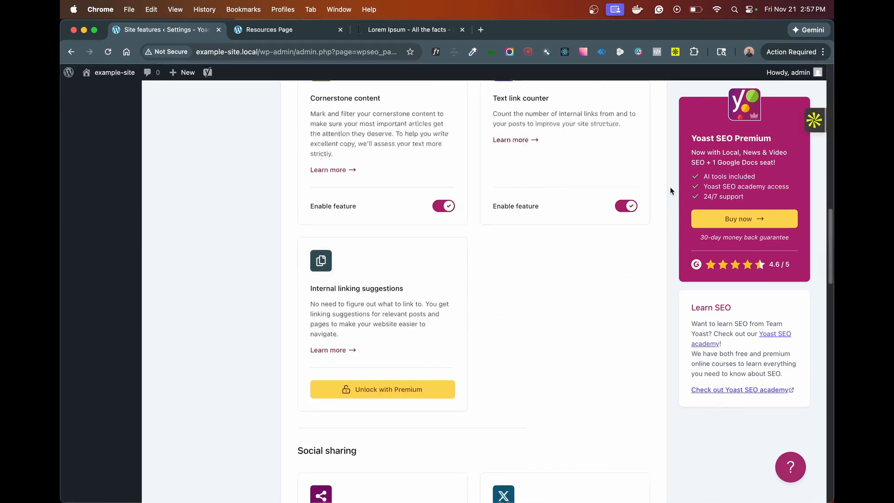
scroll(670, 191, down, 12)
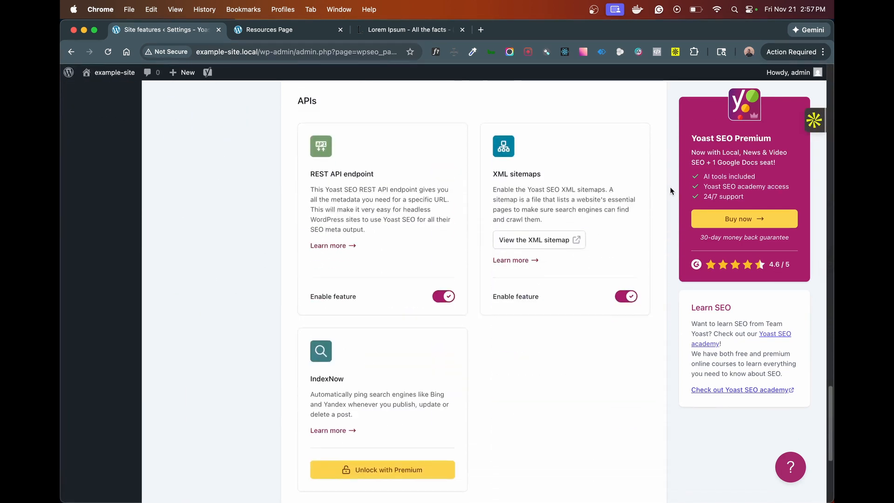
scroll(670, 191, up, 1)
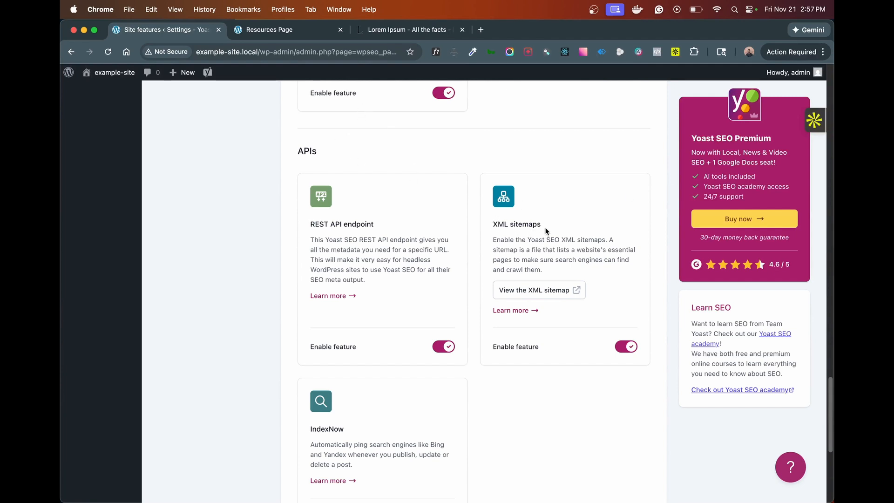
click(519, 292)
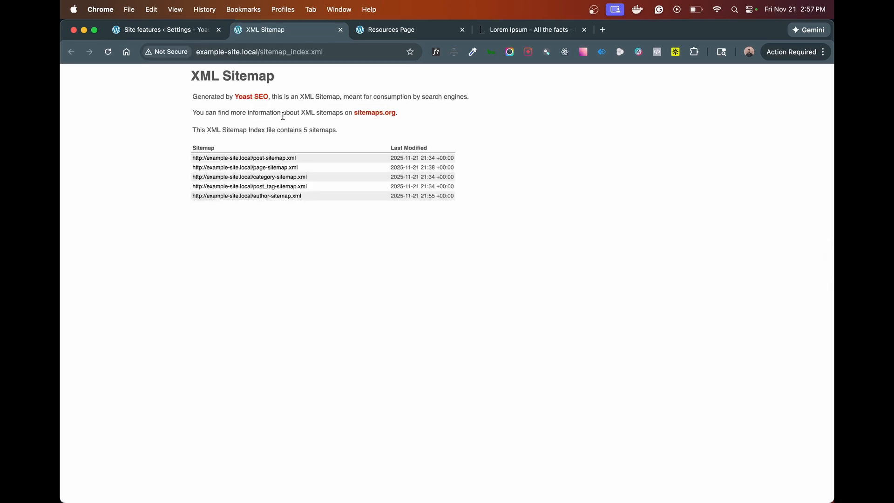